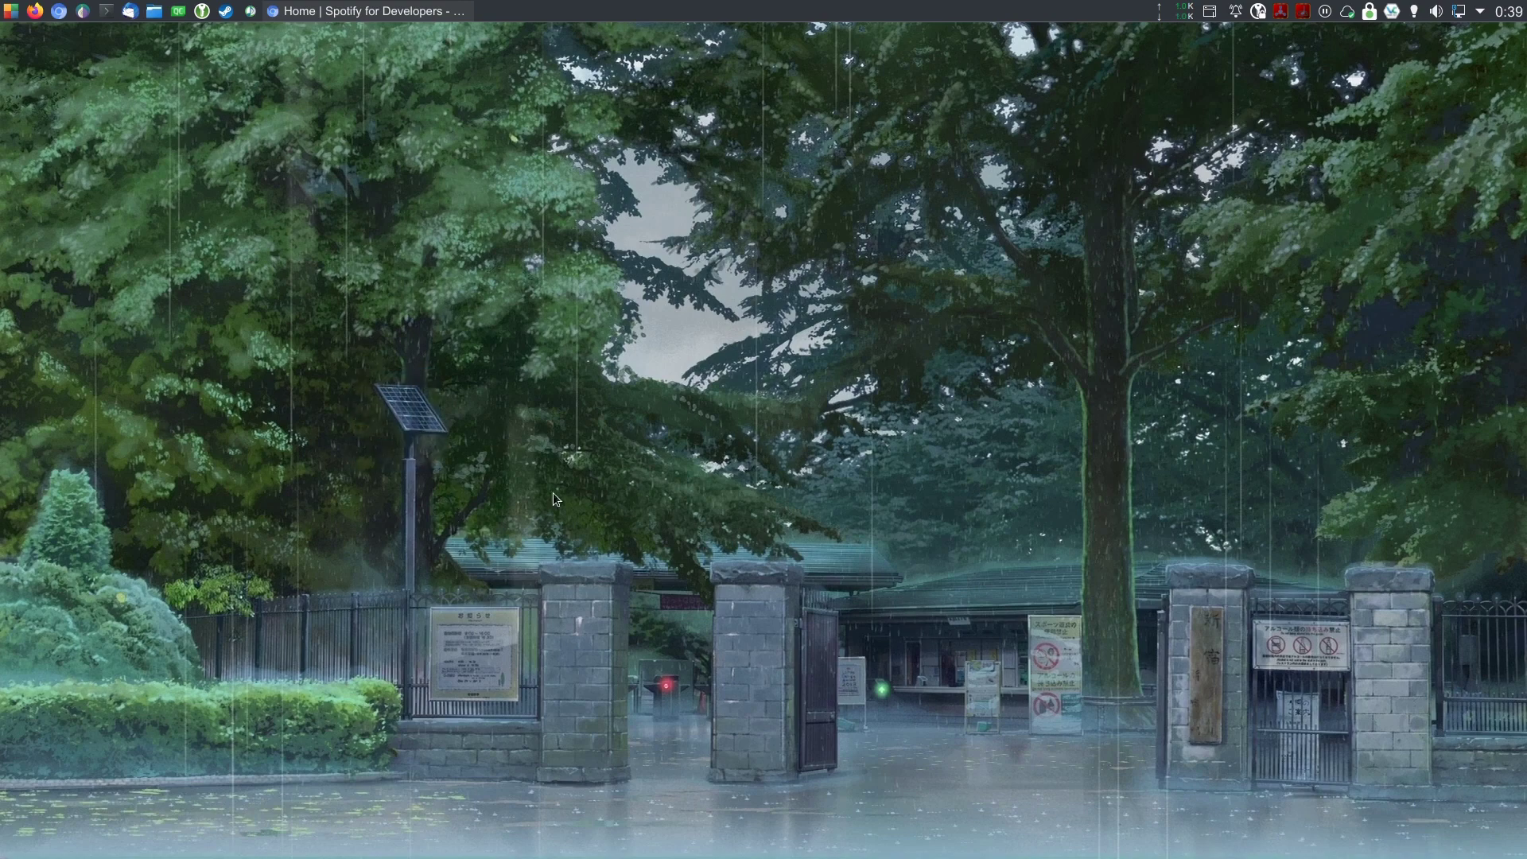
Return to the browser and open the Spotify developer Dashboard listing the Tuna and Custom test apps.
{"action": "left_click", "coordinate": [365, 11]}
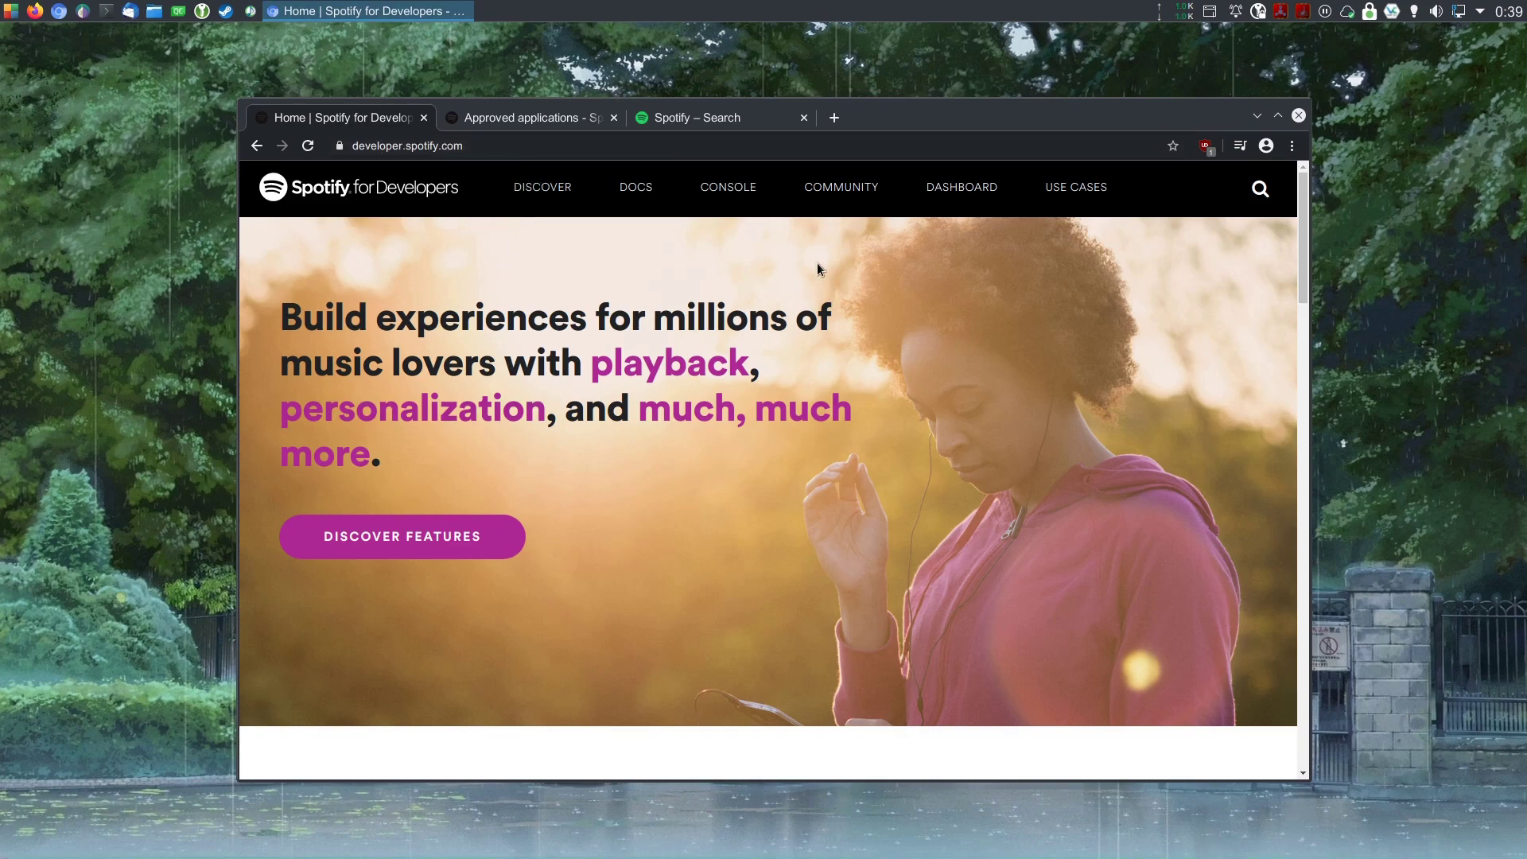
{"action": "left_click", "coordinate": [957, 191]}
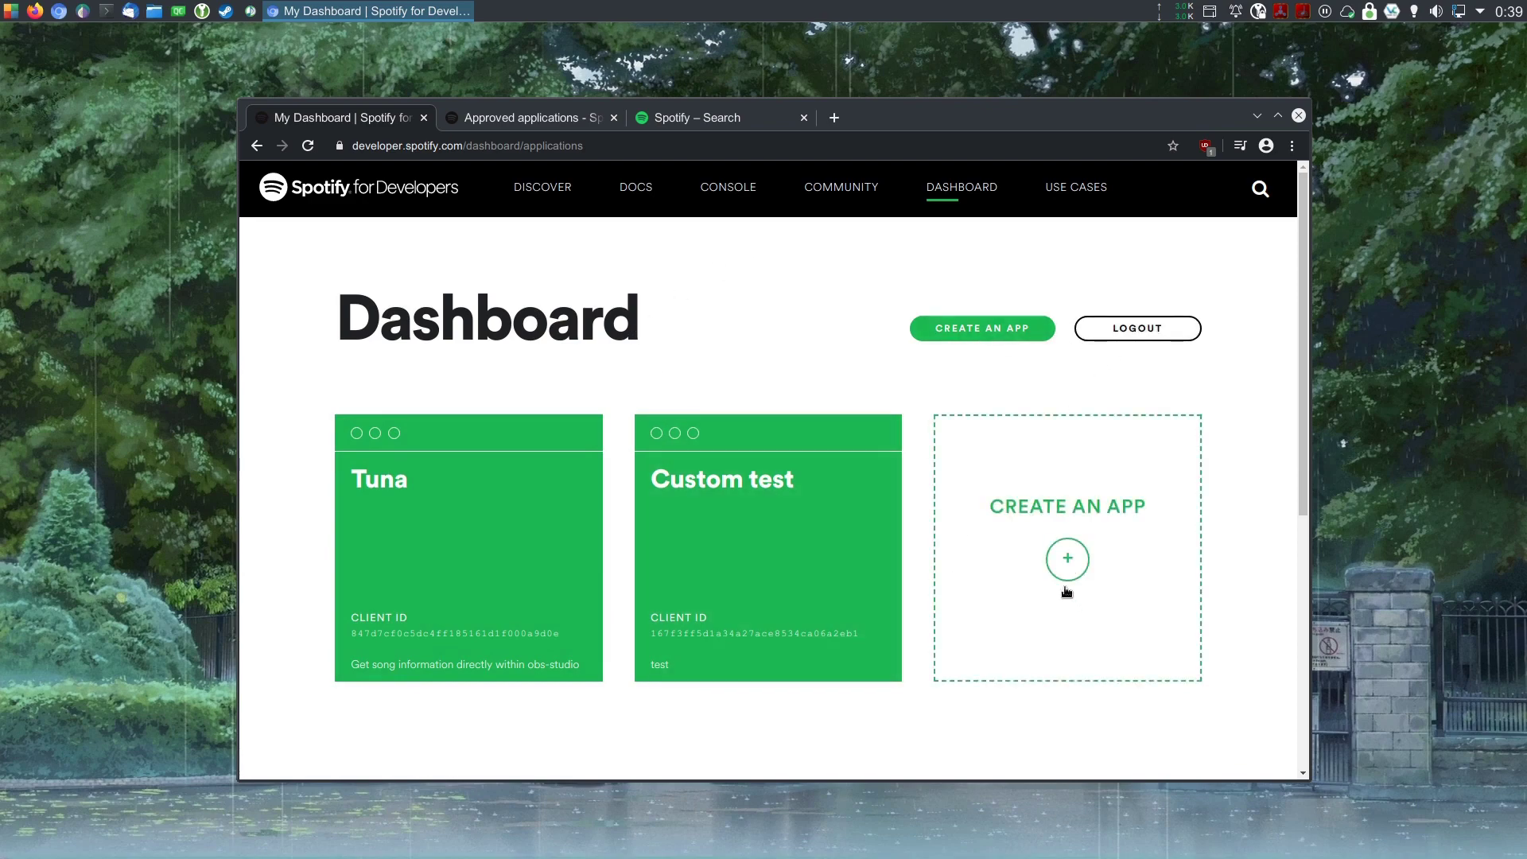
Start a new app and tick both the commercial-use and Developer Terms agreements.
{"action": "left_click", "coordinate": [983, 327]}
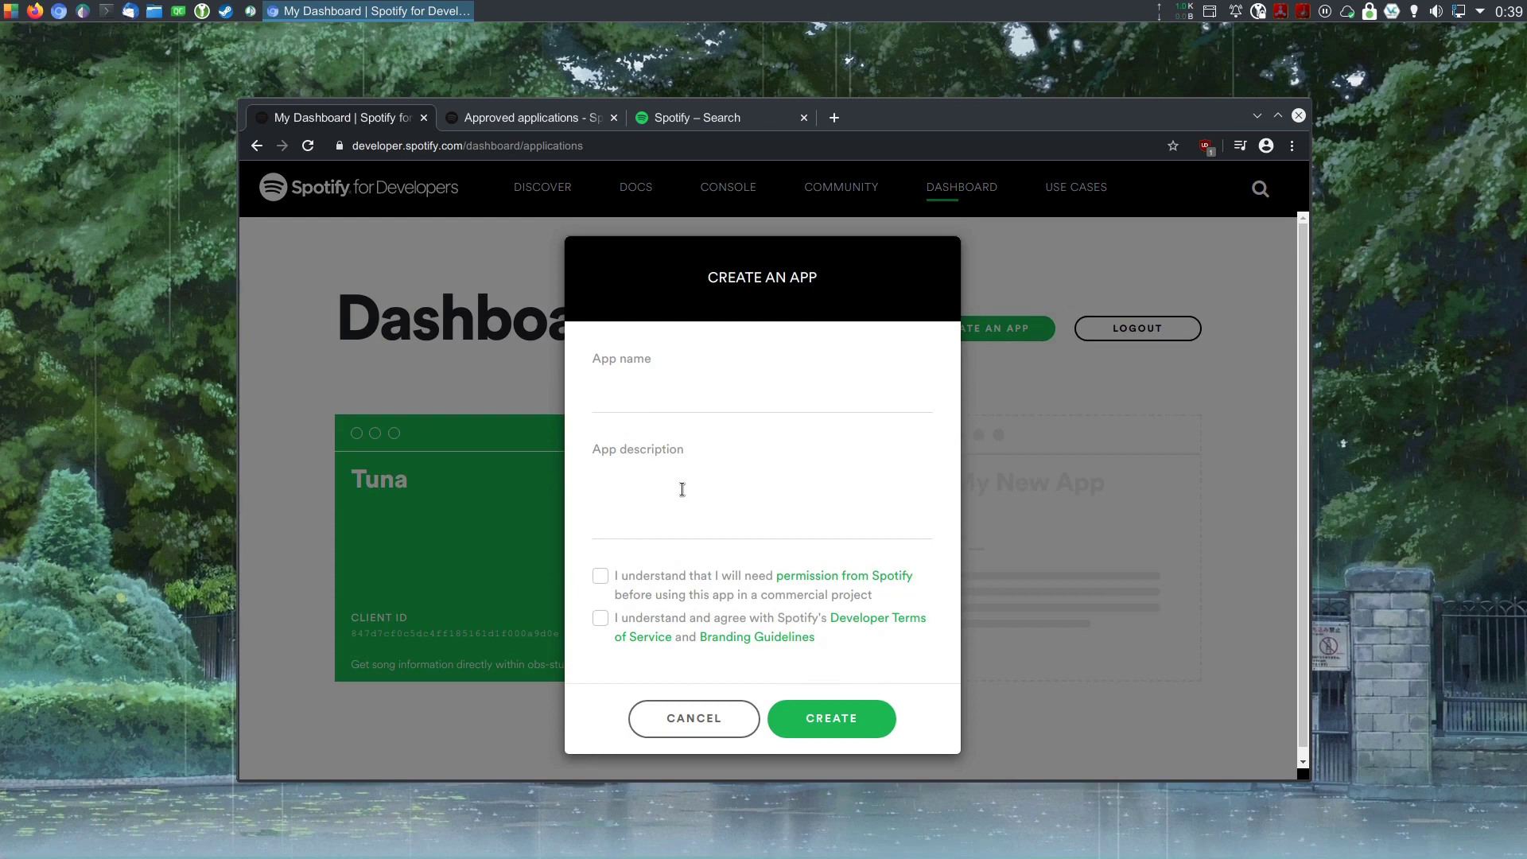
{"action": "left_click", "coordinate": [601, 578]}
{"action": "left_click", "coordinate": [601, 619]}
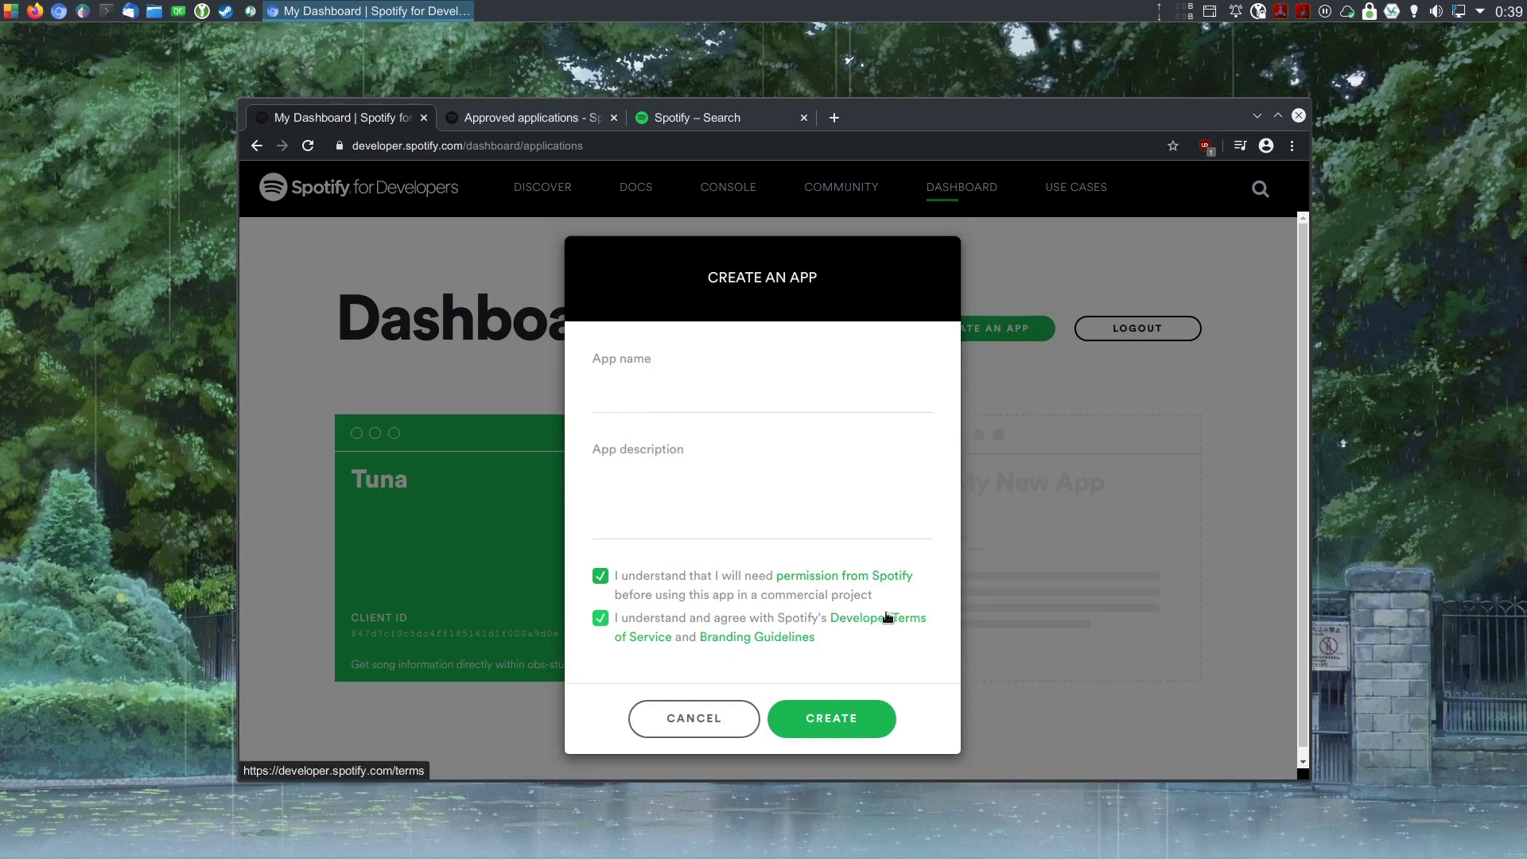
Open the commercial permission form, Developer Terms and Branding Guidelines in separate tabs.
{"action": "left_click", "coordinate": [838, 583]}
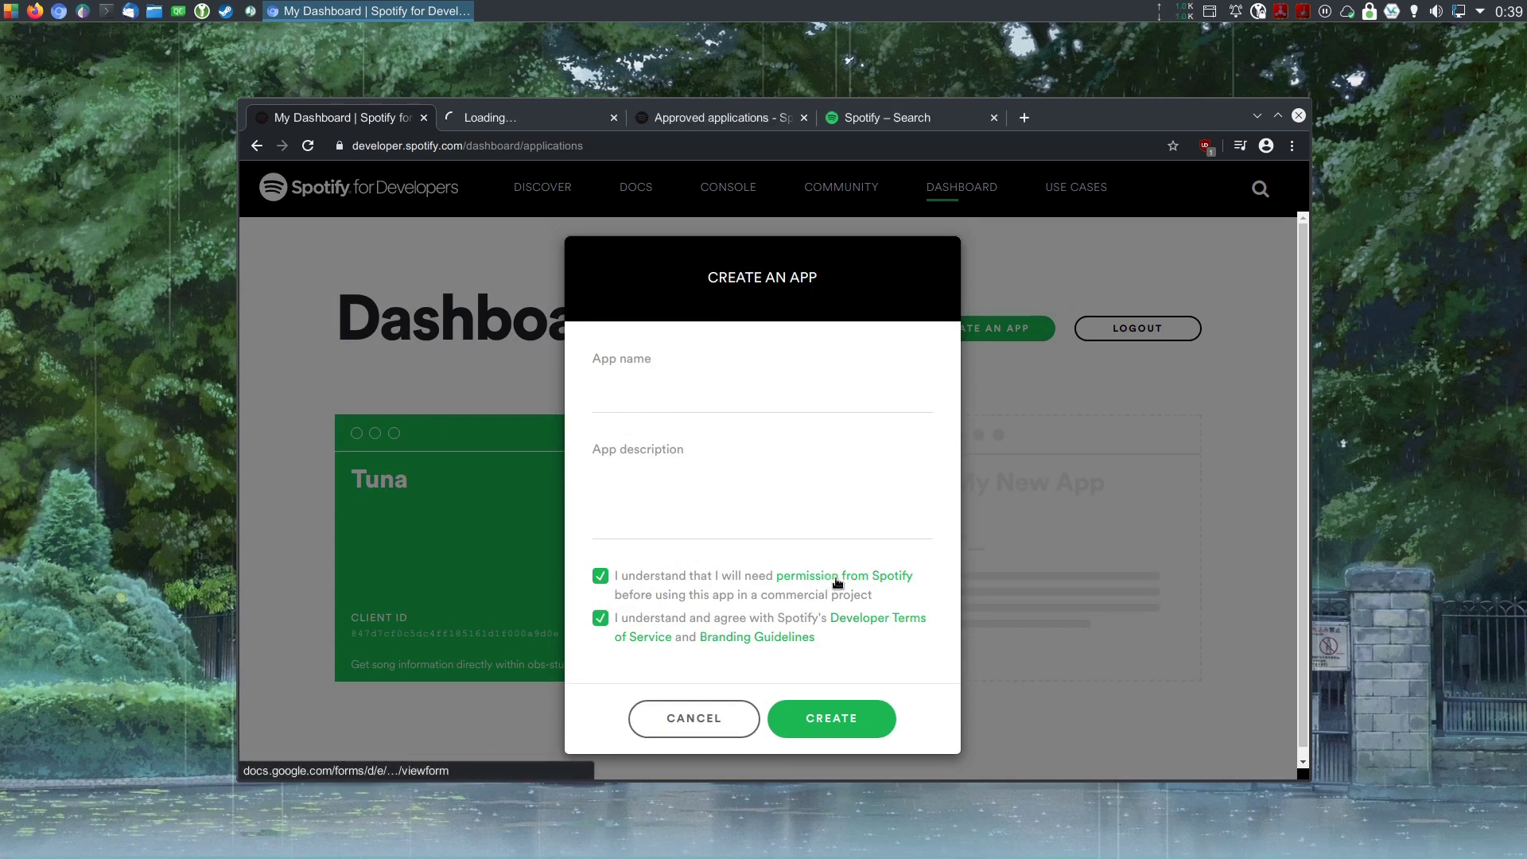
{"action": "middle_click", "coordinate": [643, 638]}
{"action": "middle_click", "coordinate": [748, 638]}
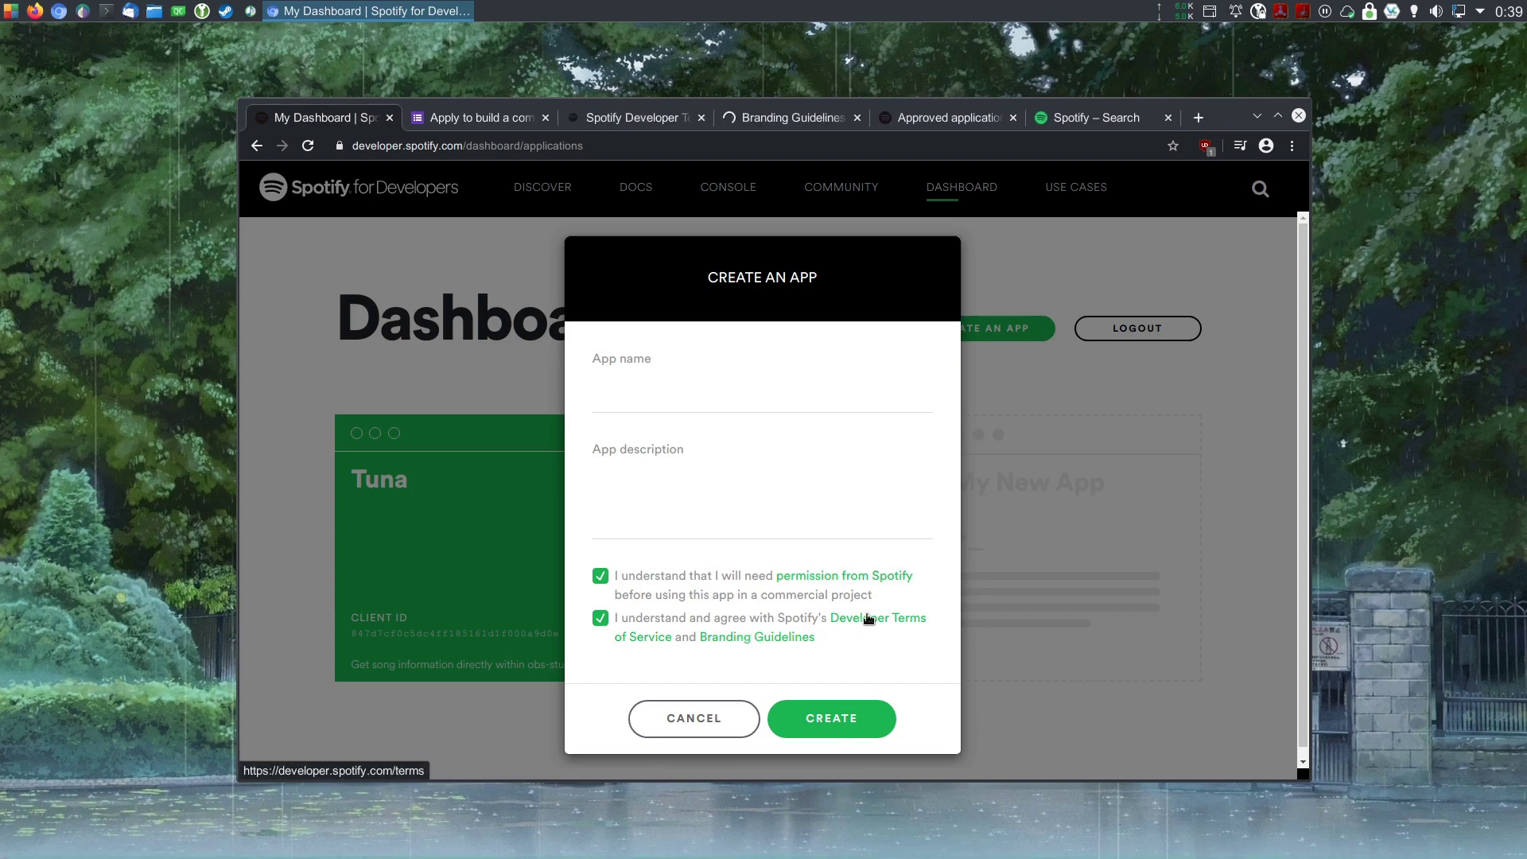
Look over the commercial app application form, then close its tab.
{"action": "left_click", "coordinate": [474, 122]}
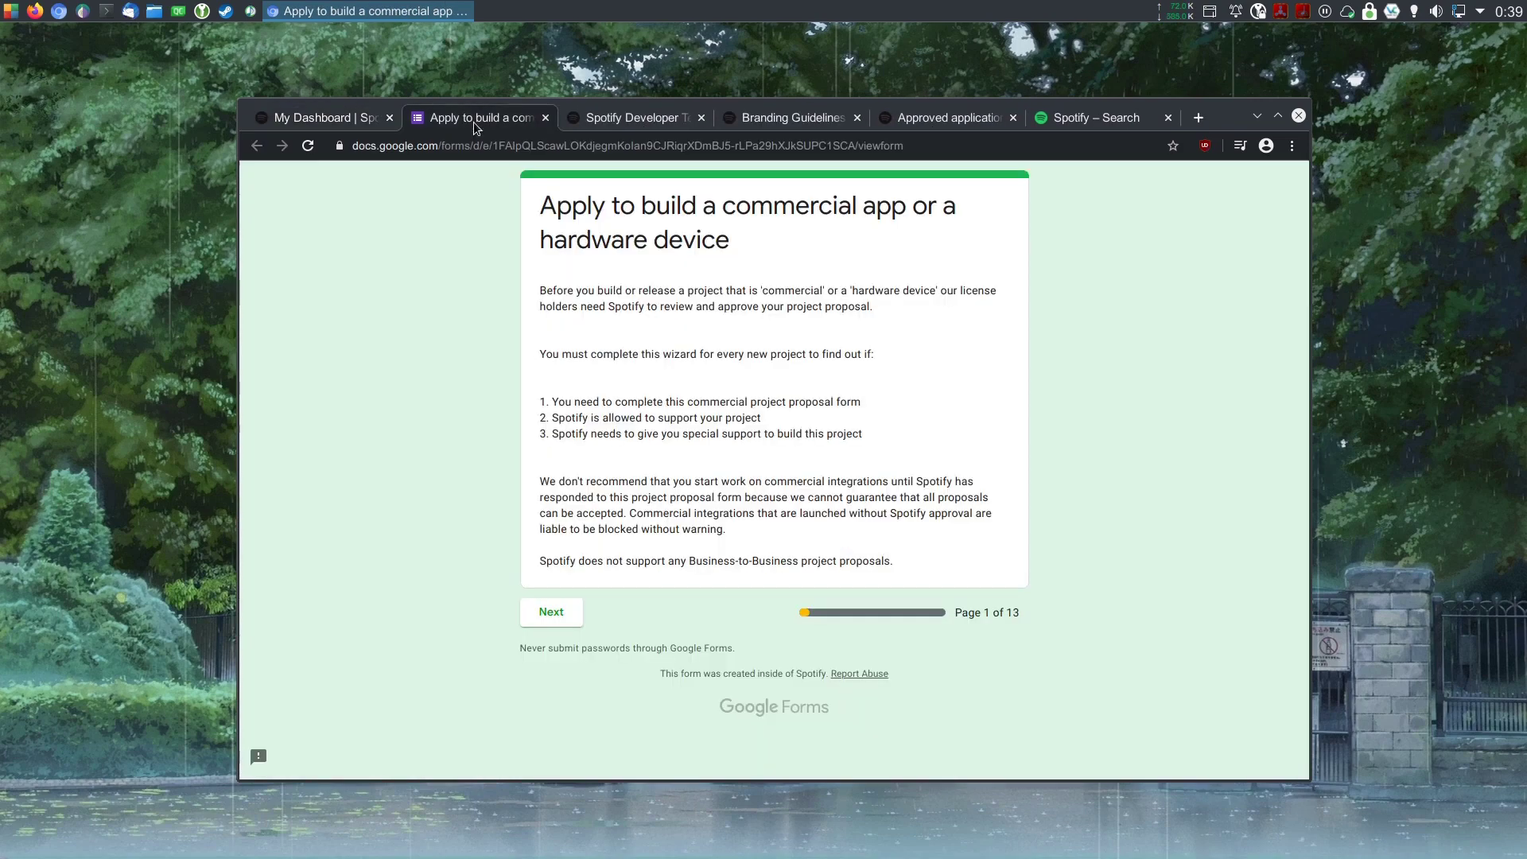
{"action": "left_click_drag", "start_coordinate": [540, 205], "coordinate": [754, 243]}
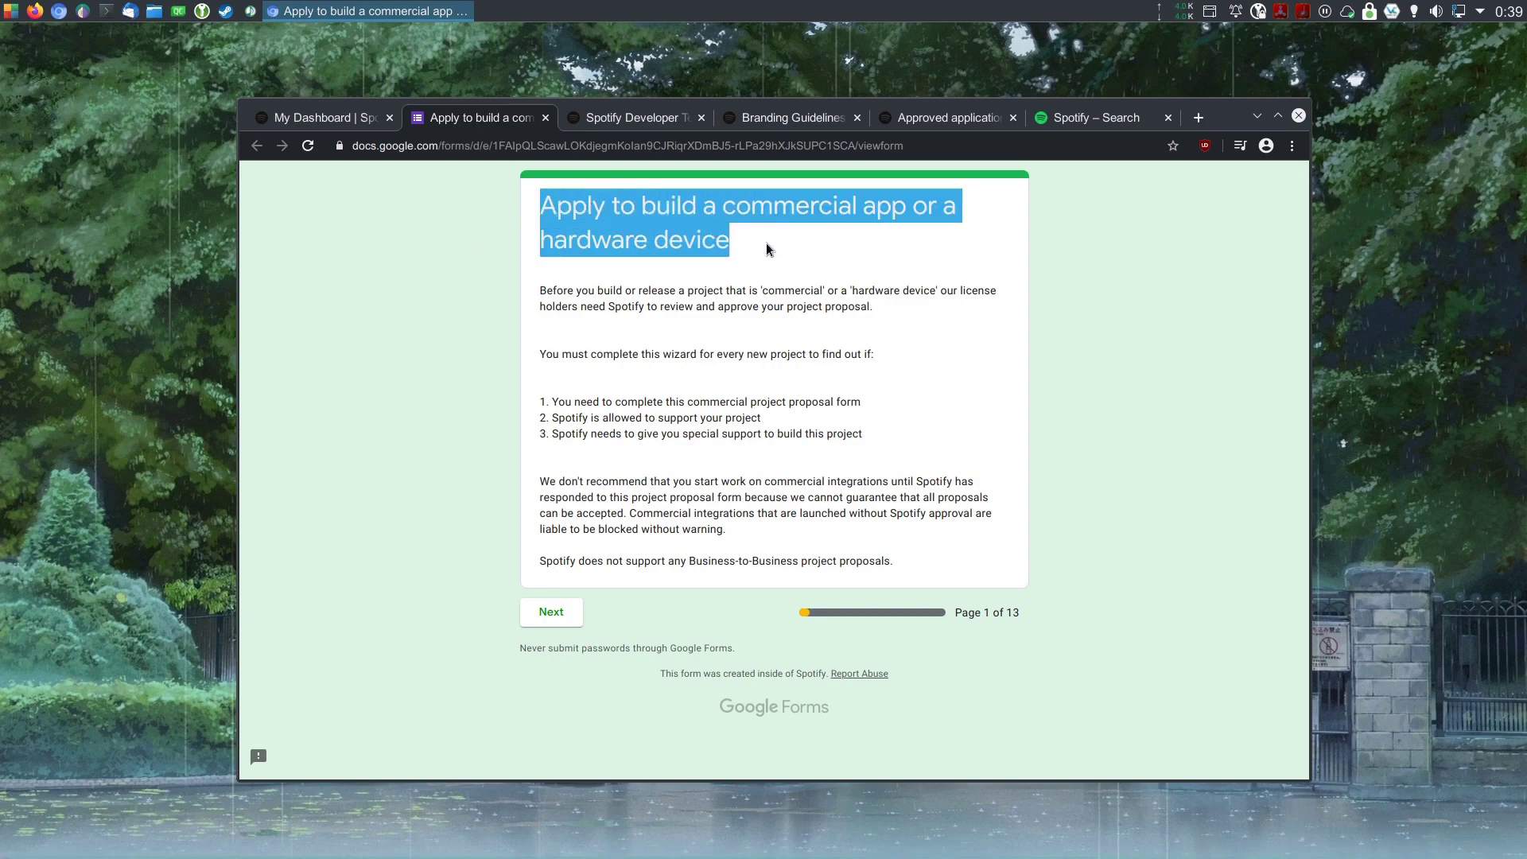
{"action": "left_click", "coordinate": [768, 249]}
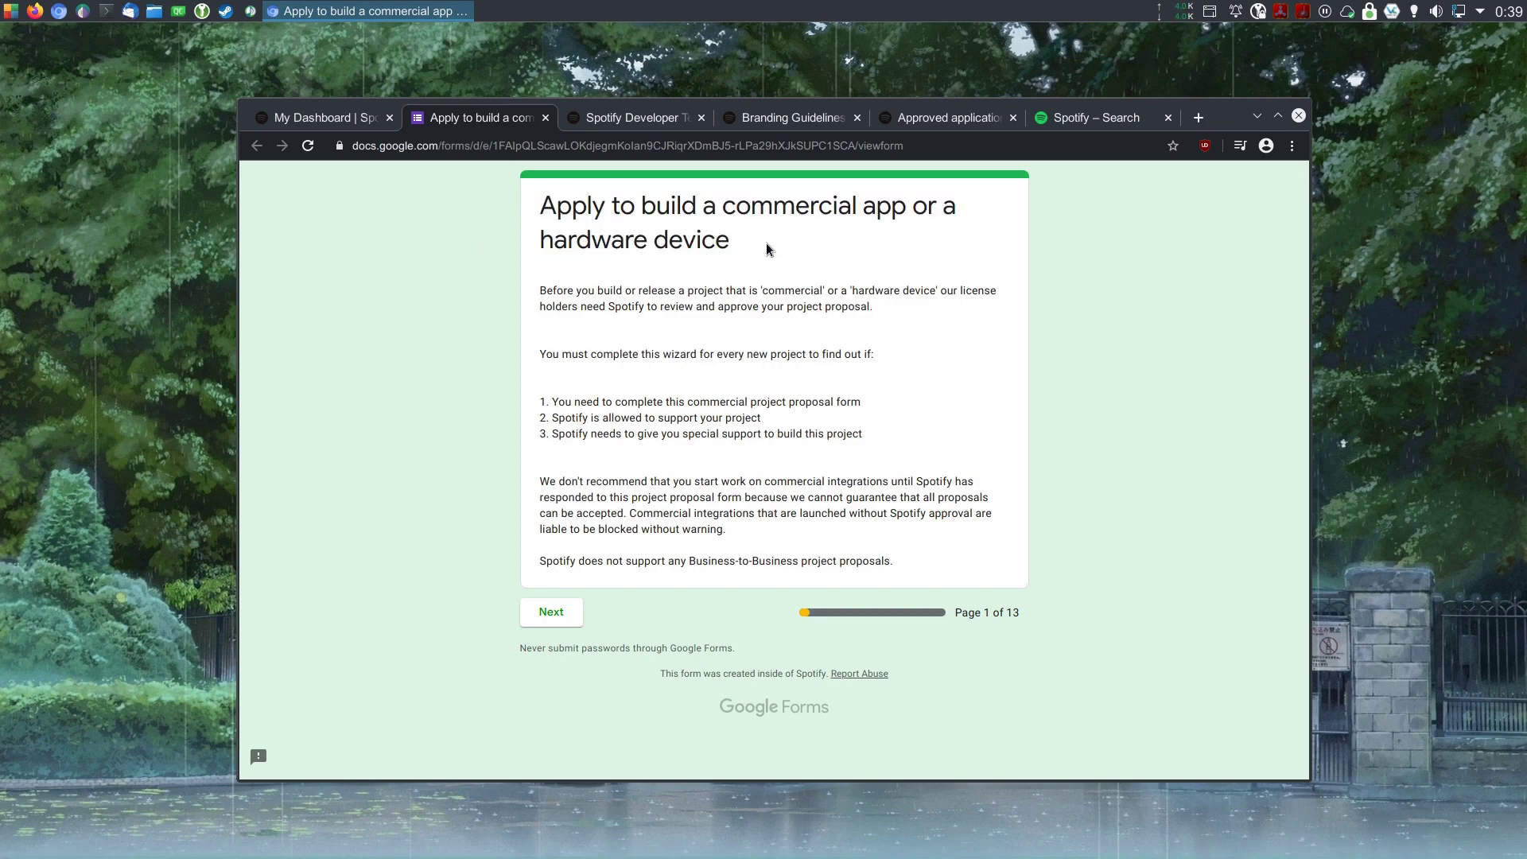
{"action": "middle_click", "coordinate": [498, 123]}
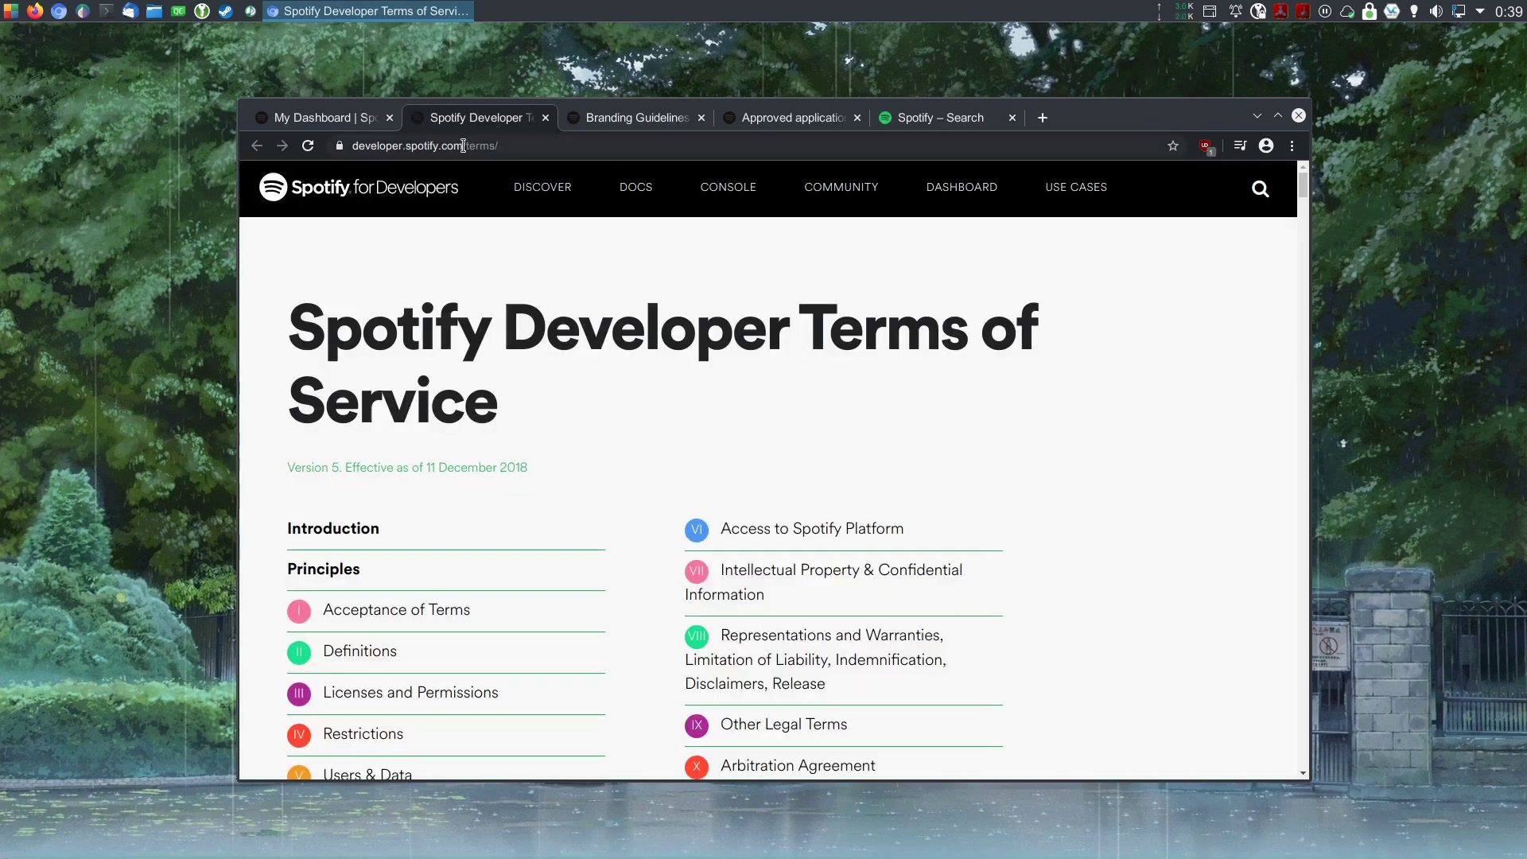
Read through the Developer Terms page, then close it.
{"action": "scroll", "coordinate": [742, 361], "scroll_direction": "down", "scroll_amount": 6}
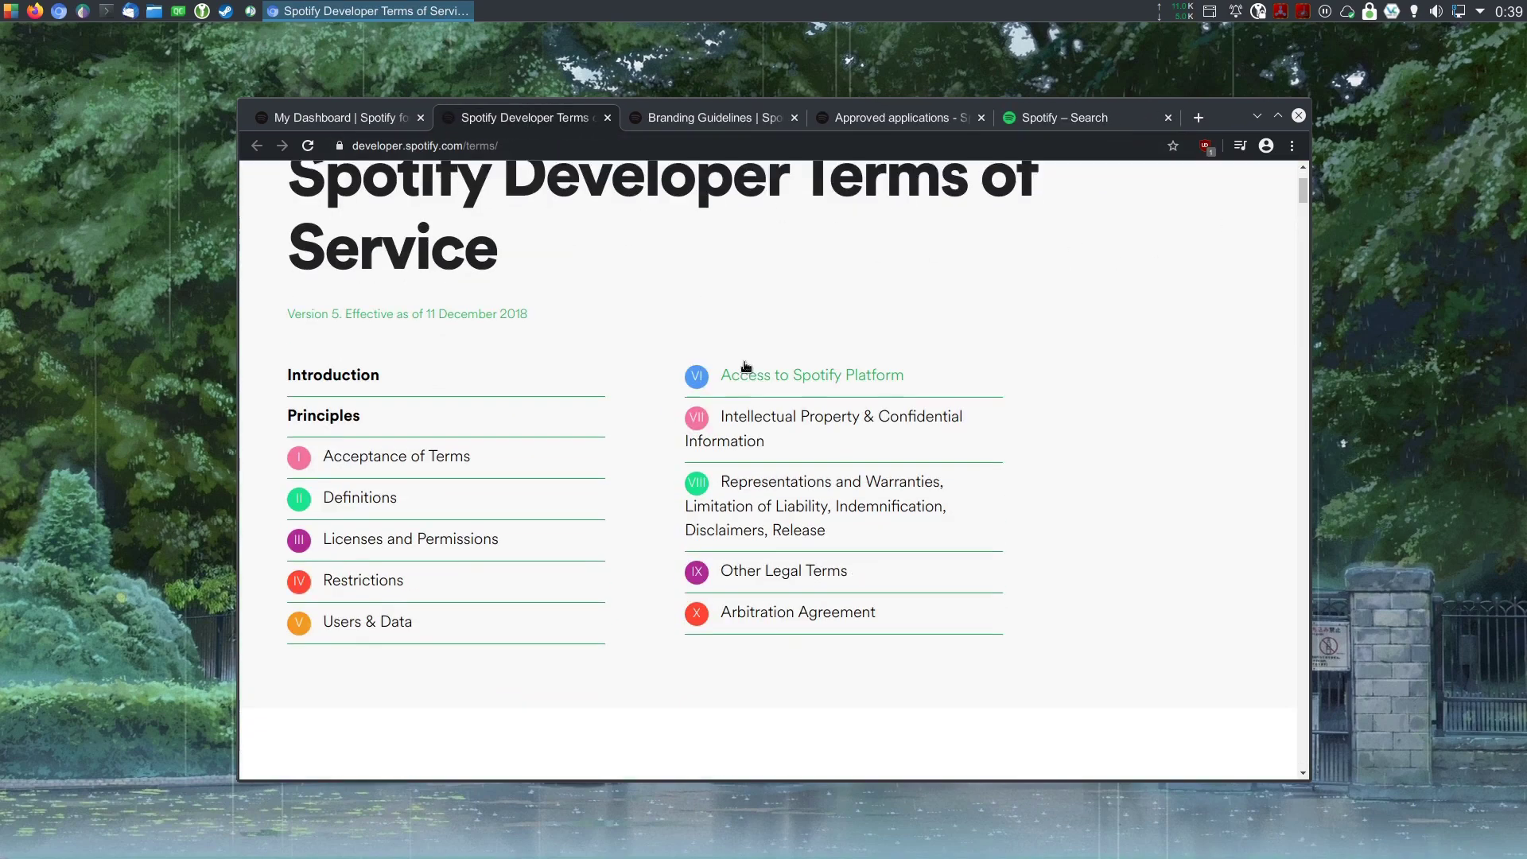
{"action": "scroll", "coordinate": [865, 424], "scroll_direction": "down", "scroll_amount": 6}
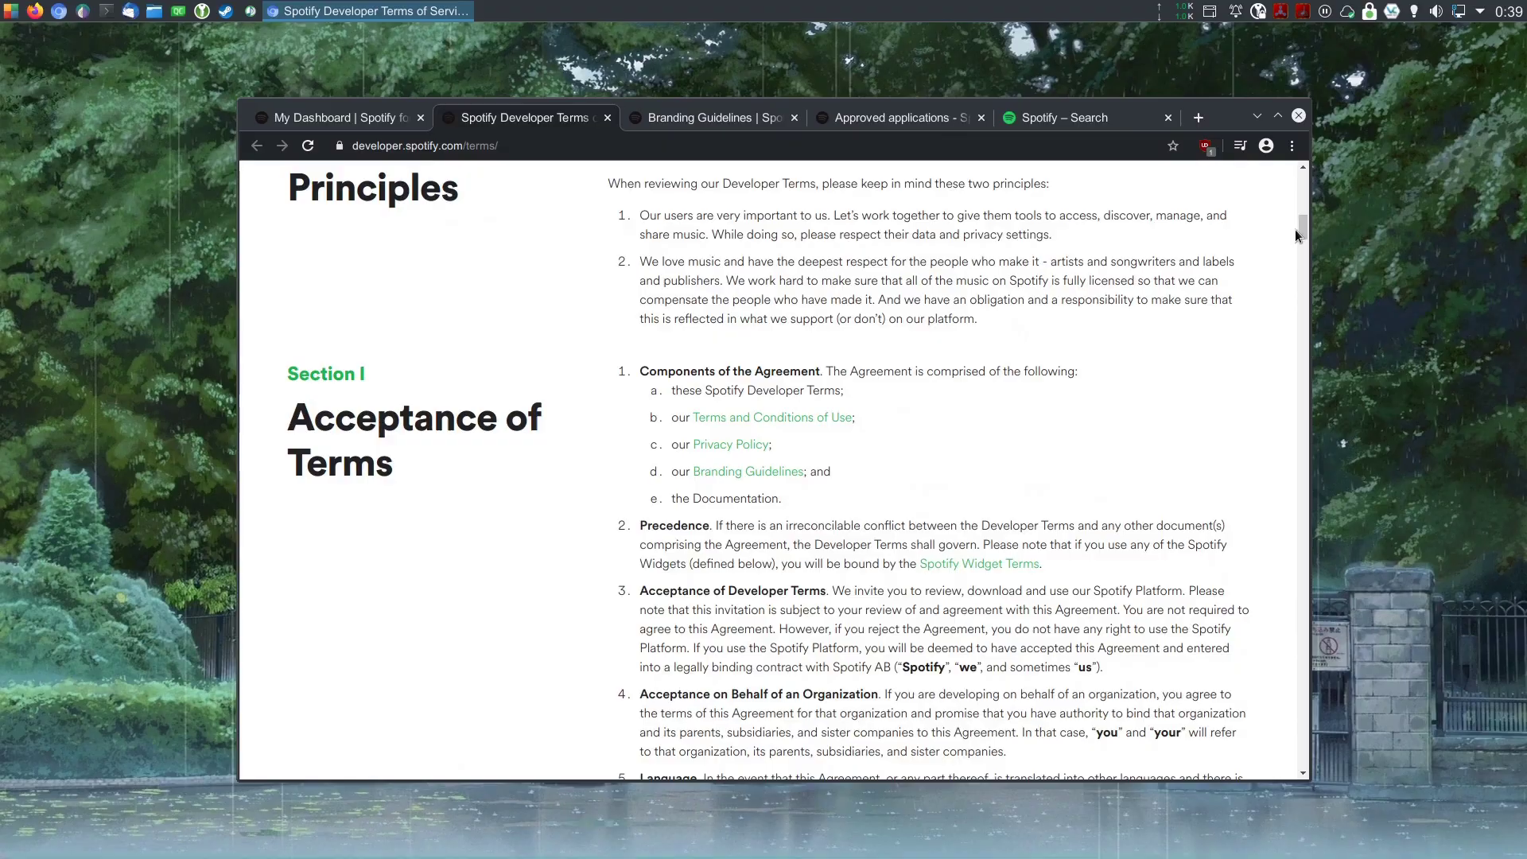
{"action": "left_click_drag", "start_coordinate": [1295, 229], "coordinate": [1297, 768]}
{"action": "scroll", "coordinate": [827, 551], "scroll_direction": "up", "scroll_amount": 3}
{"action": "scroll", "coordinate": [954, 535], "scroll_direction": "up", "scroll_amount": 15}
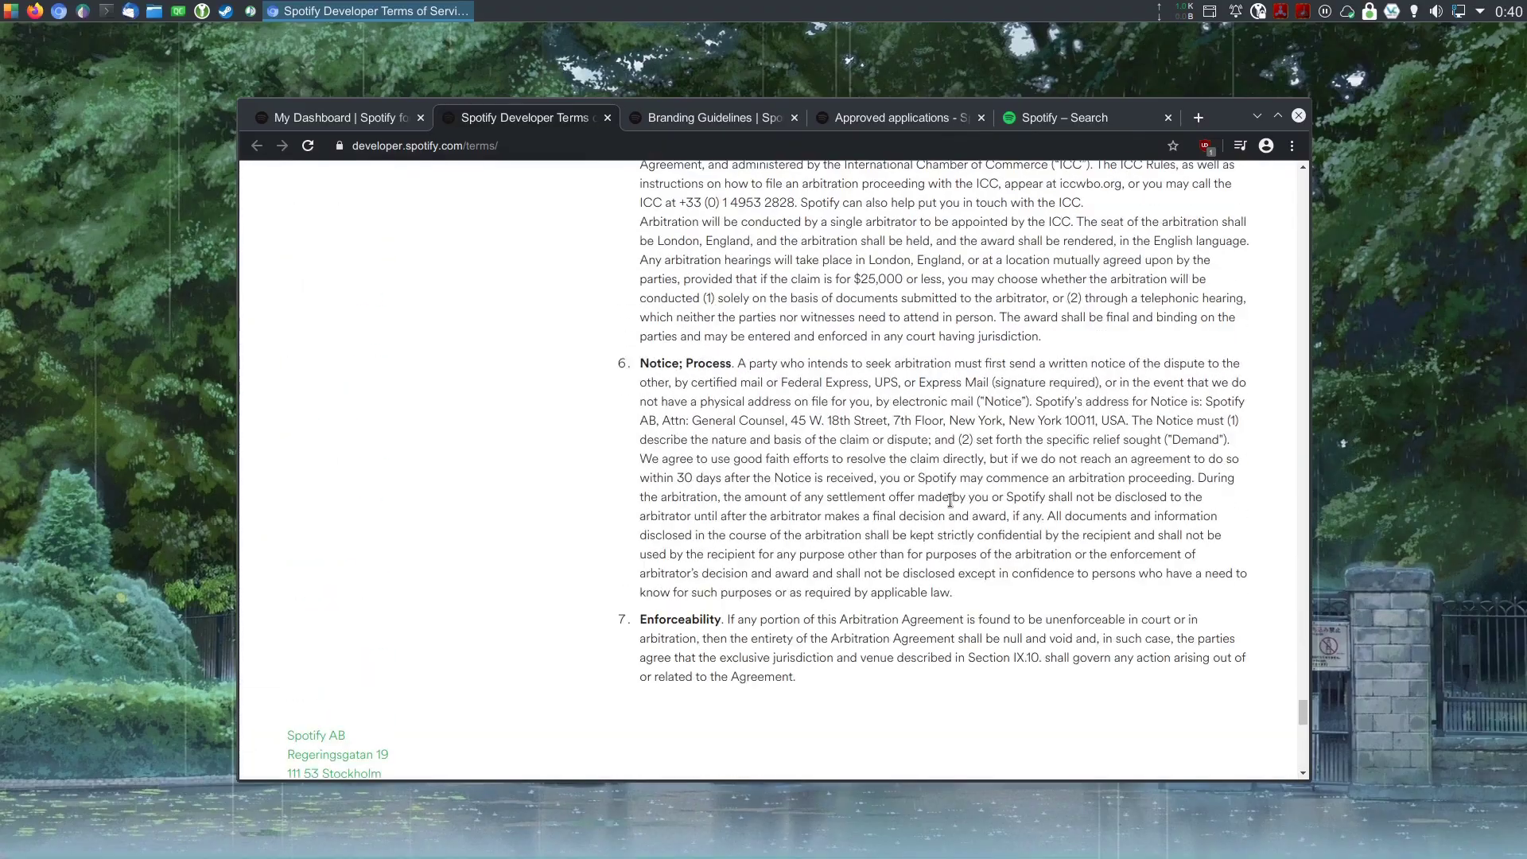
{"action": "scroll", "coordinate": [966, 495], "scroll_direction": "up", "scroll_amount": 15}
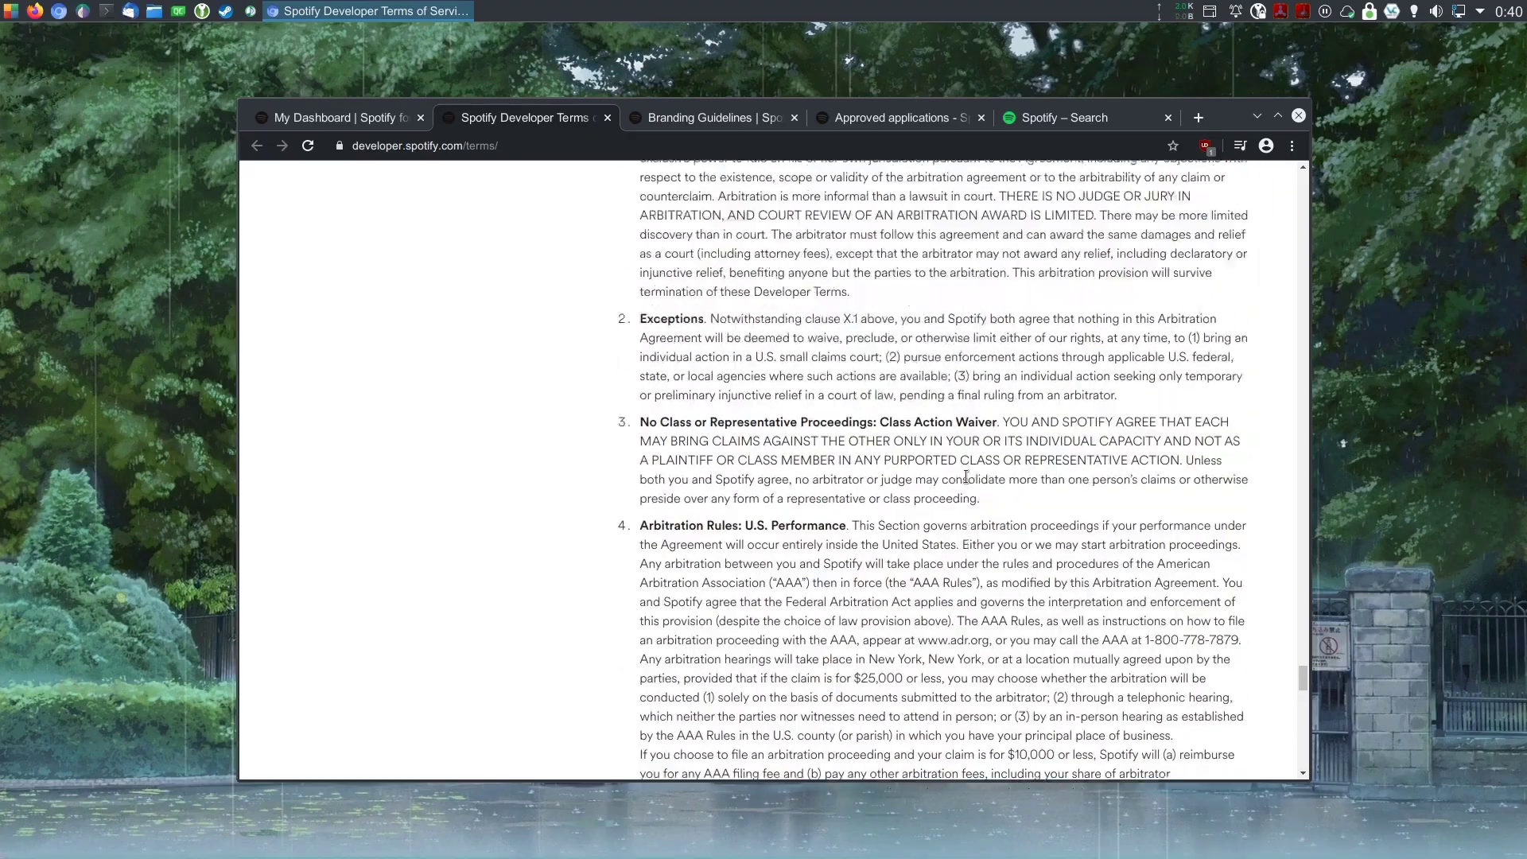
{"action": "scroll", "coordinate": [752, 366], "scroll_direction": "up", "scroll_amount": 5}
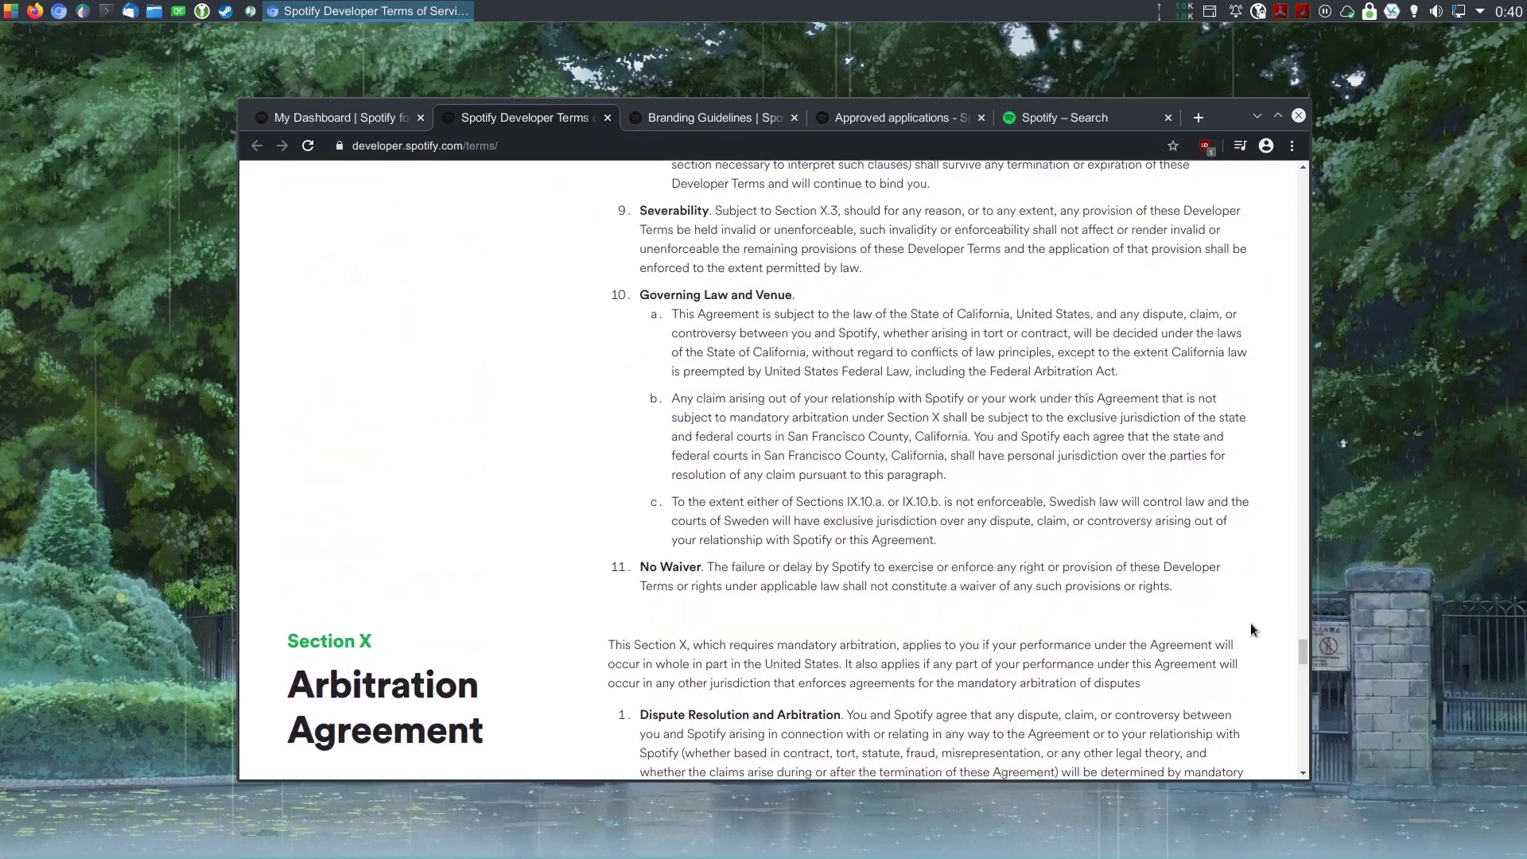
{"action": "left_click_drag", "start_coordinate": [1304, 651], "coordinate": [1299, 177]}
{"action": "scroll", "coordinate": [1129, 350], "scroll_direction": "down", "scroll_amount": 20}
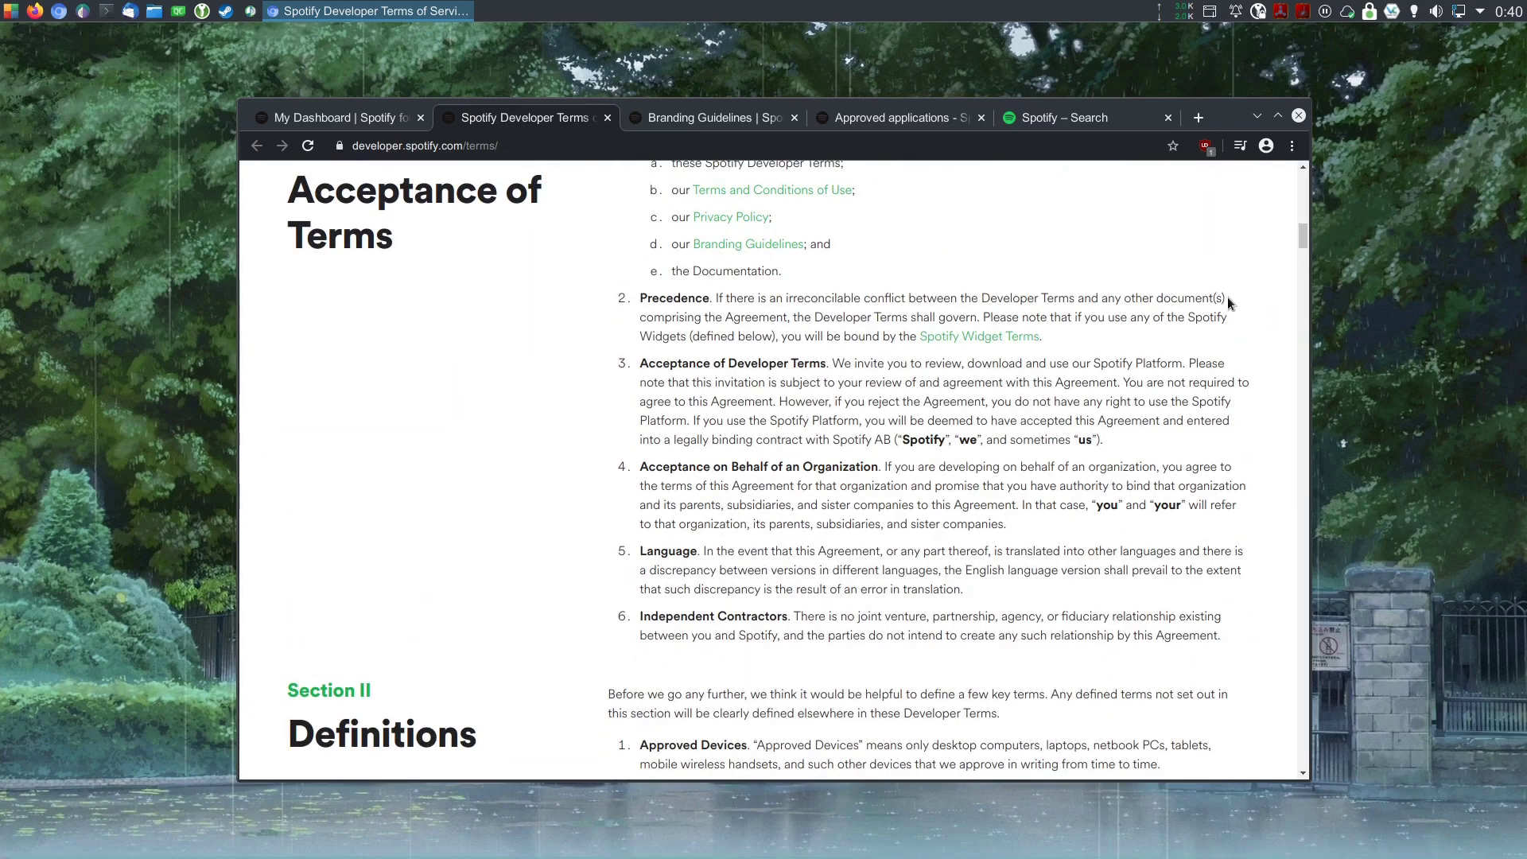
{"action": "scroll", "coordinate": [872, 380], "scroll_direction": "down", "scroll_amount": 5}
{"action": "scroll", "coordinate": [872, 380], "scroll_direction": "down", "scroll_amount": 3}
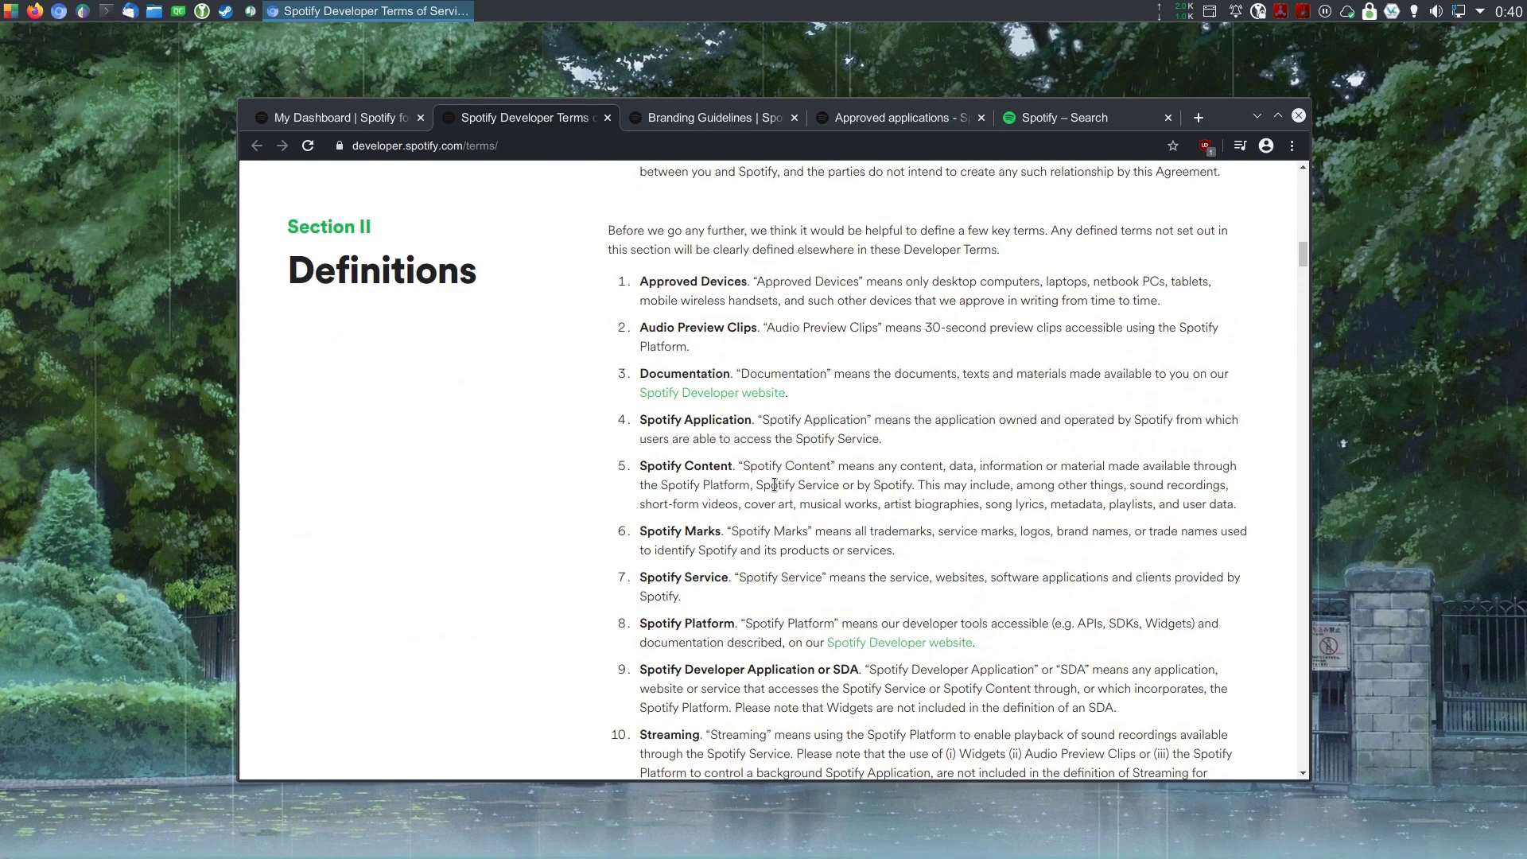
{"action": "middle_click", "coordinate": [515, 126]}
Skim the Branding Guidelines page and close it, returning to the Create an App form.
{"action": "scroll", "coordinate": [690, 491], "scroll_direction": "down", "scroll_amount": 12}
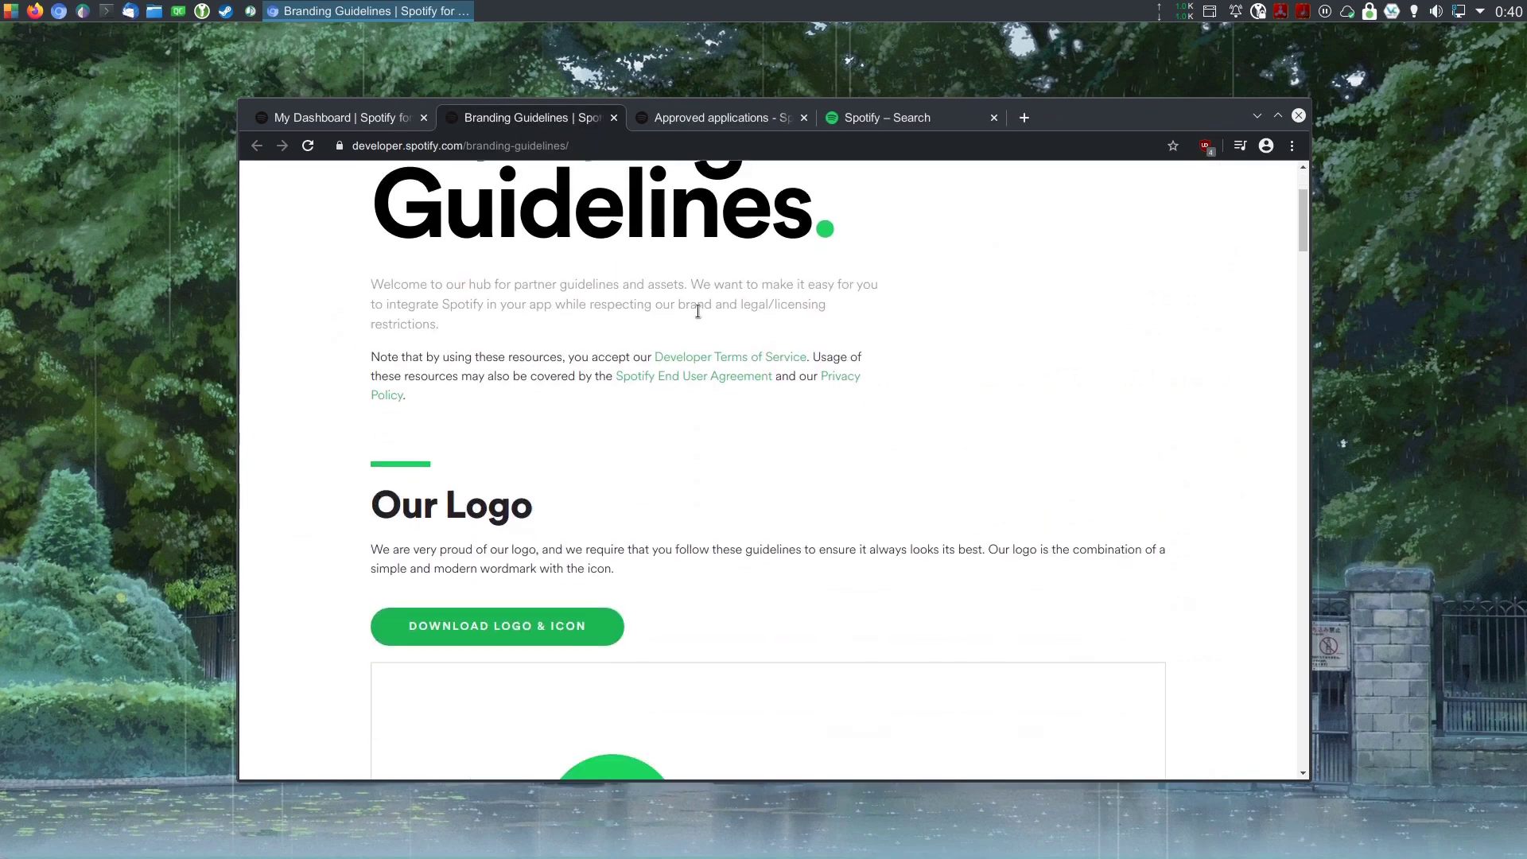
{"action": "scroll", "coordinate": [690, 491], "scroll_direction": "down", "scroll_amount": 15}
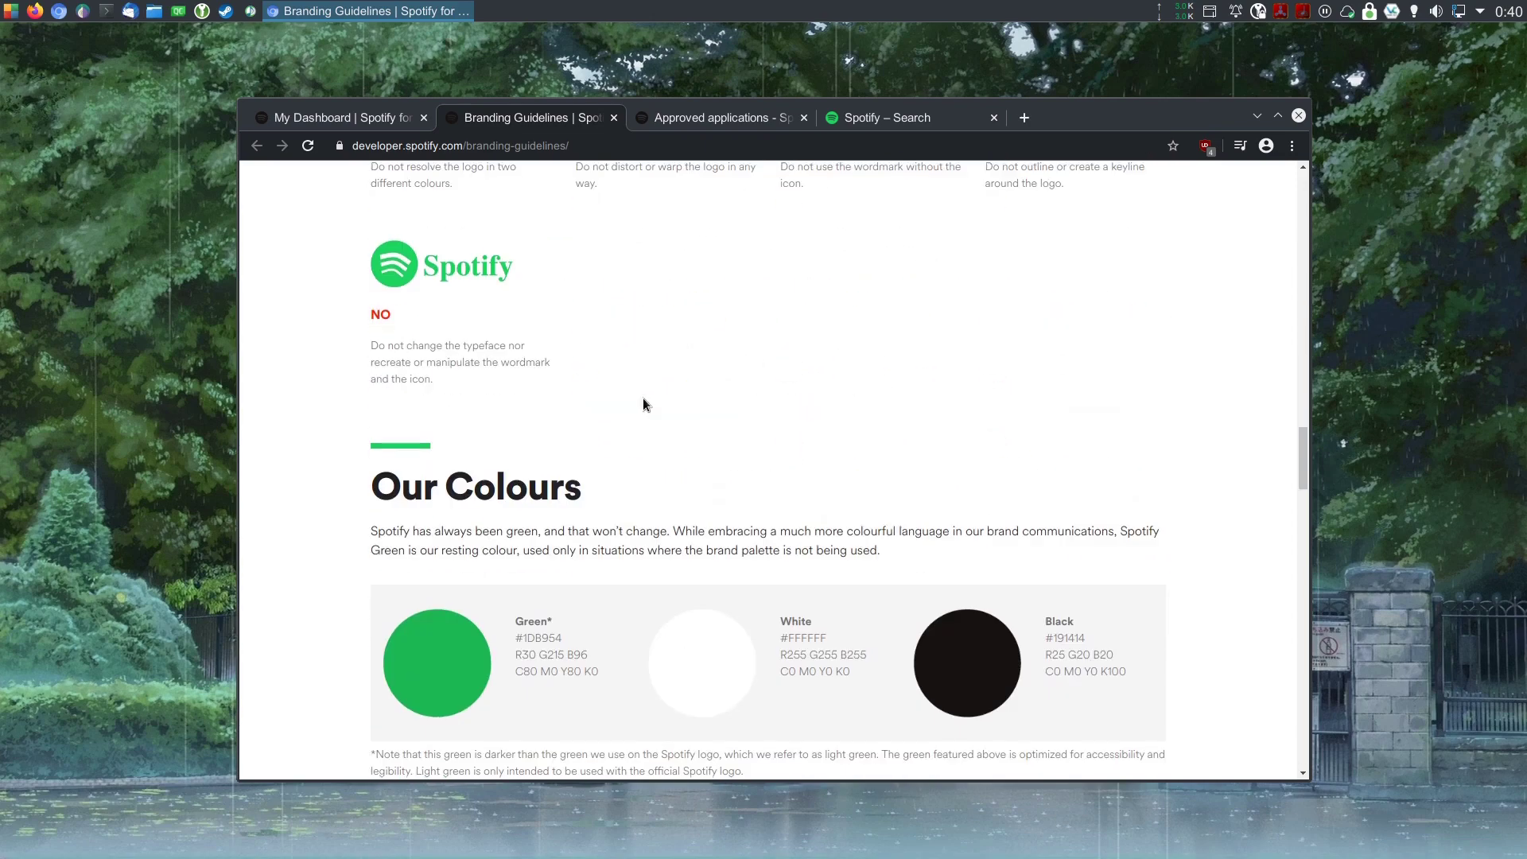
{"action": "left_click_drag", "start_coordinate": [1310, 477], "coordinate": [1304, 270]}
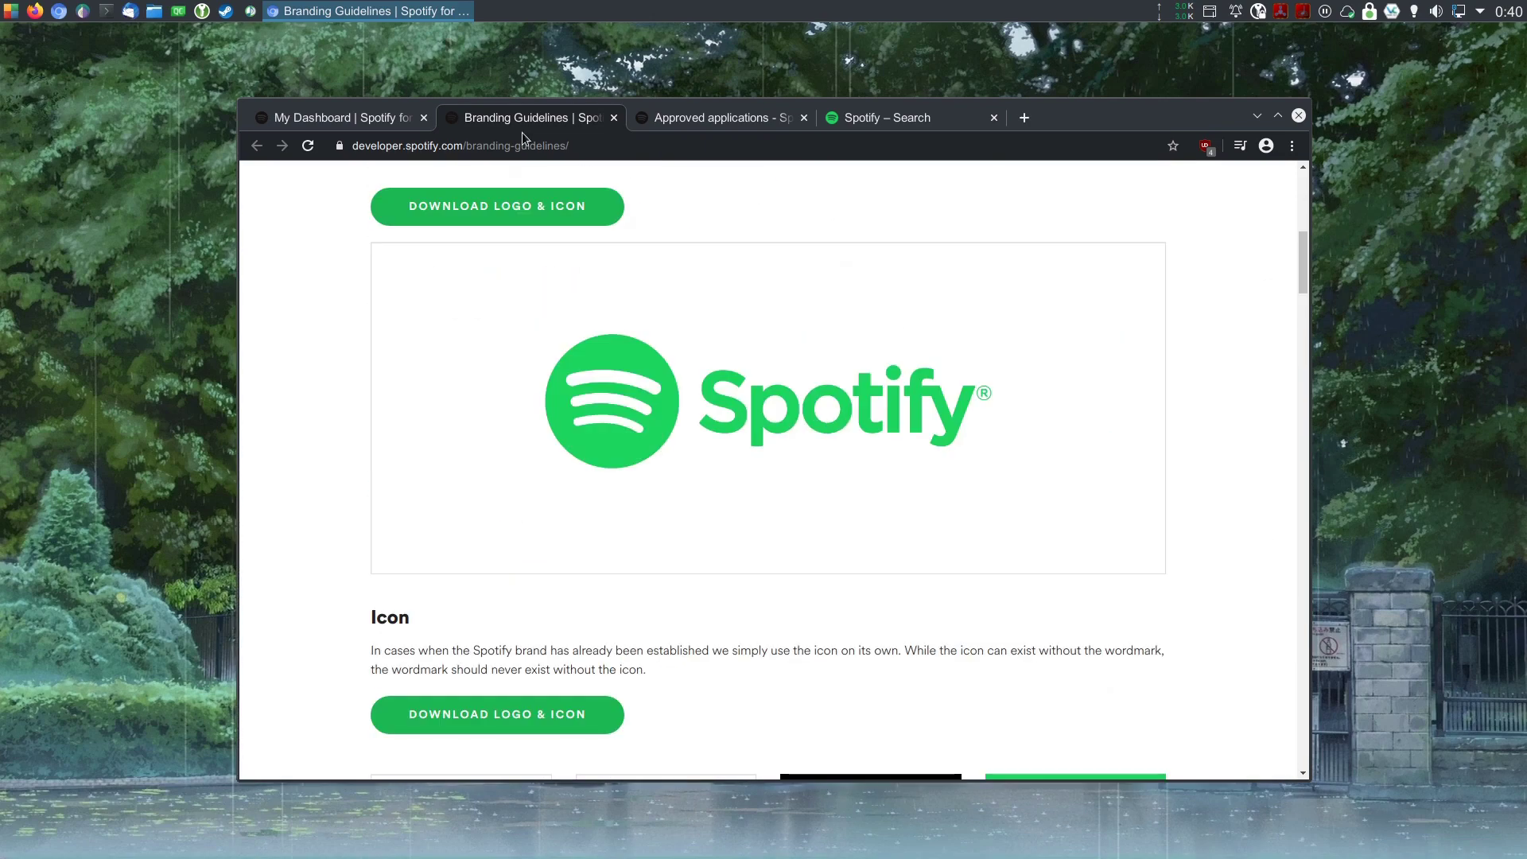
{"action": "middle_click", "coordinate": [527, 119]}
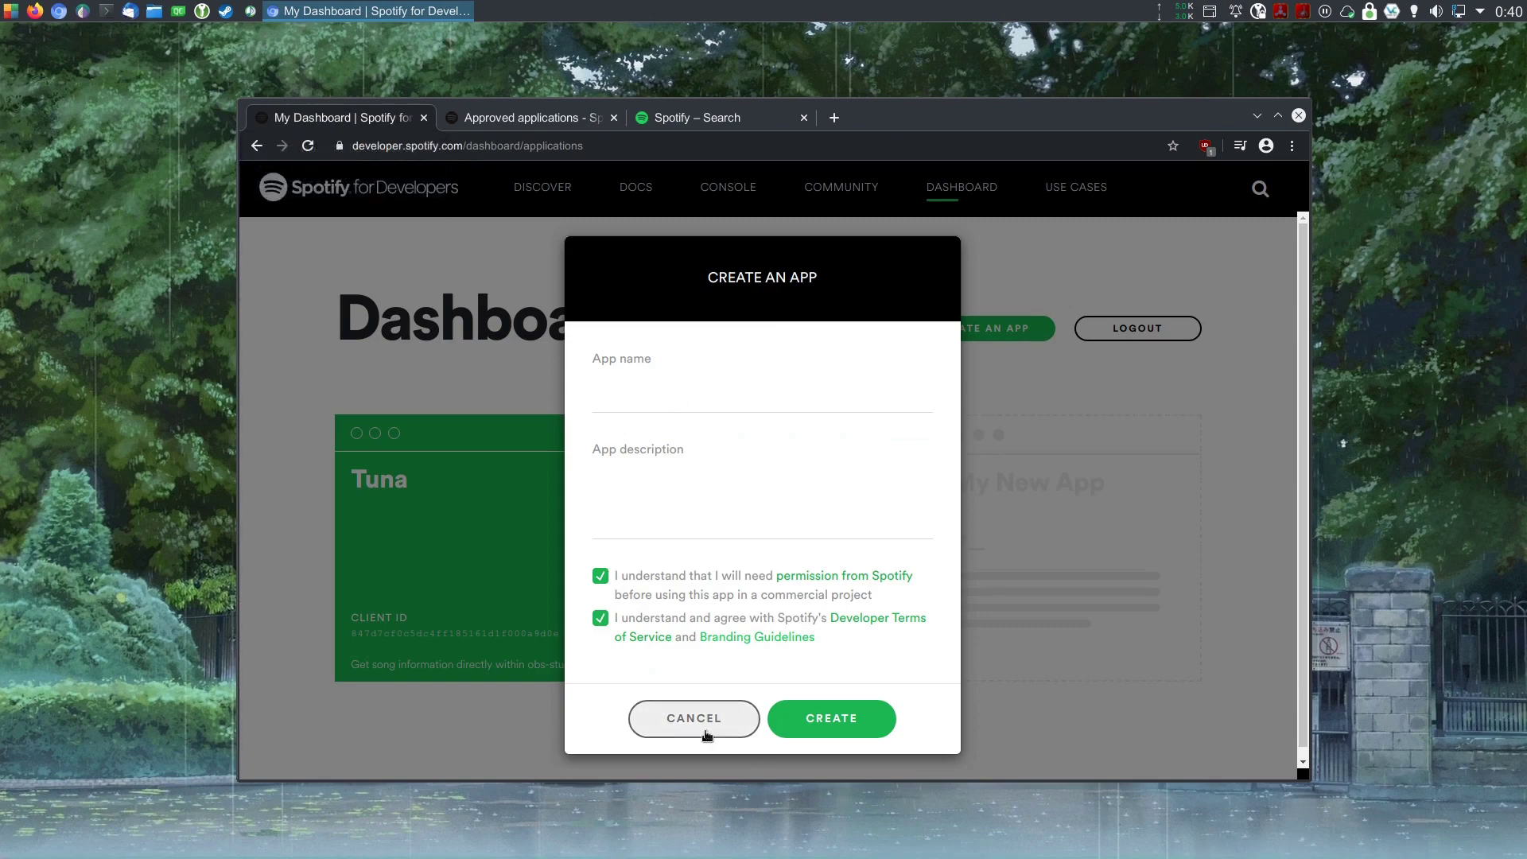
Cancel the new app and open the Custom test app's Edit Settings.
{"action": "left_click", "coordinate": [1074, 280]}
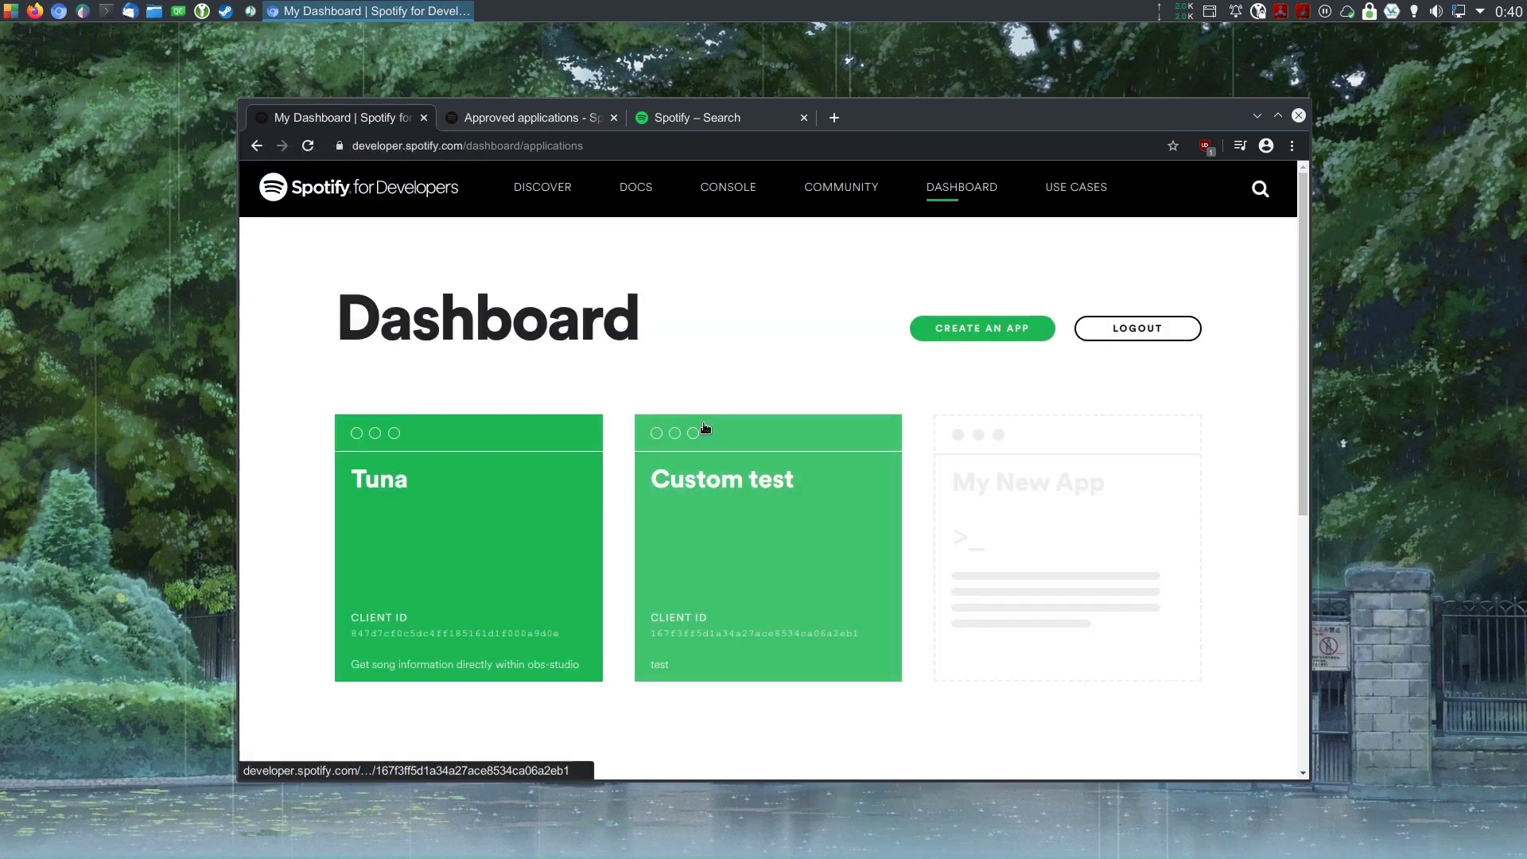
{"action": "left_click", "coordinate": [729, 478]}
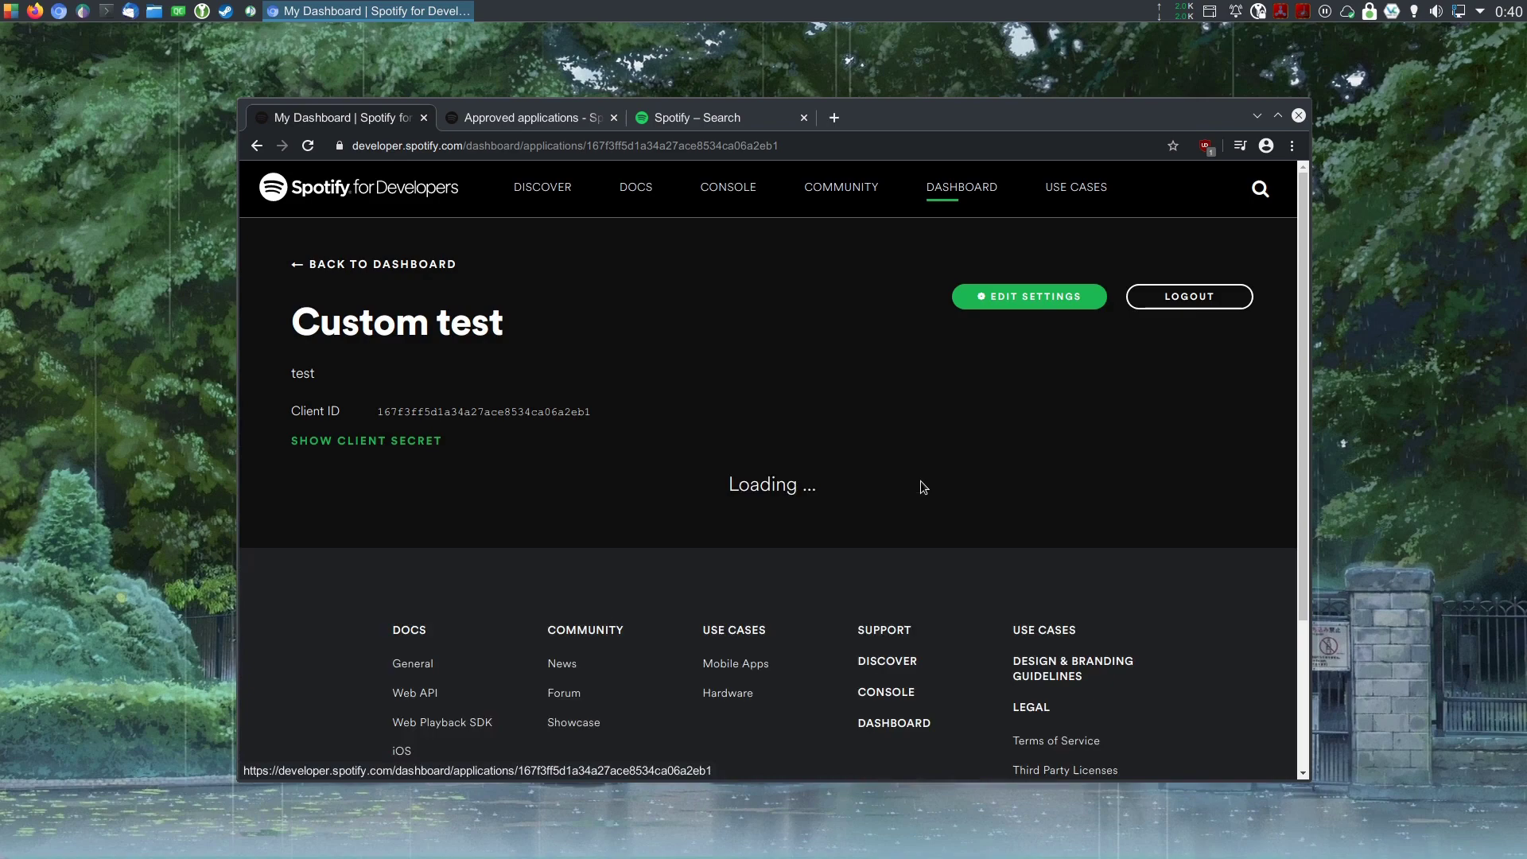
{"action": "left_click", "coordinate": [995, 299]}
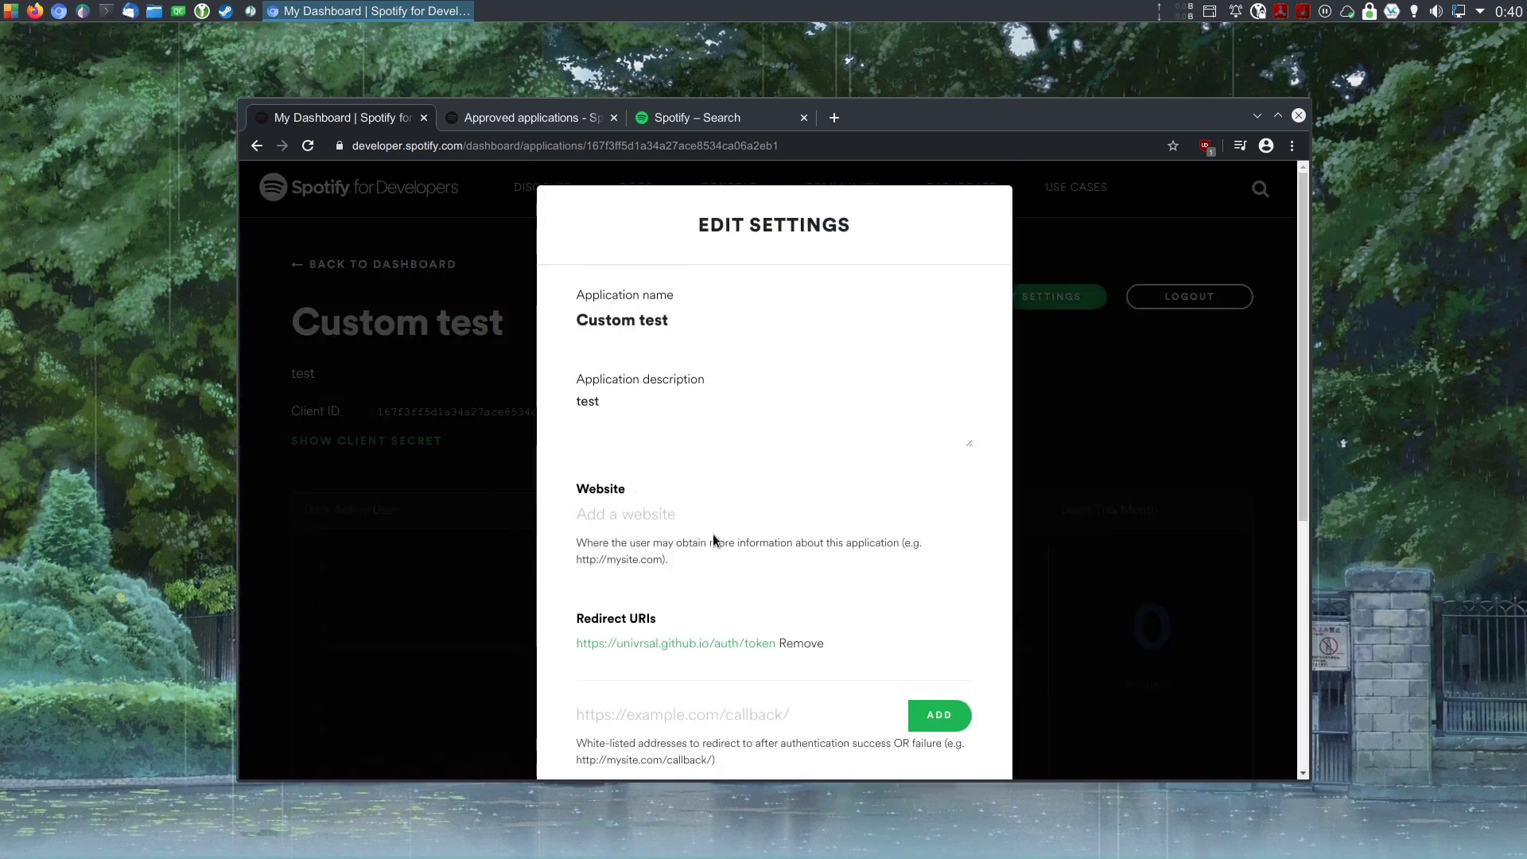
{"action": "scroll", "coordinate": [566, 658], "scroll_direction": "down", "scroll_amount": 2}
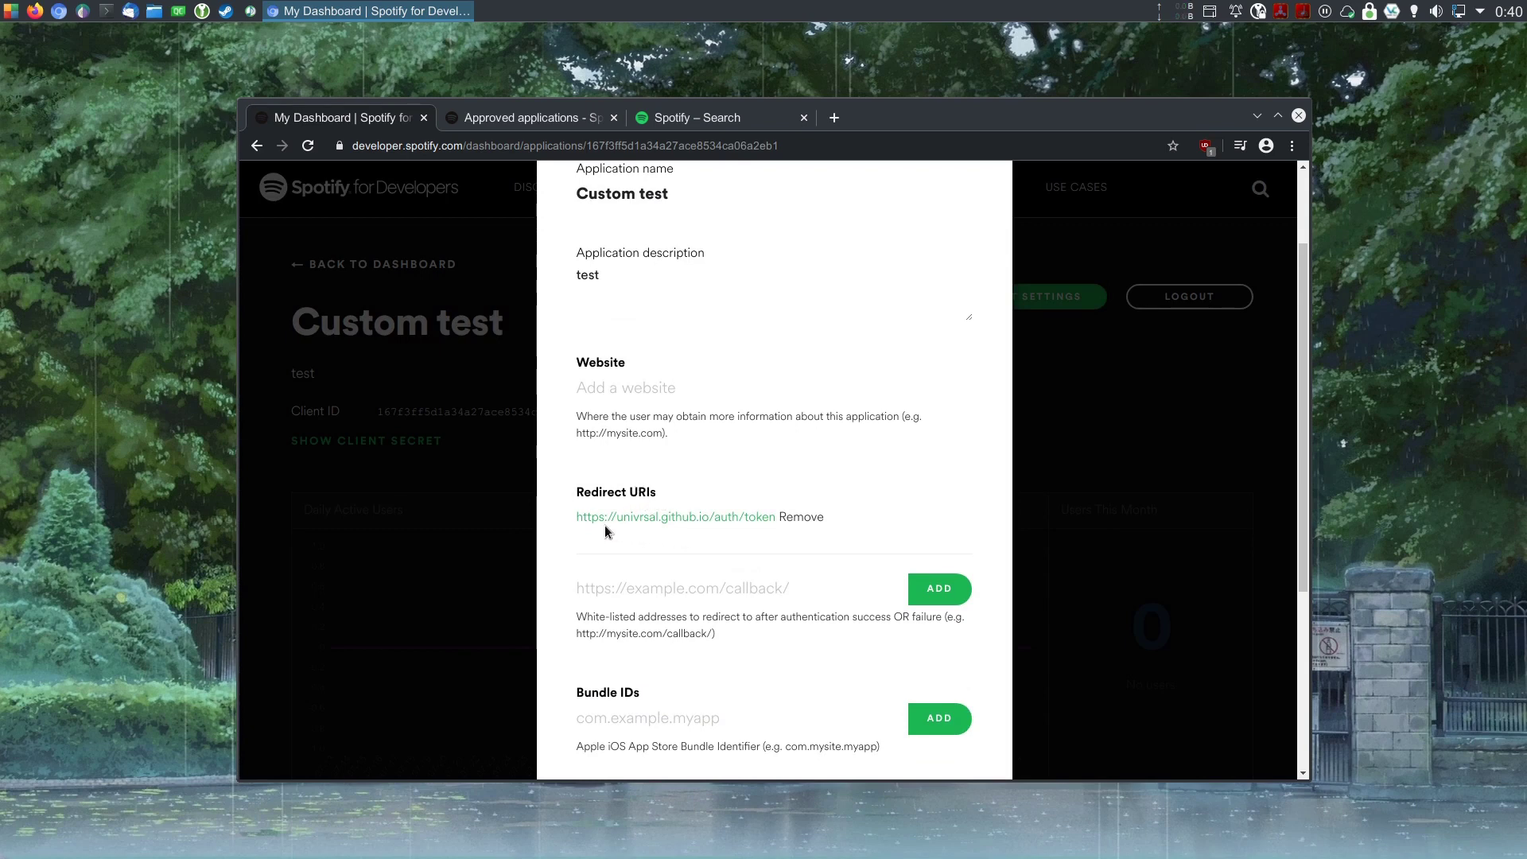
{"action": "left_click_drag", "start_coordinate": [574, 516], "coordinate": [777, 518]}
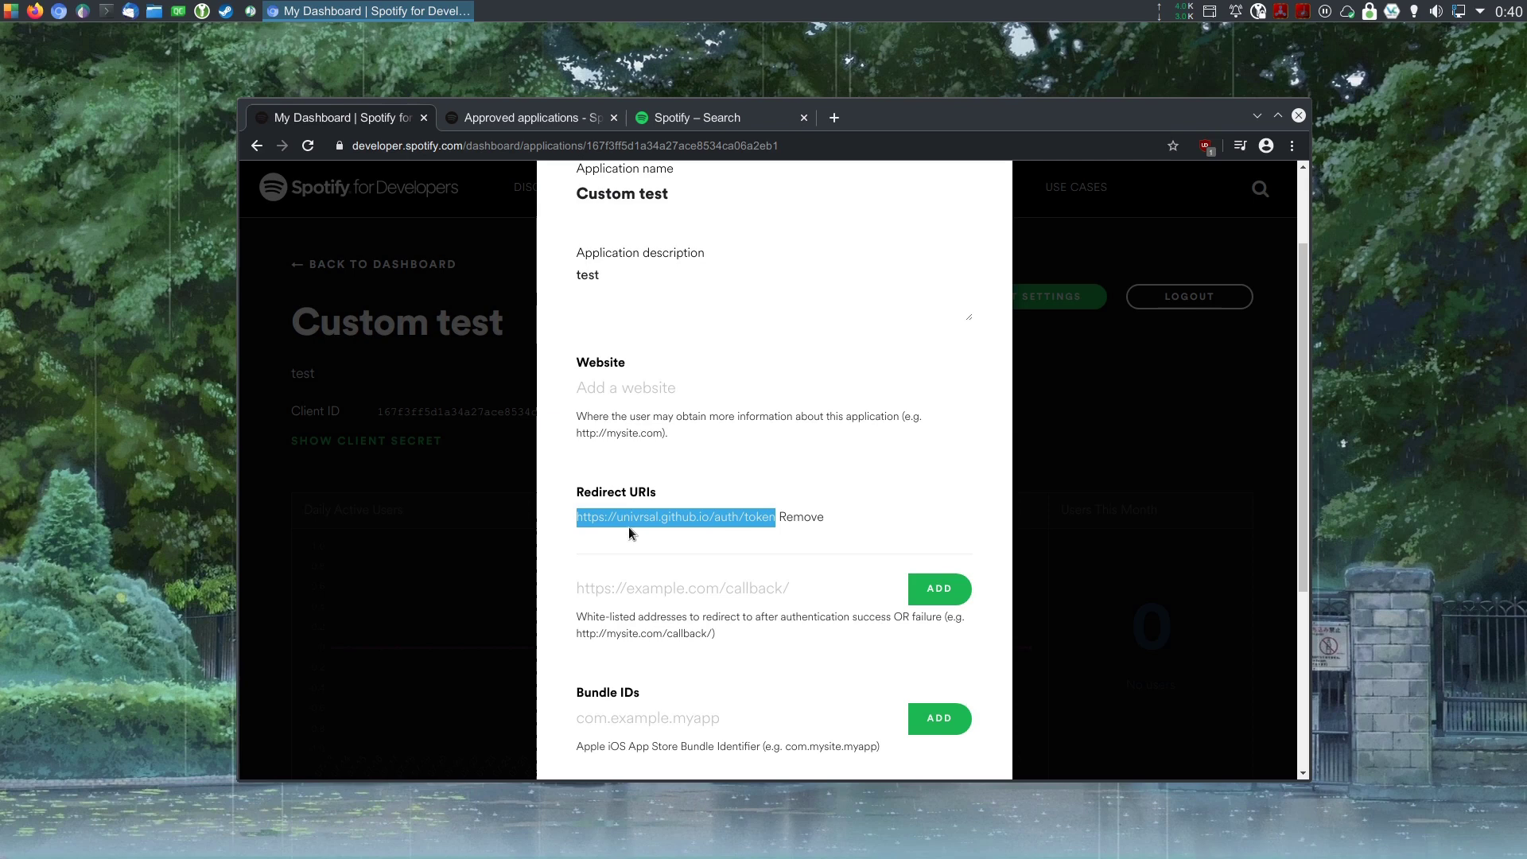
{"action": "left_click", "coordinate": [840, 513]}
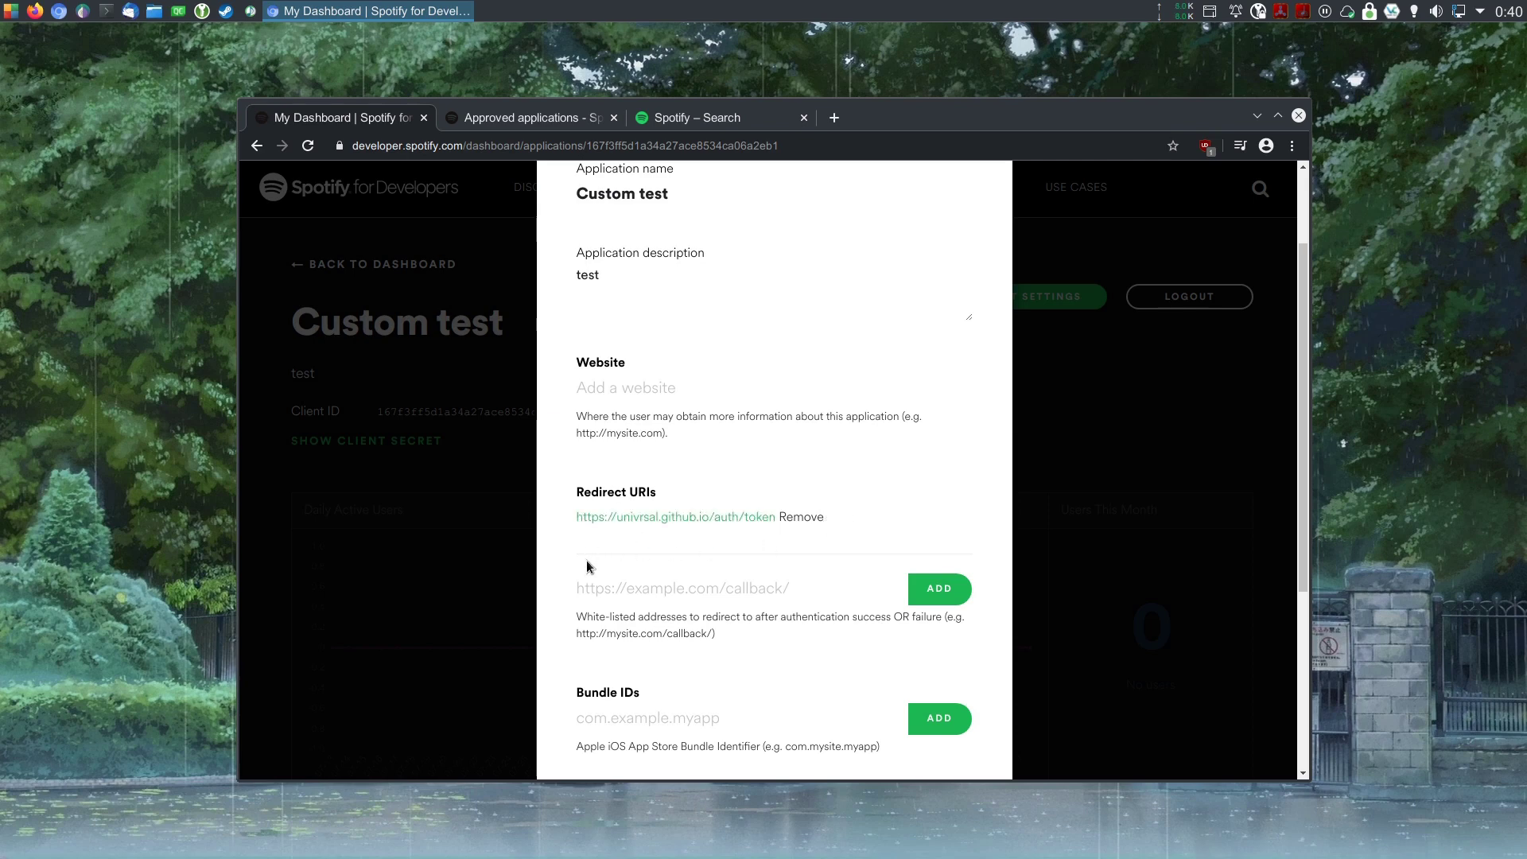
{"action": "scroll", "coordinate": [619, 538], "scroll_direction": "down", "scroll_amount": 2}
{"action": "scroll", "coordinate": [682, 477], "scroll_direction": "up", "scroll_amount": 2}
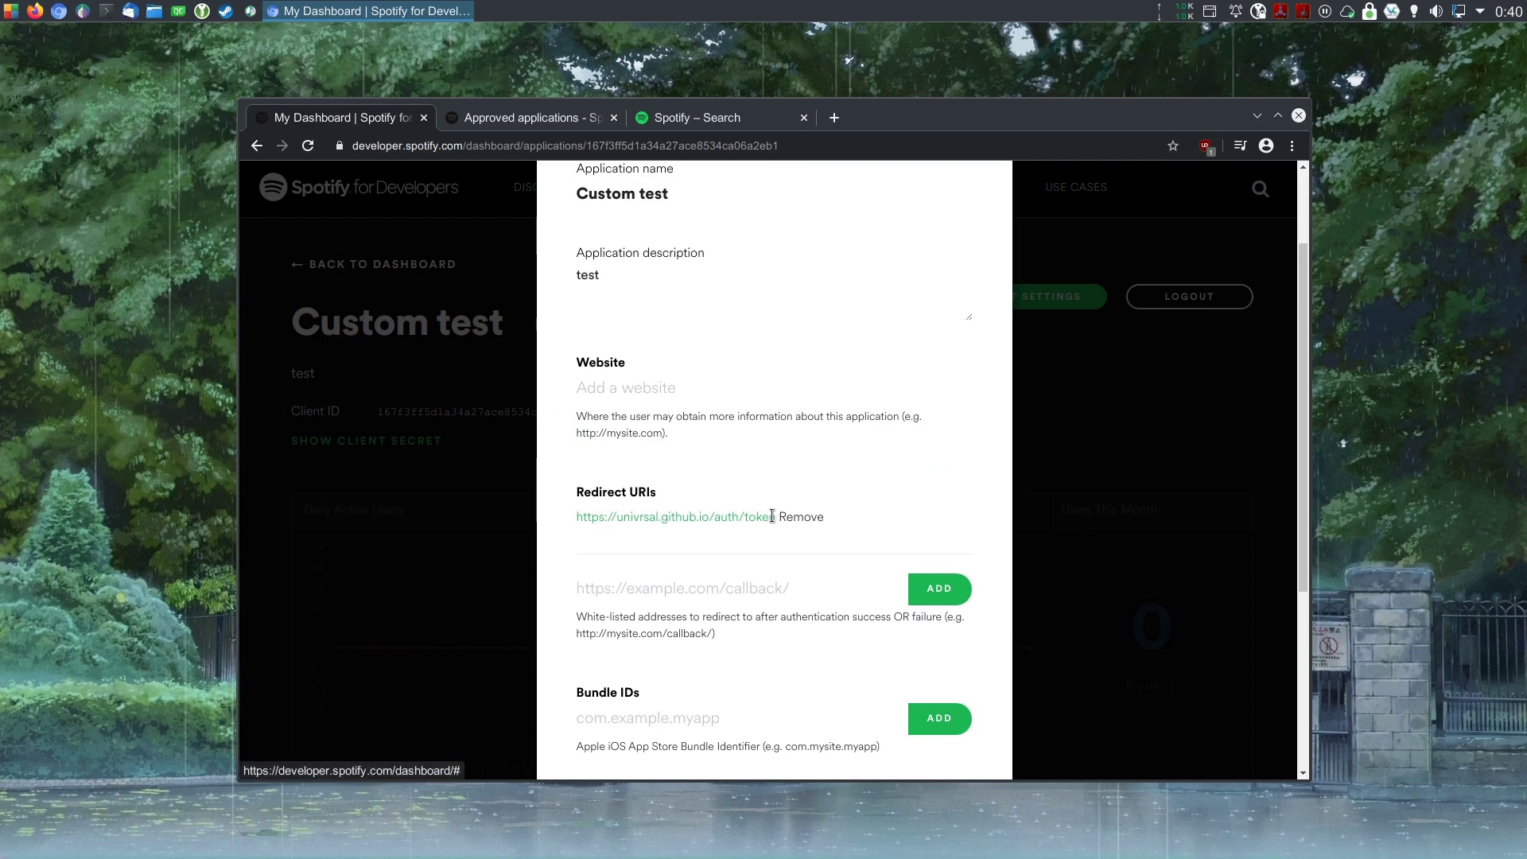
{"action": "left_click_drag", "start_coordinate": [777, 516], "coordinate": [743, 517]}
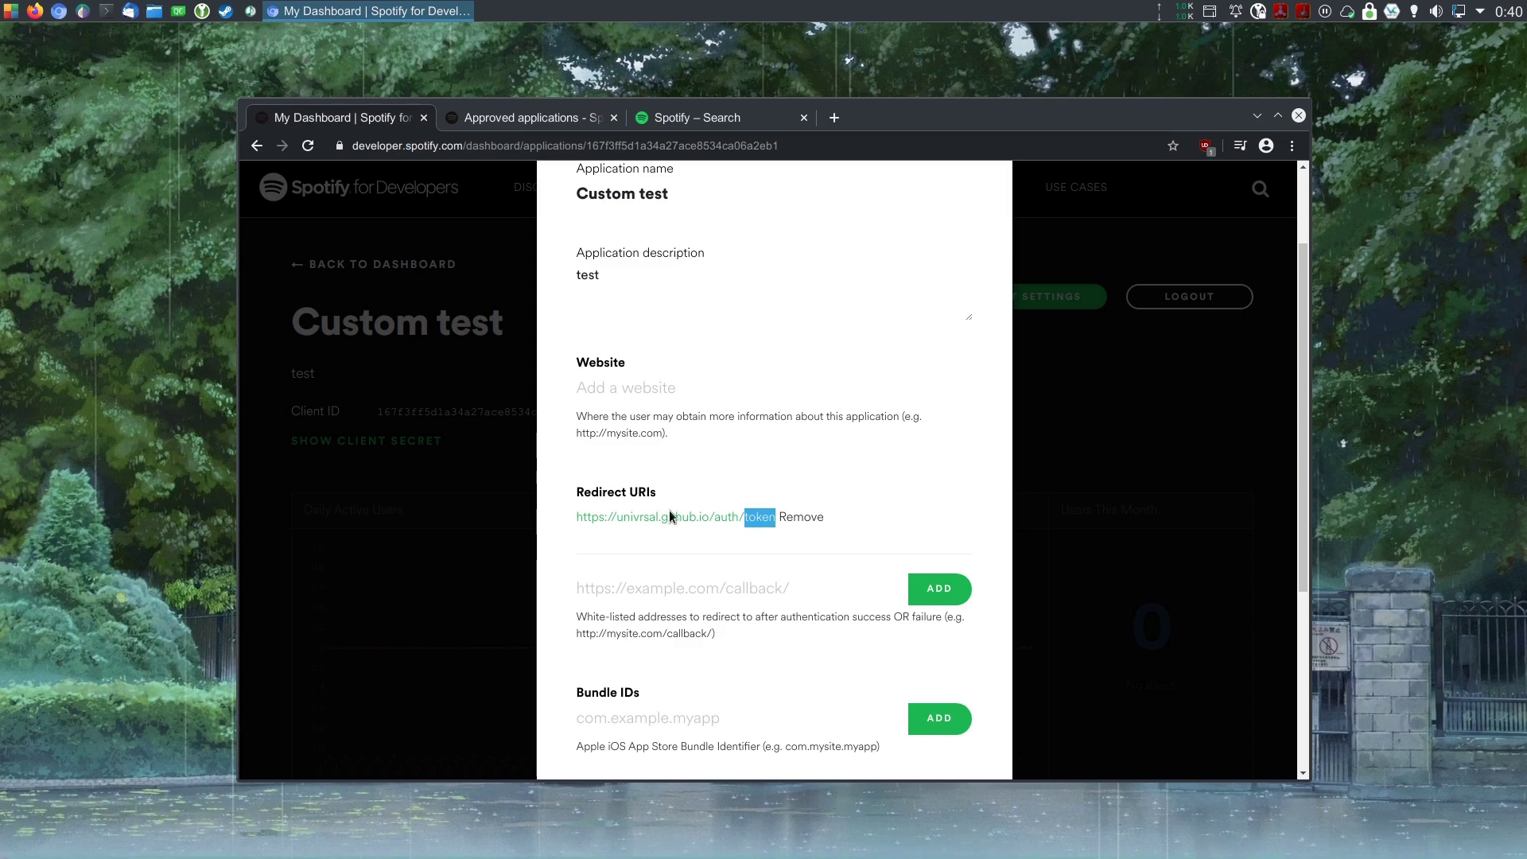
{"action": "left_click", "coordinate": [555, 521]}
{"action": "scroll", "coordinate": [703, 417], "scroll_direction": "up", "scroll_amount": 1}
{"action": "scroll", "coordinate": [704, 418], "scroll_direction": "down", "scroll_amount": 2}
{"action": "scroll", "coordinate": [676, 430], "scroll_direction": "up", "scroll_amount": 1}
{"action": "left_click_drag", "start_coordinate": [575, 521], "coordinate": [762, 522]}
{"action": "left_click", "coordinate": [961, 466]}
{"action": "scroll", "coordinate": [1034, 318], "scroll_direction": "up", "scroll_amount": 2}
{"action": "left_click", "coordinate": [1106, 307]}
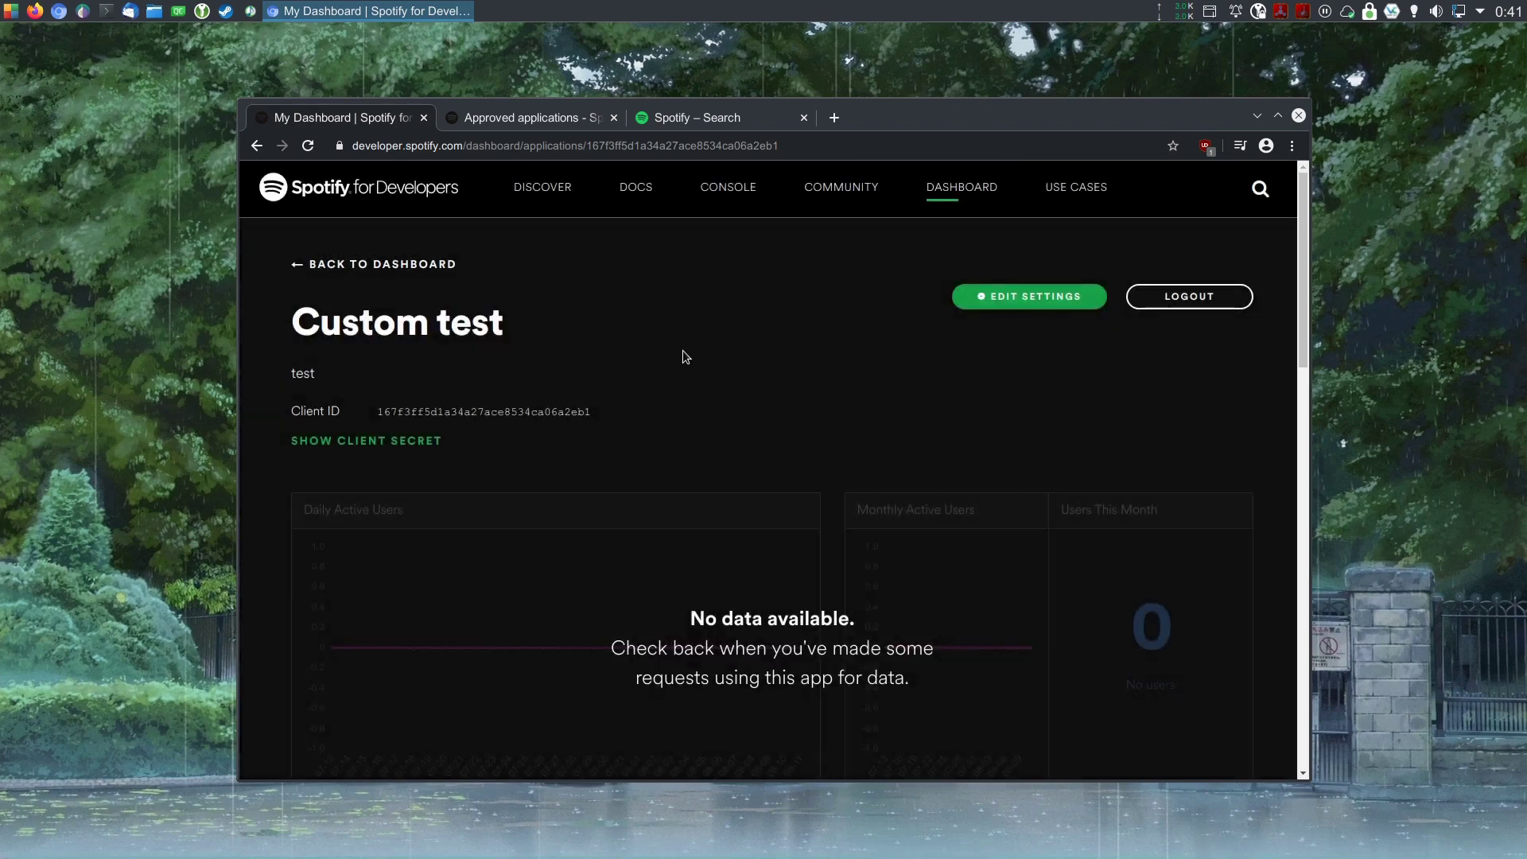
Launch OBS Studio, nudge the 'No song playing' text right, and open Tuna's Spotify settings.
{"action": "left_click", "coordinate": [10, 11]}
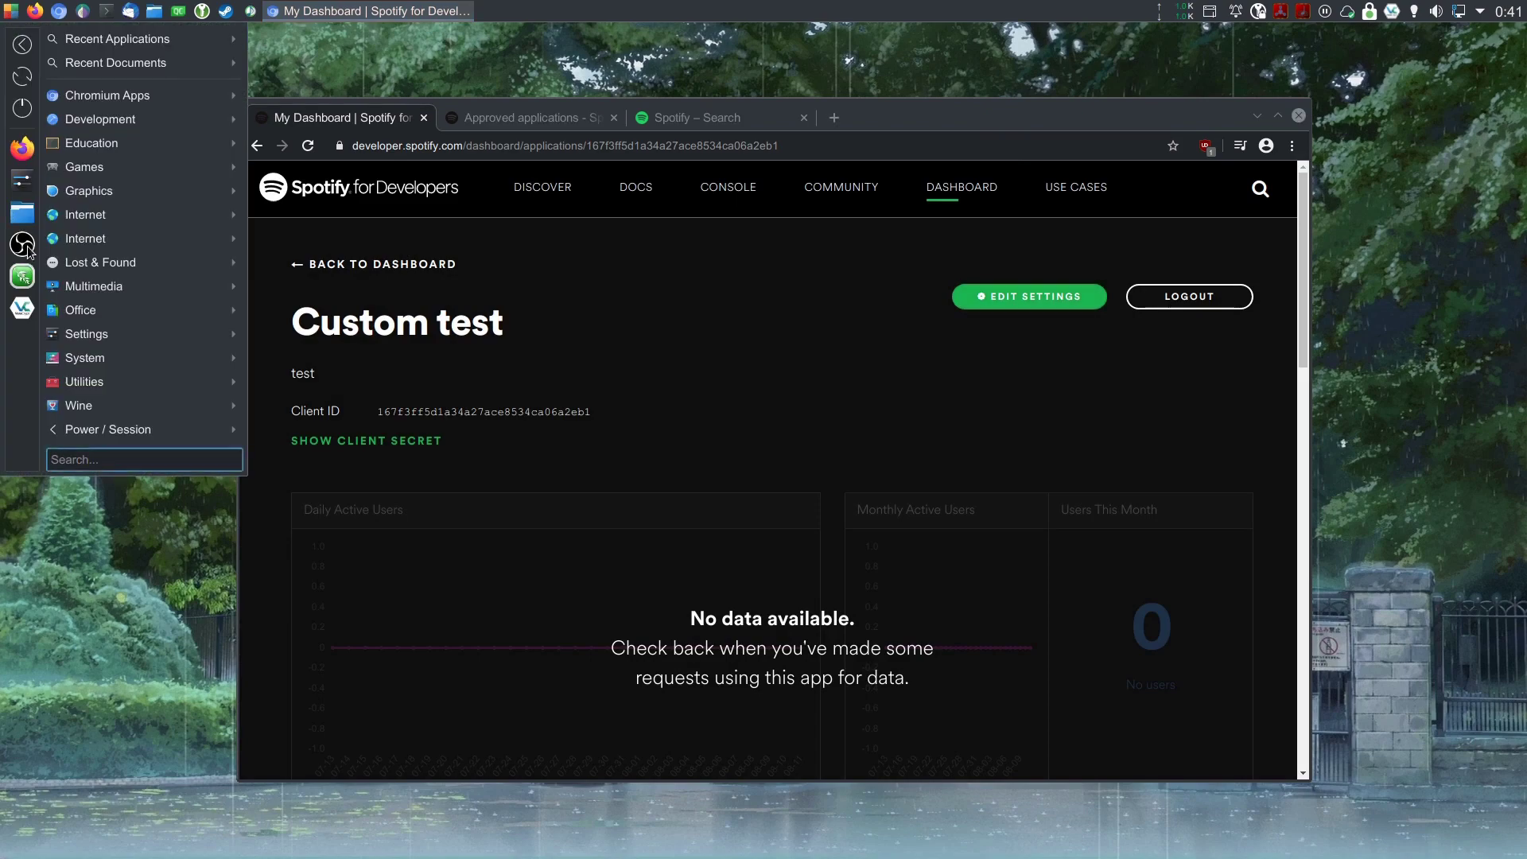
{"action": "left_click", "coordinate": [202, 299]}
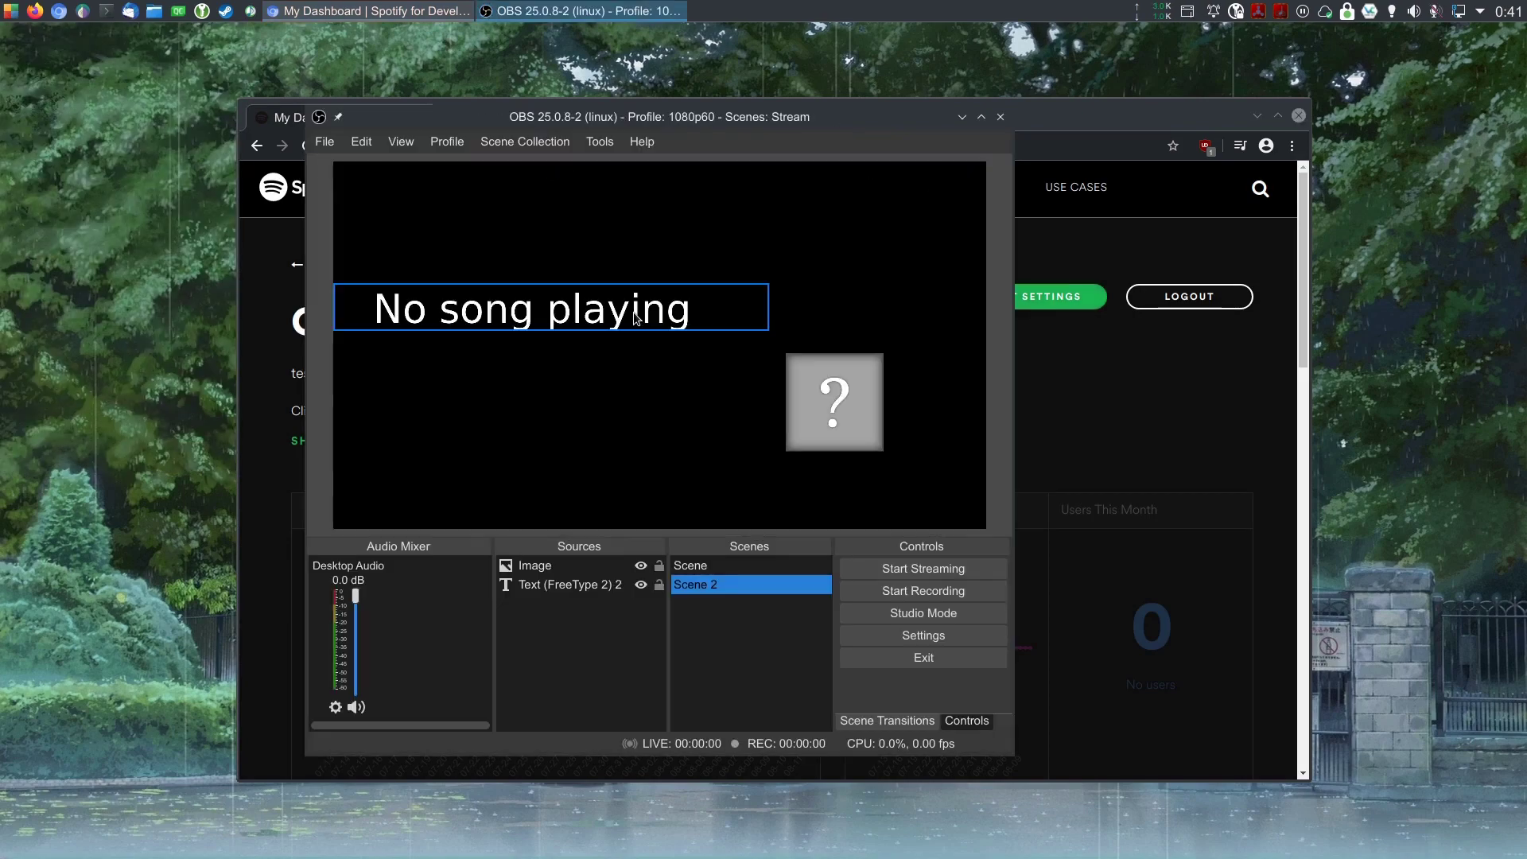
{"action": "left_click", "coordinate": [586, 322]}
{"action": "left_click_drag", "start_coordinate": [586, 322], "coordinate": [627, 324]}
{"action": "left_click", "coordinate": [600, 142]}
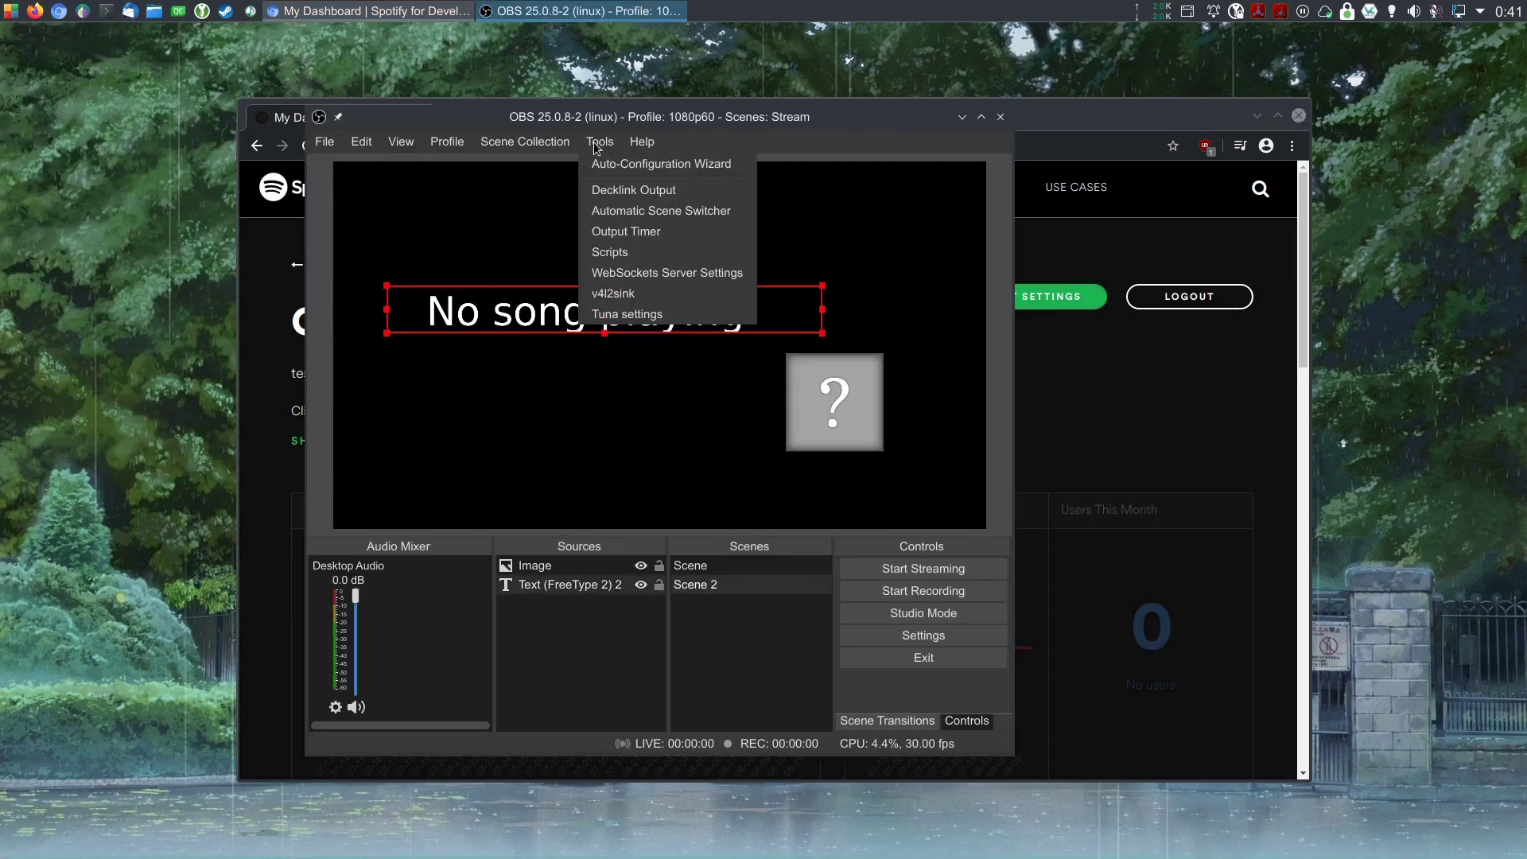
{"action": "left_click", "coordinate": [638, 315]}
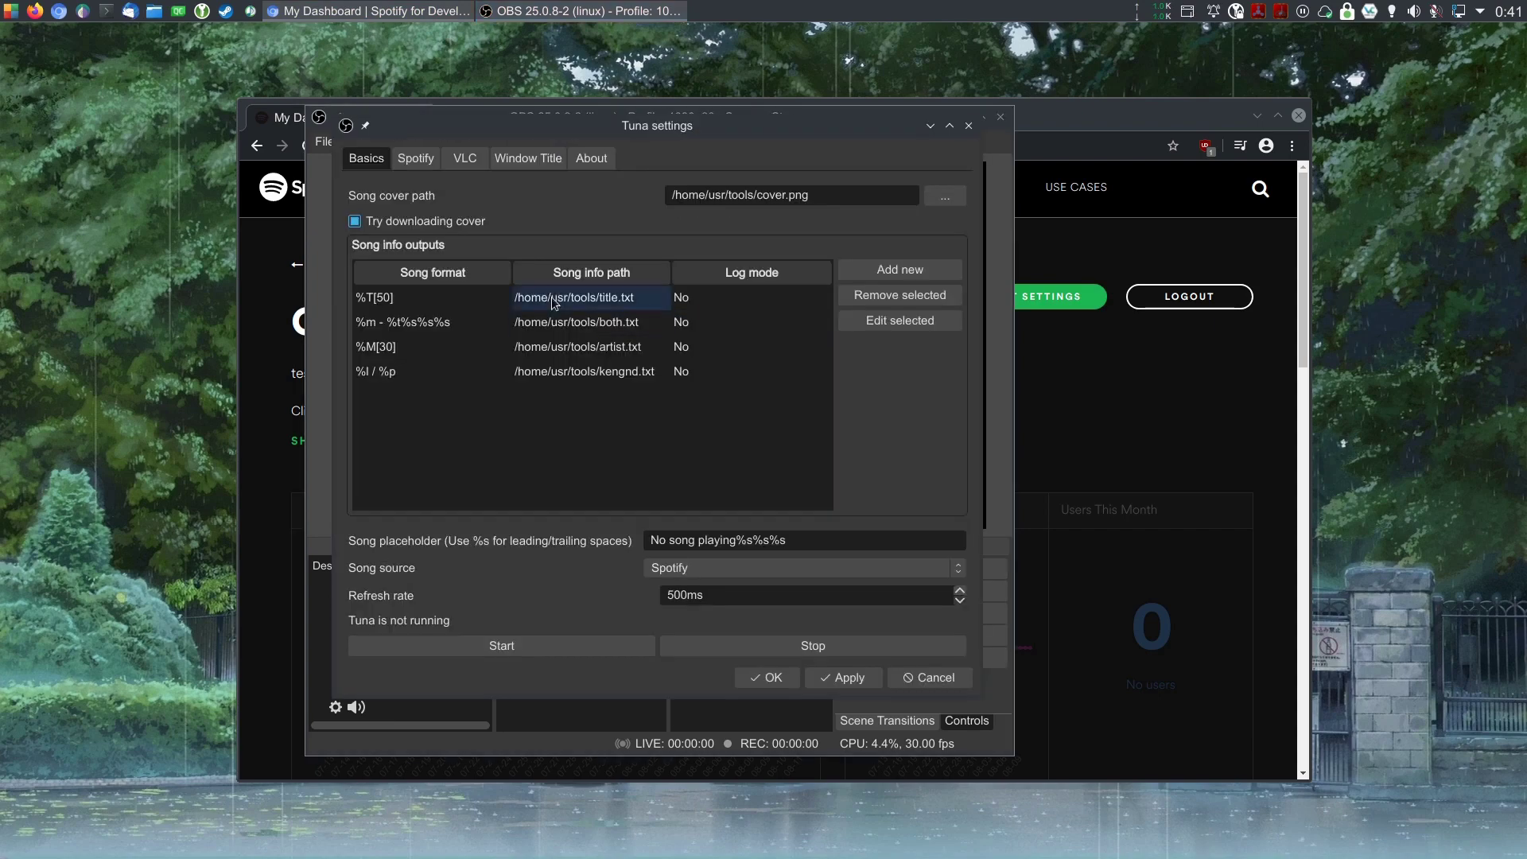
{"action": "left_click", "coordinate": [421, 163]}
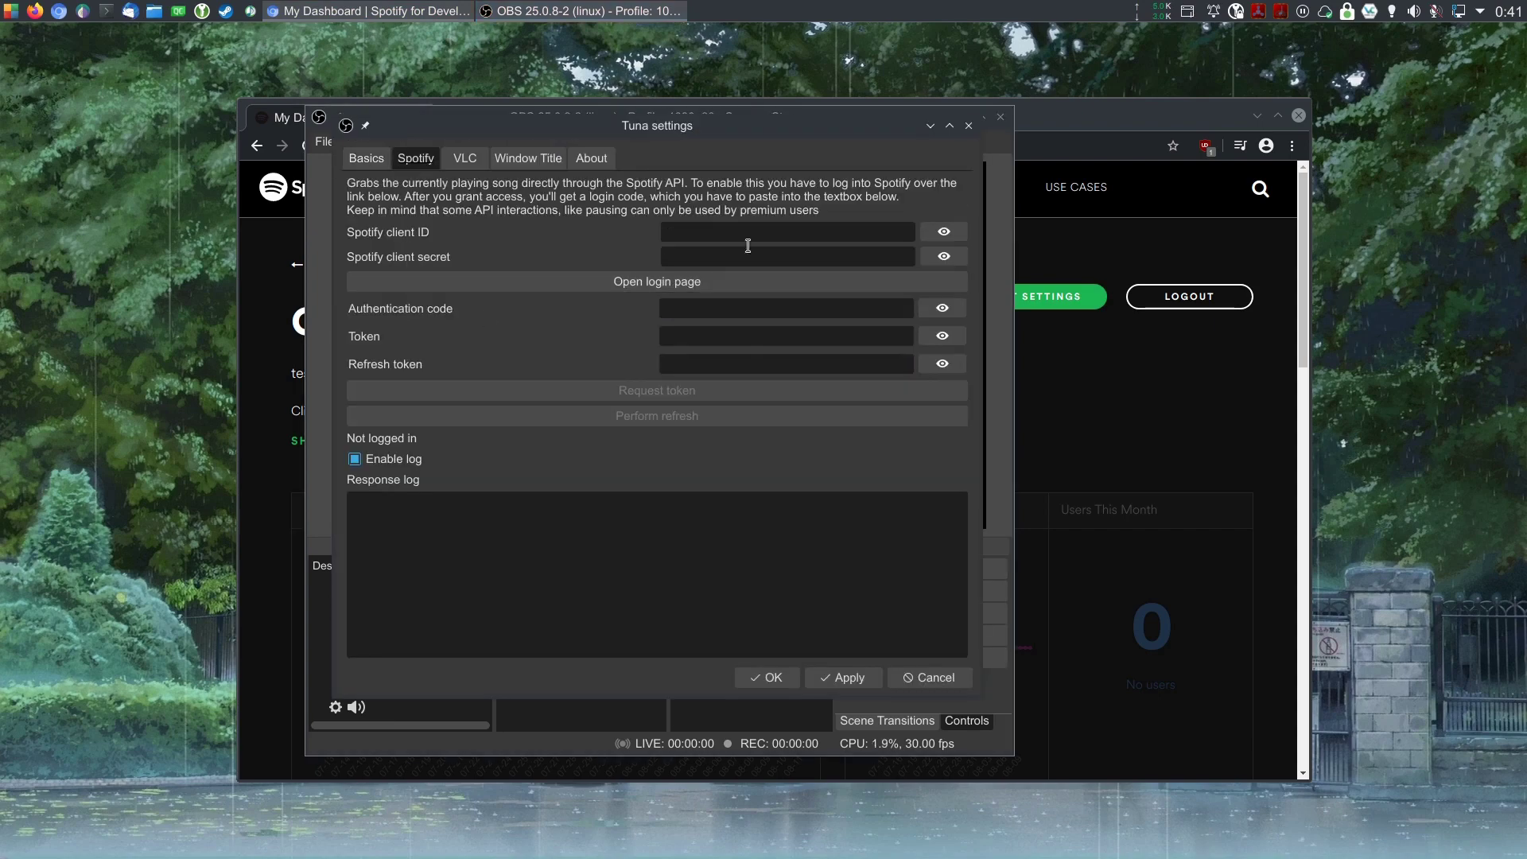
Copy the Custom test Client ID from the dashboard into Tuna's Spotify client ID field.
{"action": "left_click", "coordinate": [1081, 360]}
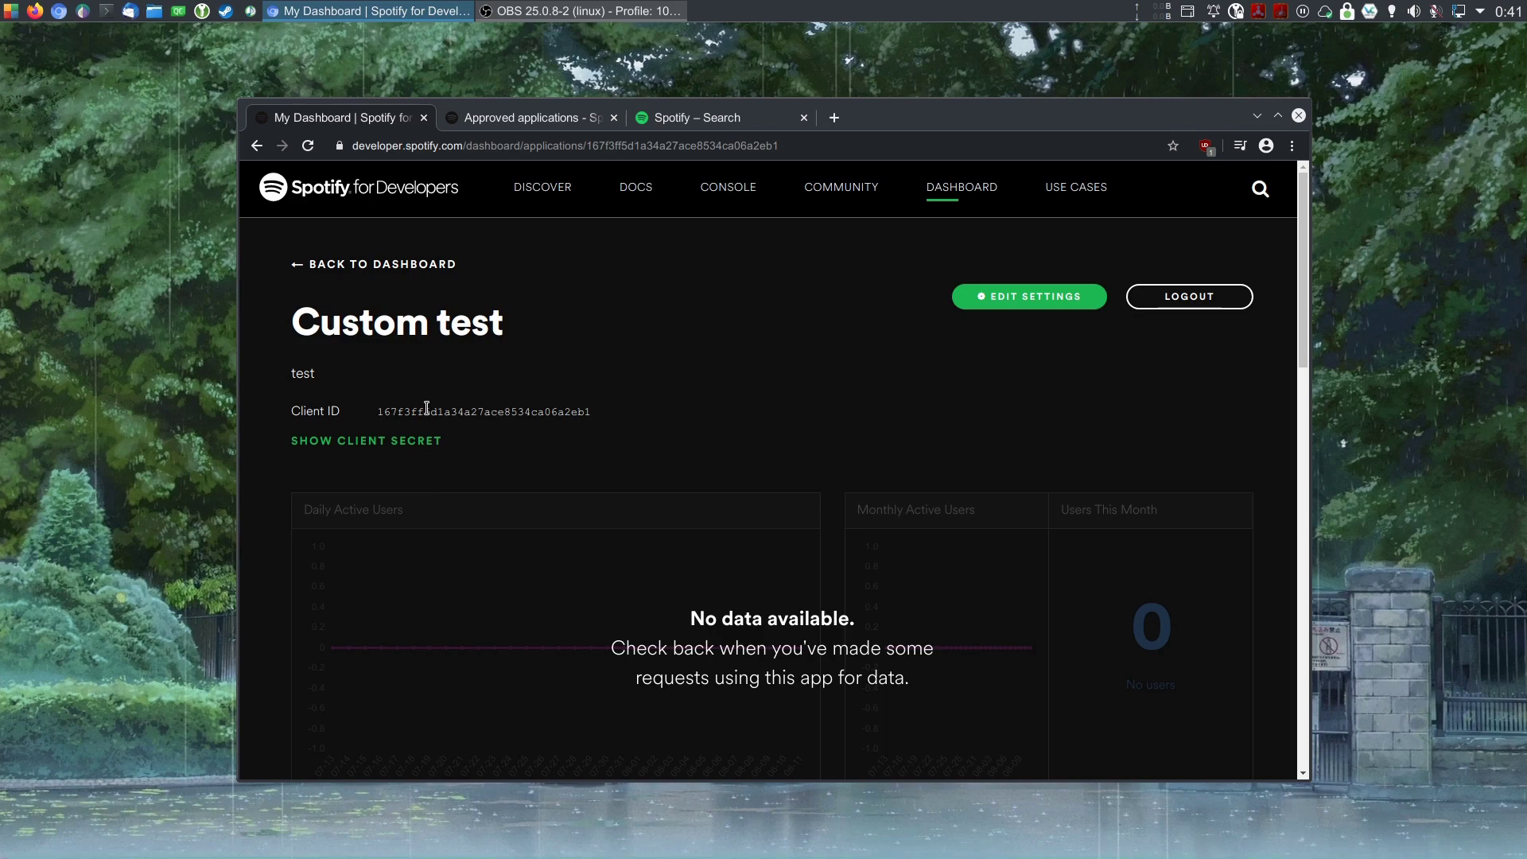
{"action": "double_click", "coordinate": [428, 411]}
{"action": "right_click", "coordinate": [428, 409]}
{"action": "left_click", "coordinate": [467, 421]}
{"action": "key", "text": "alt+Tab"}
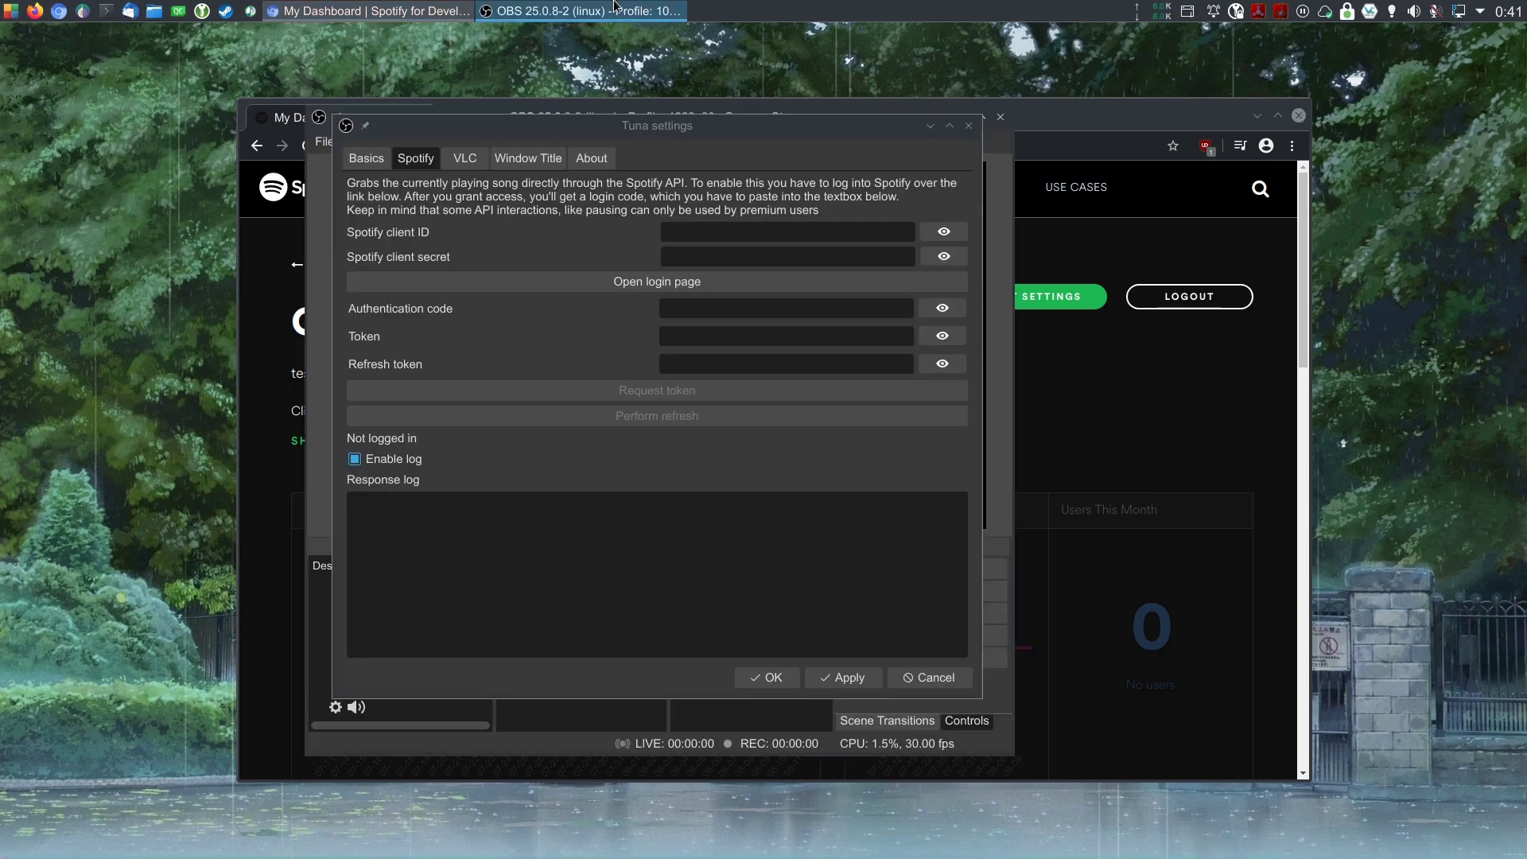
{"action": "right_click", "coordinate": [699, 231]}
{"action": "left_click", "coordinate": [756, 331]}
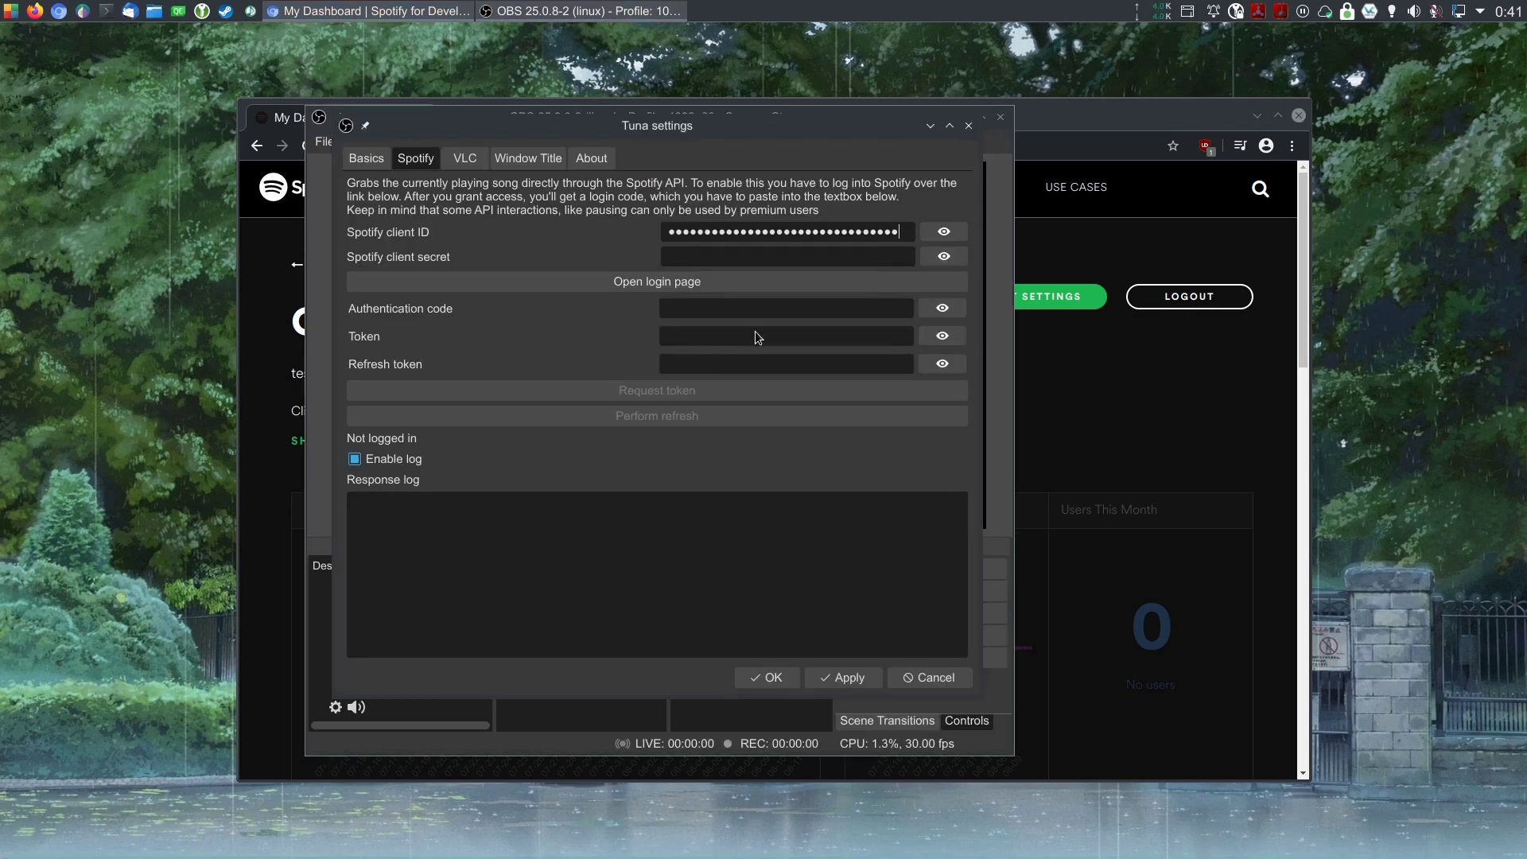
{"action": "left_click", "coordinate": [1124, 379]}
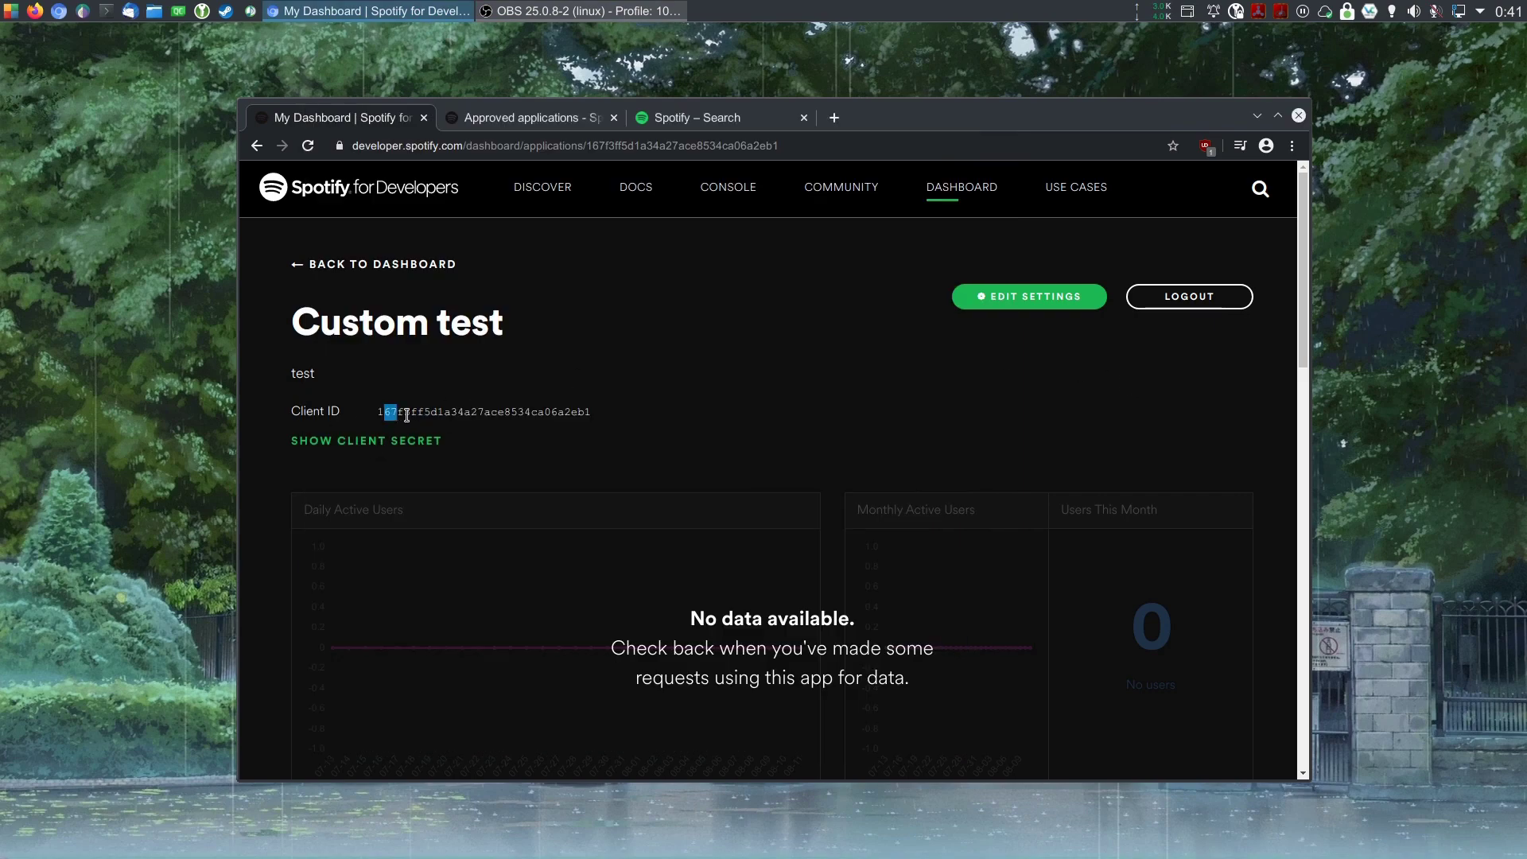
Show the Custom test app's client secret beside the client ID and copy it.
{"action": "left_click_drag", "start_coordinate": [407, 416], "coordinate": [593, 417]}
{"action": "left_click", "coordinate": [594, 415]}
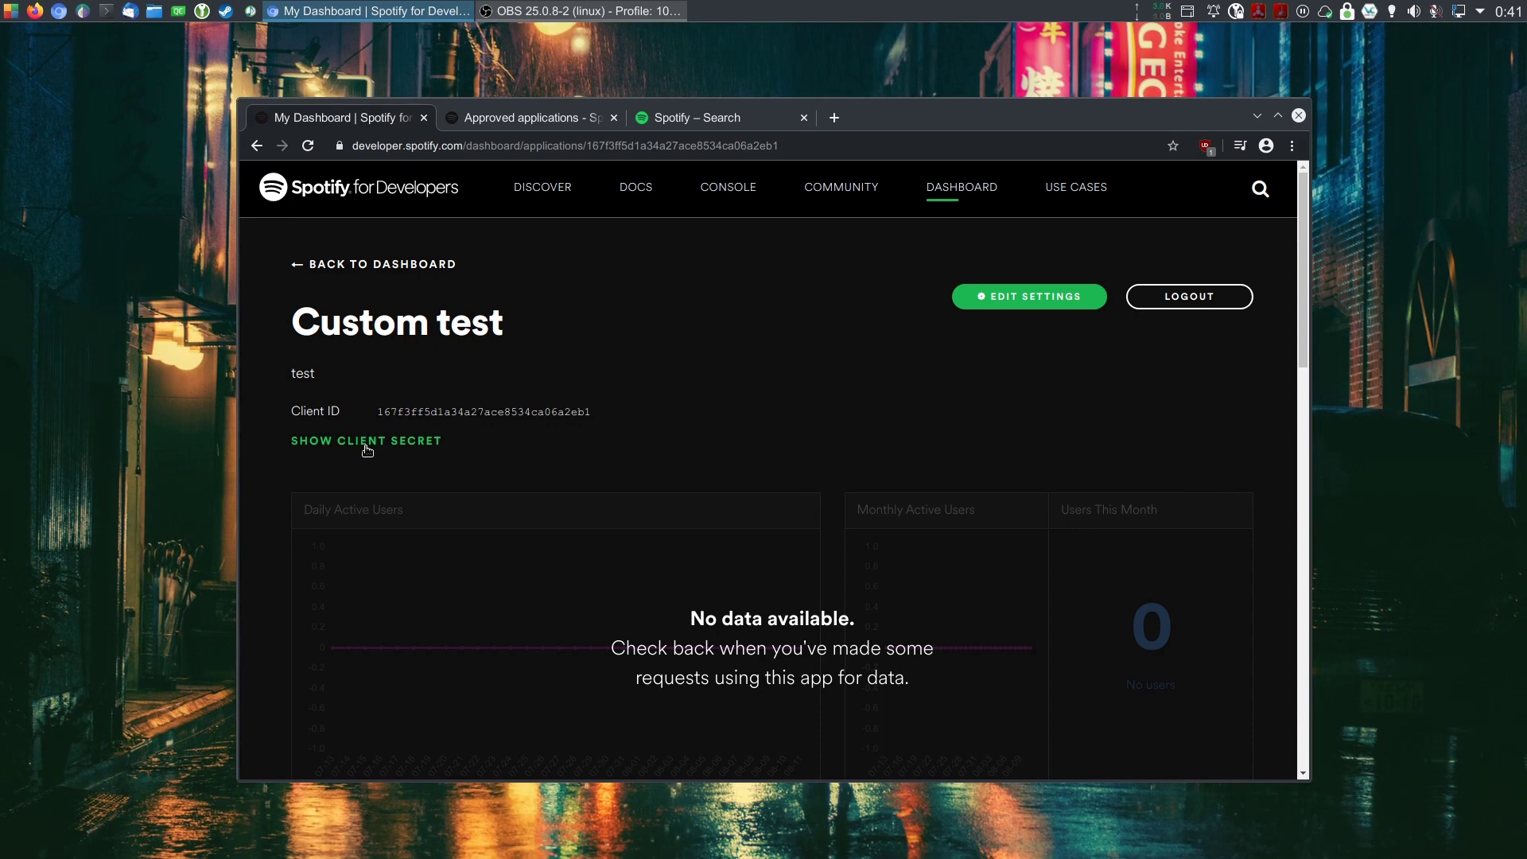
{"action": "left_click", "coordinate": [366, 442]}
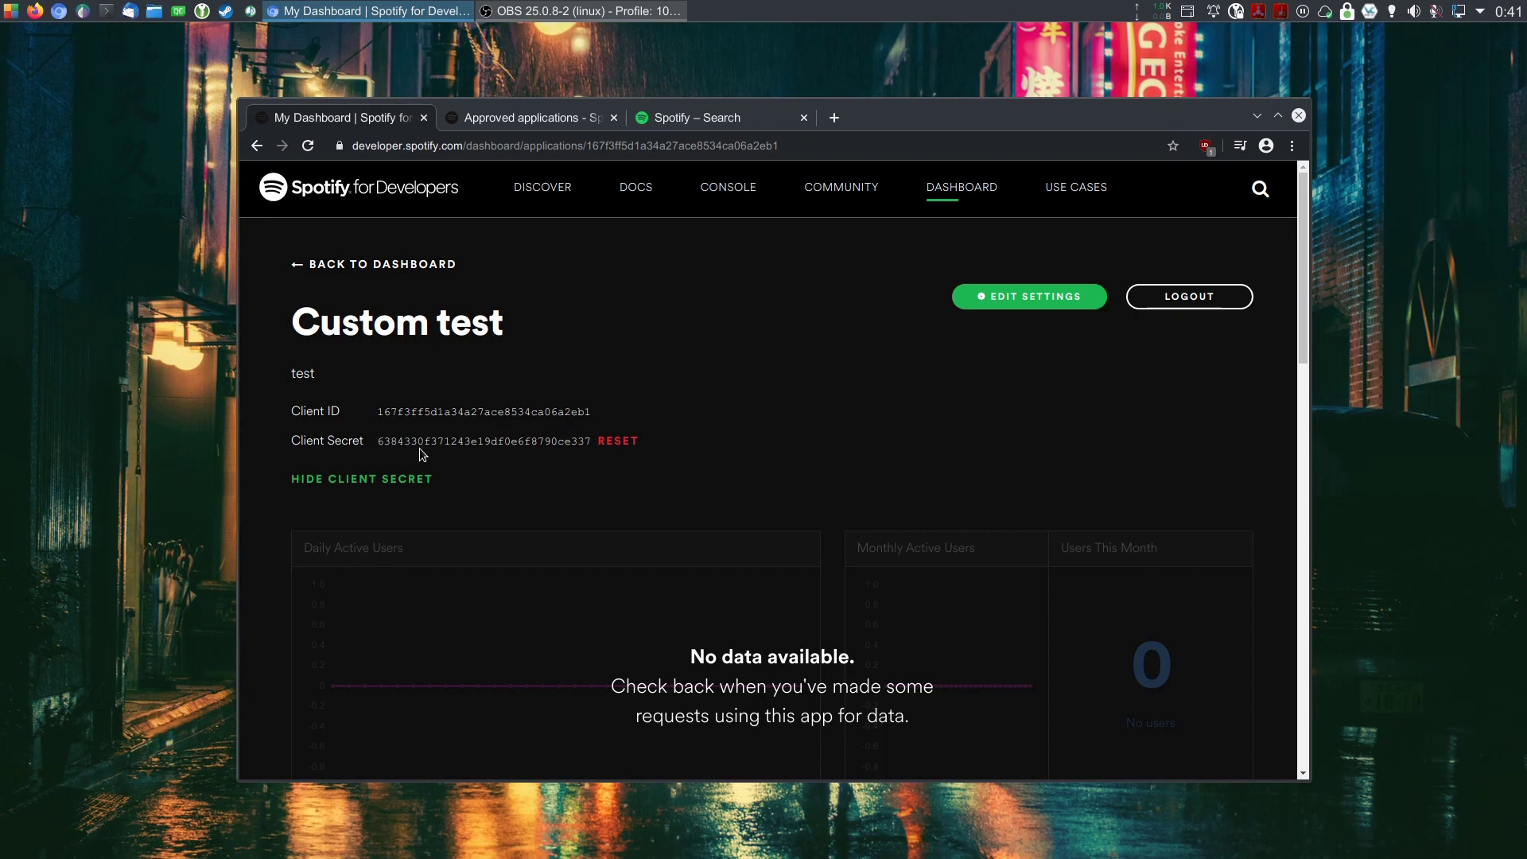
{"action": "double_click", "coordinate": [495, 450]}
{"action": "right_click", "coordinate": [454, 442]}
{"action": "left_click", "coordinate": [479, 447]}
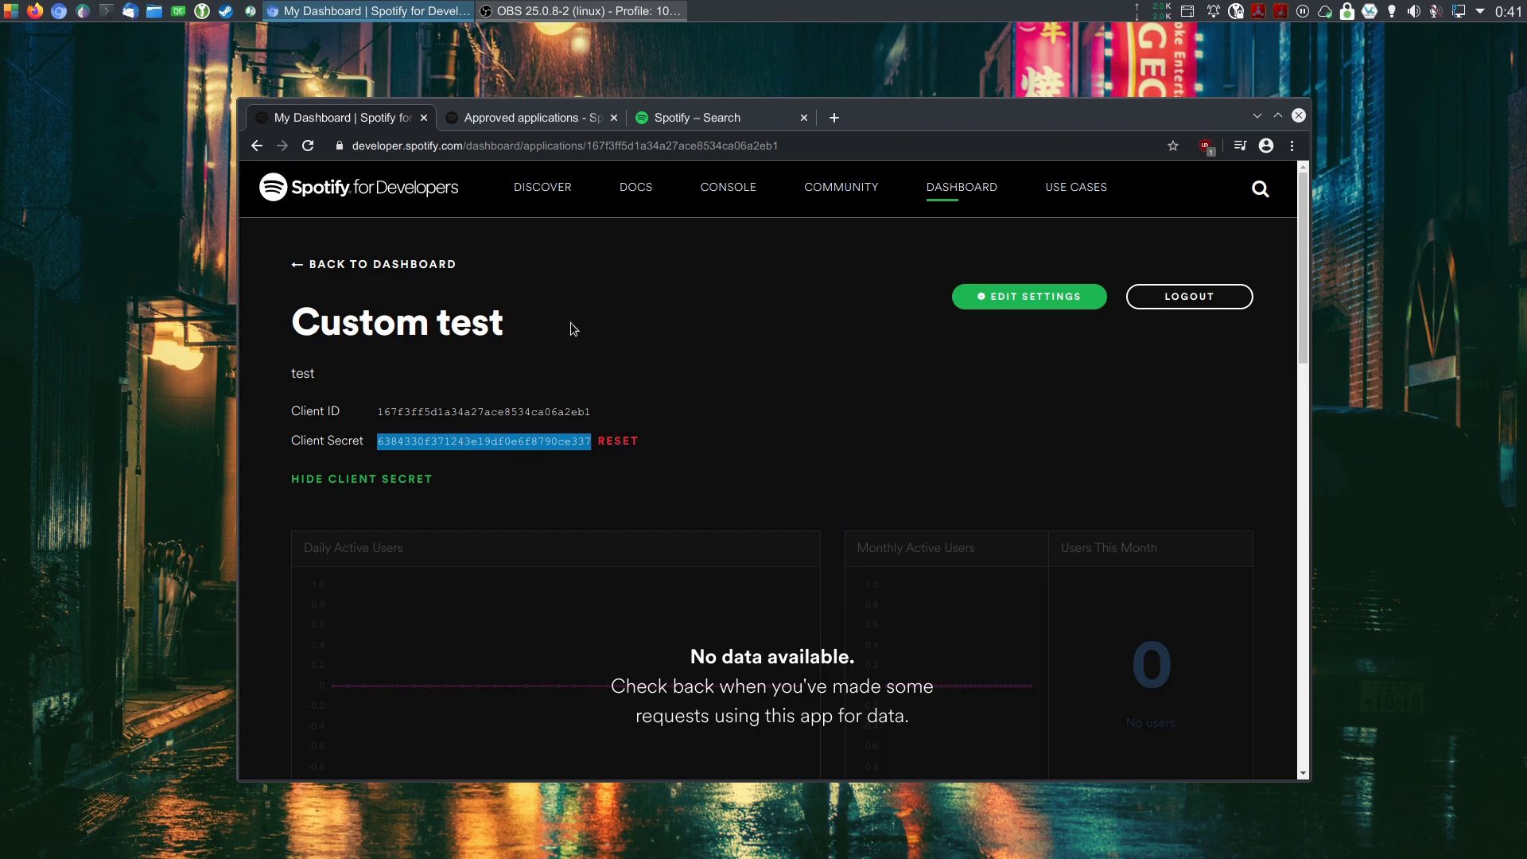
Paste the client secret into Tuna's Spotify client secret field.
{"action": "key", "text": "alt+Tab"}
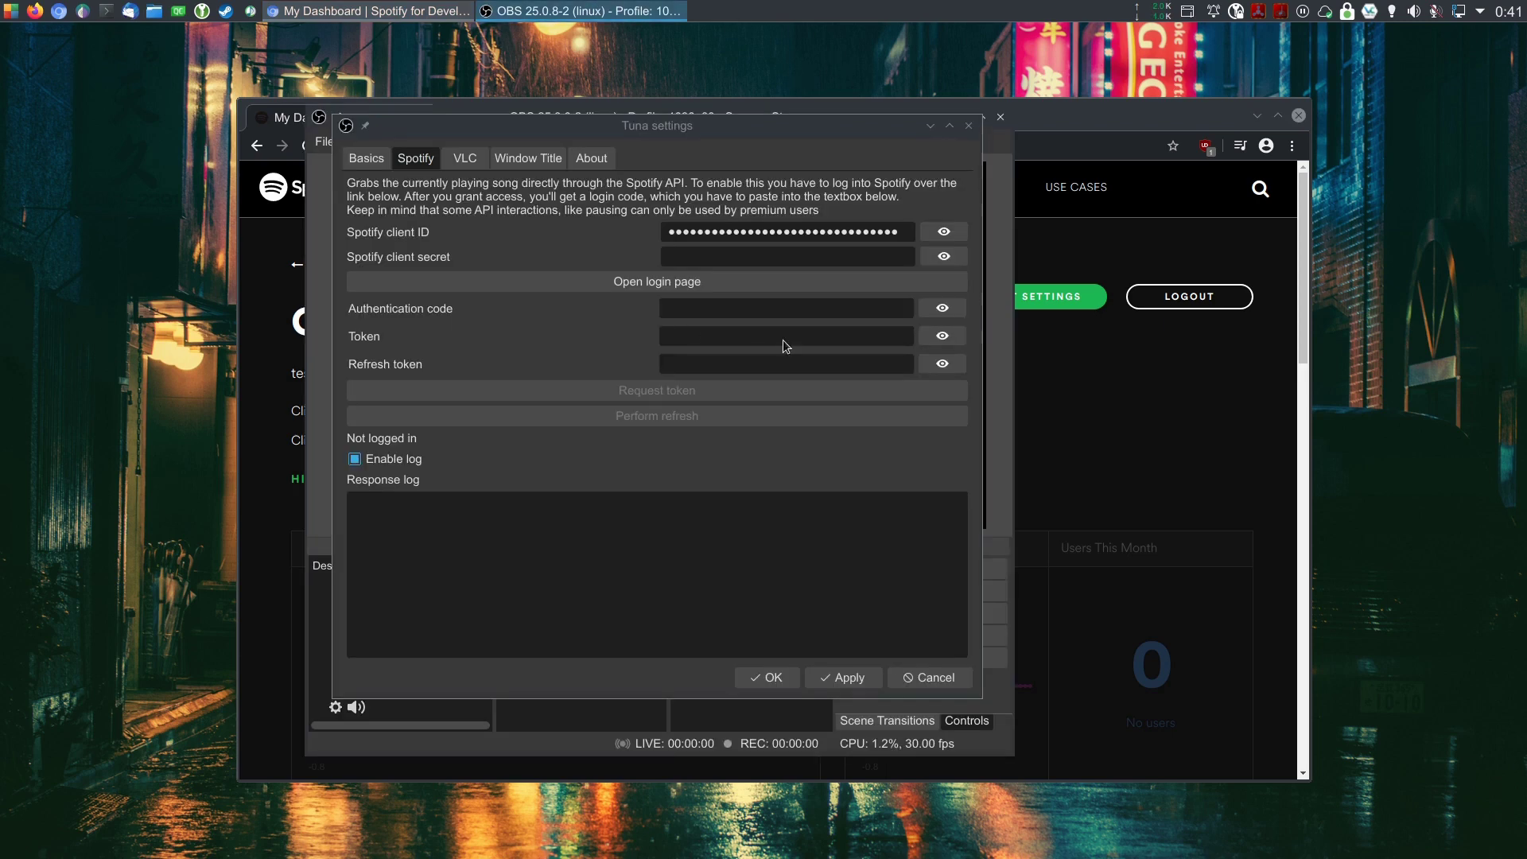
{"action": "left_click", "coordinate": [699, 253]}
{"action": "right_click", "coordinate": [698, 251]}
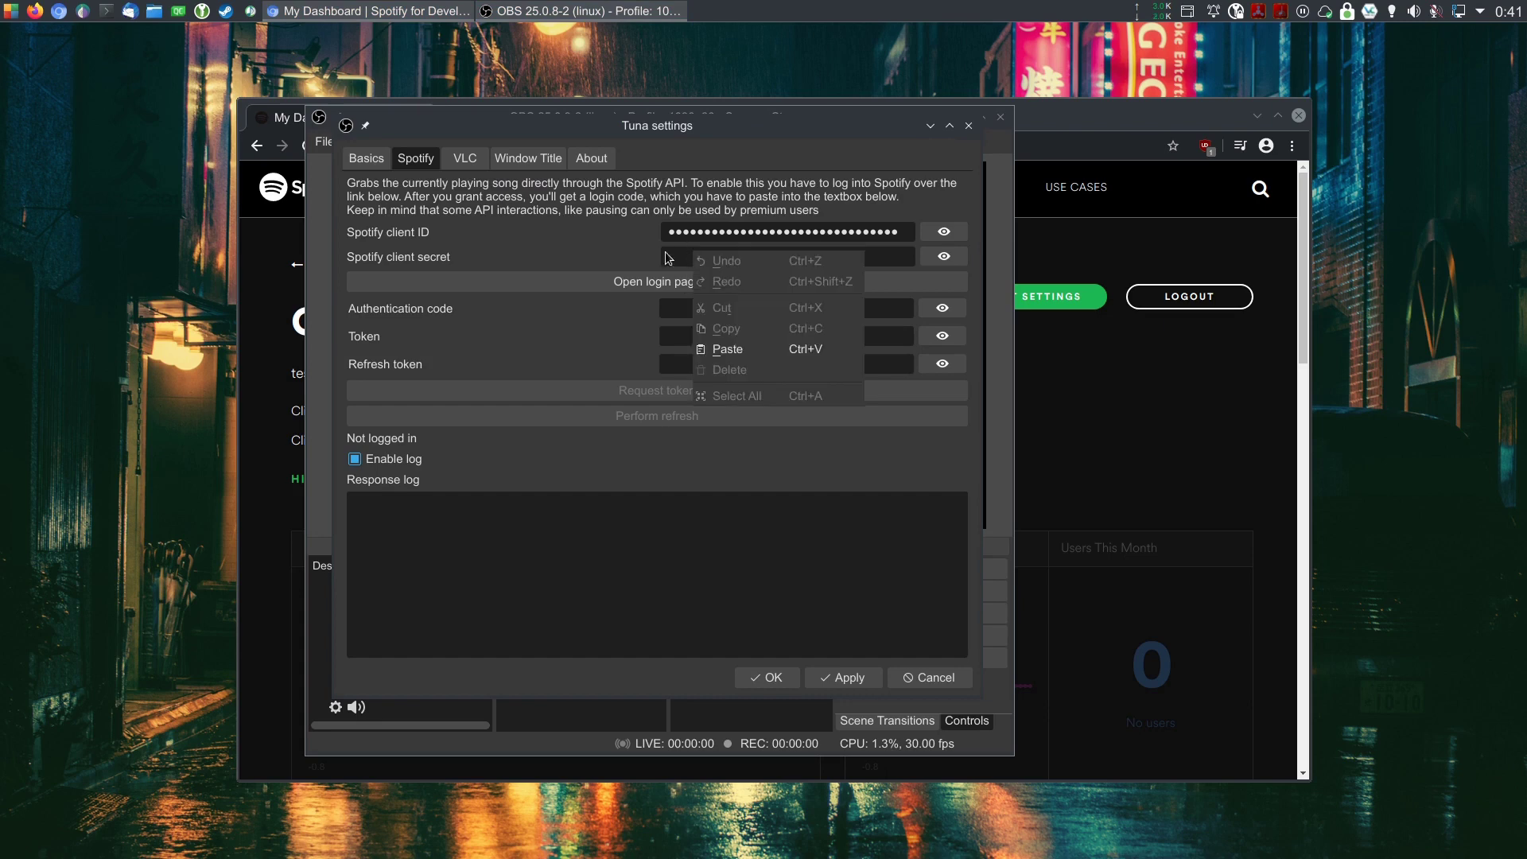
{"action": "left_click", "coordinate": [715, 350]}
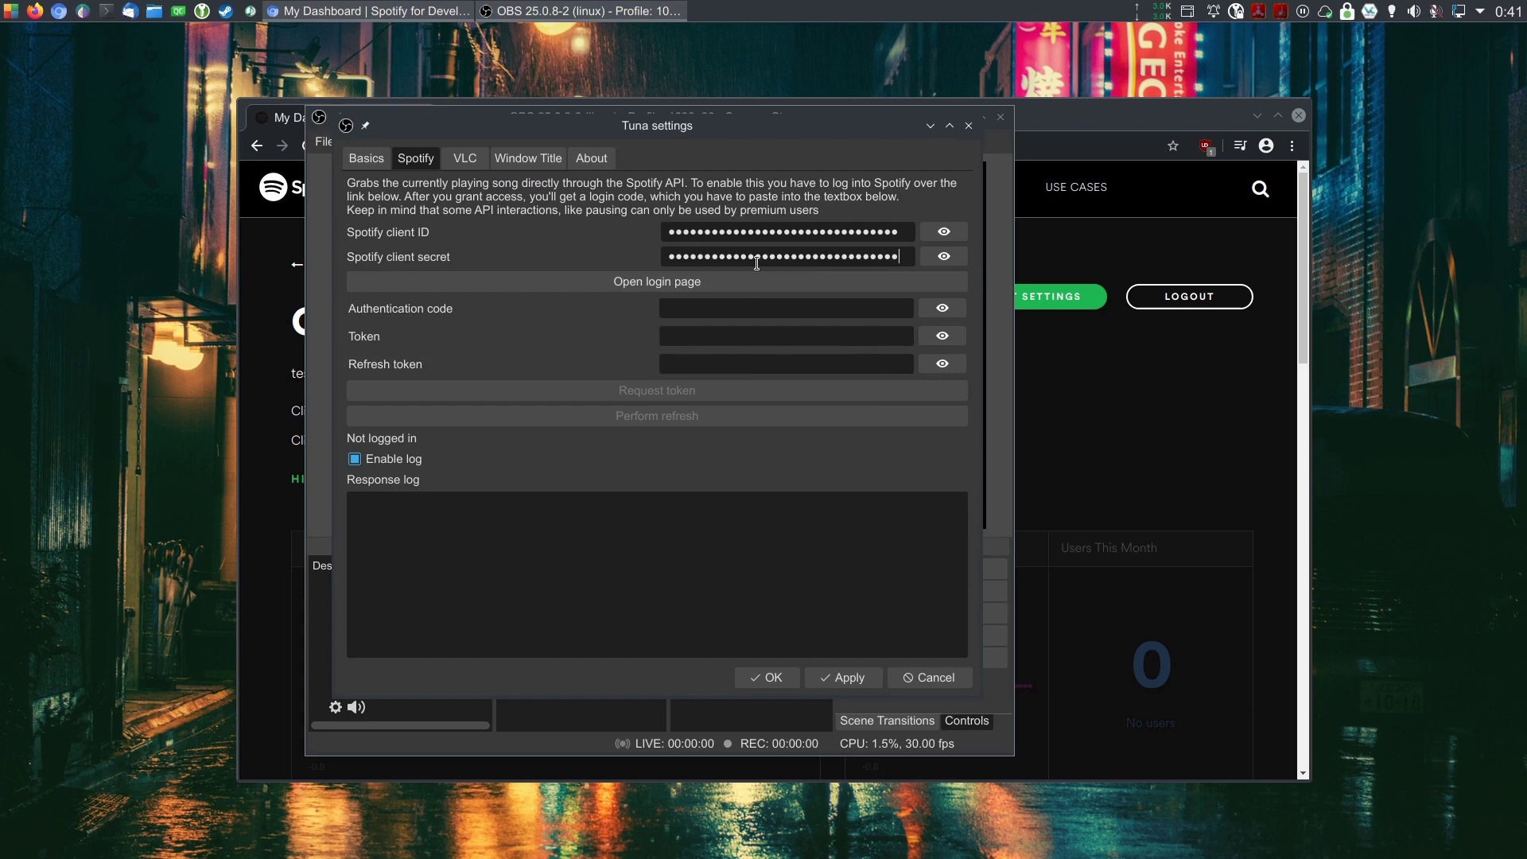
Open the Spotify login page from Tuna and acknowledge the Info message.
{"action": "left_click", "coordinate": [513, 287]}
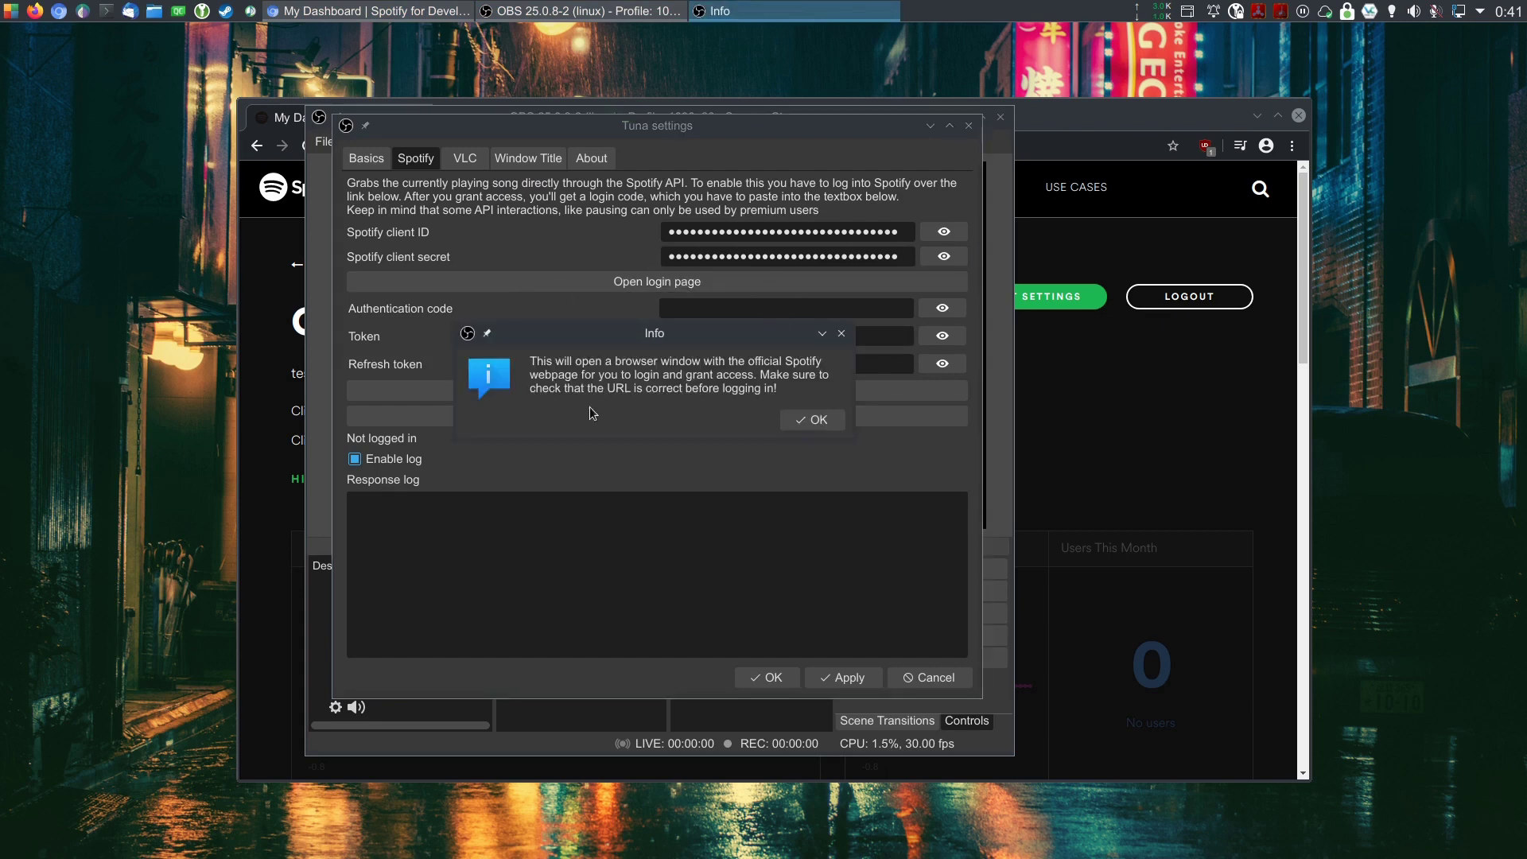
{"action": "left_click_drag", "start_coordinate": [649, 356], "coordinate": [818, 406]}
{"action": "left_click", "coordinate": [672, 424]}
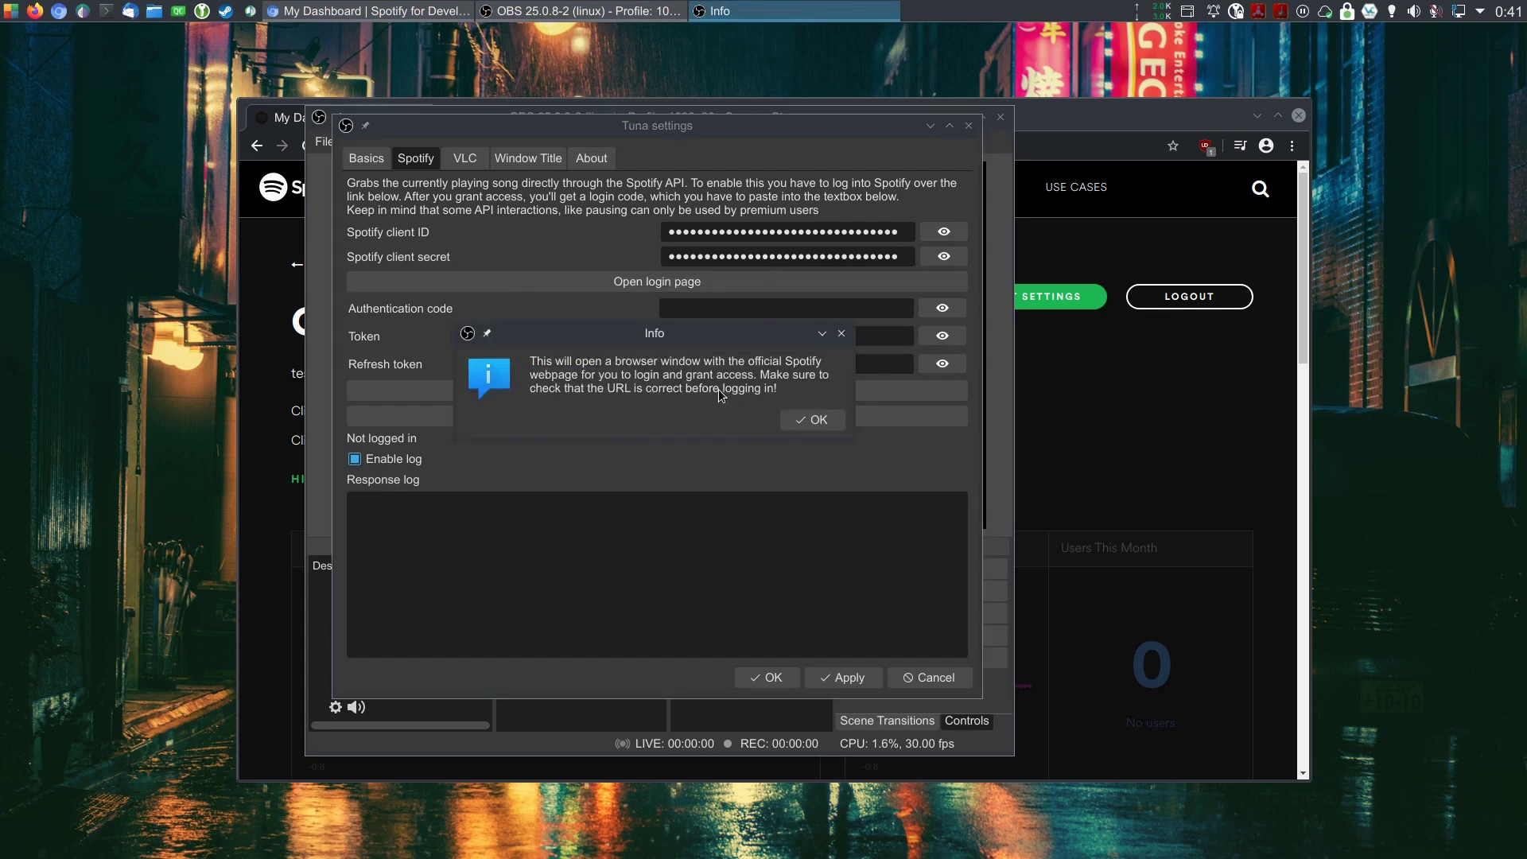
{"action": "left_click", "coordinate": [821, 422]}
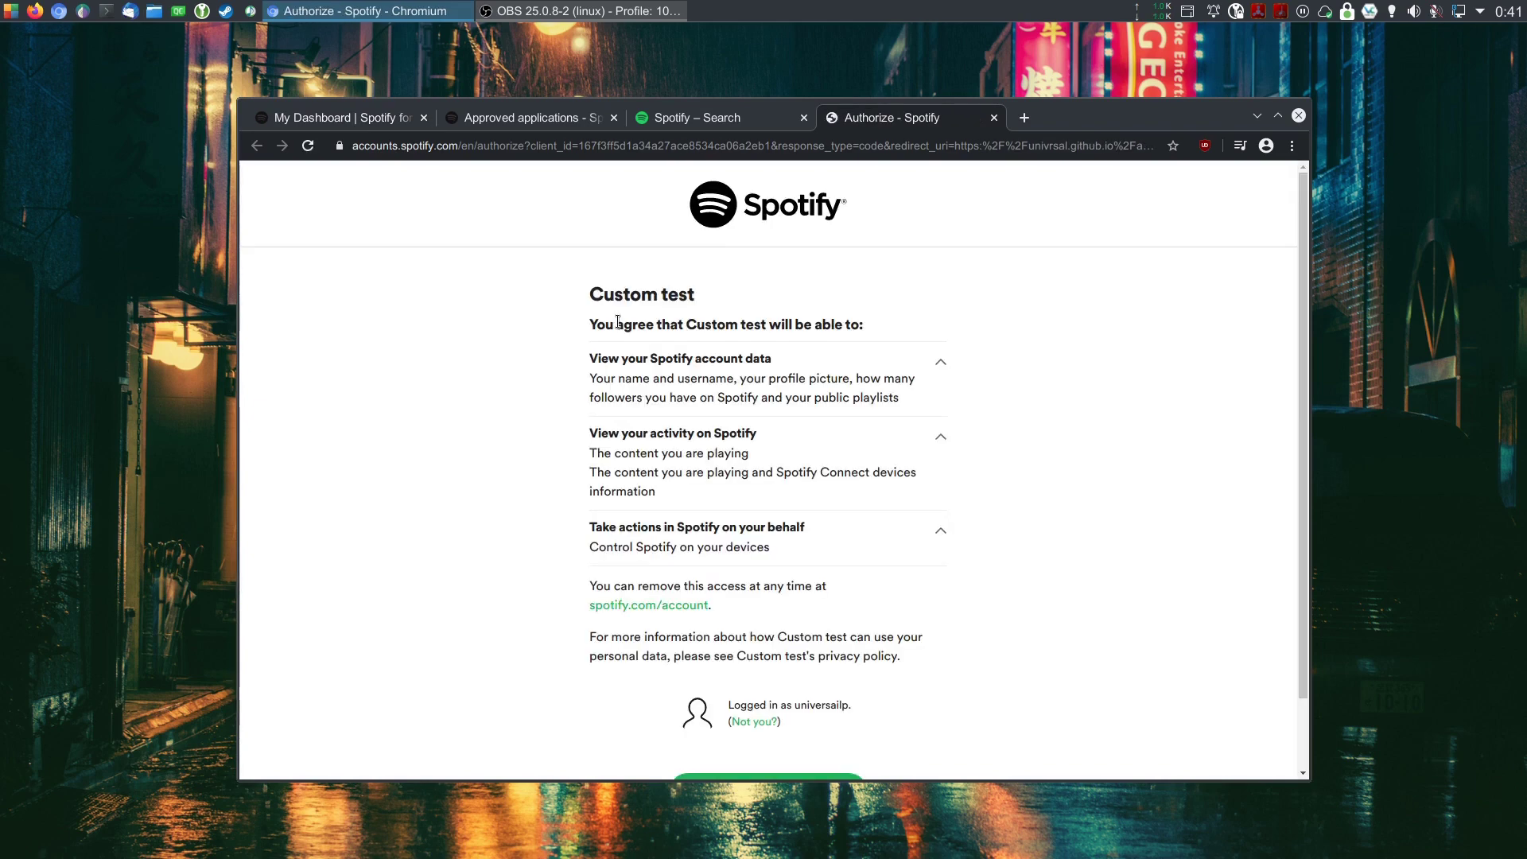
Review the listening-activity and device-control permissions, then agree to grant Custom test access.
{"action": "scroll", "coordinate": [450, 316], "scroll_direction": "down", "scroll_amount": 2}
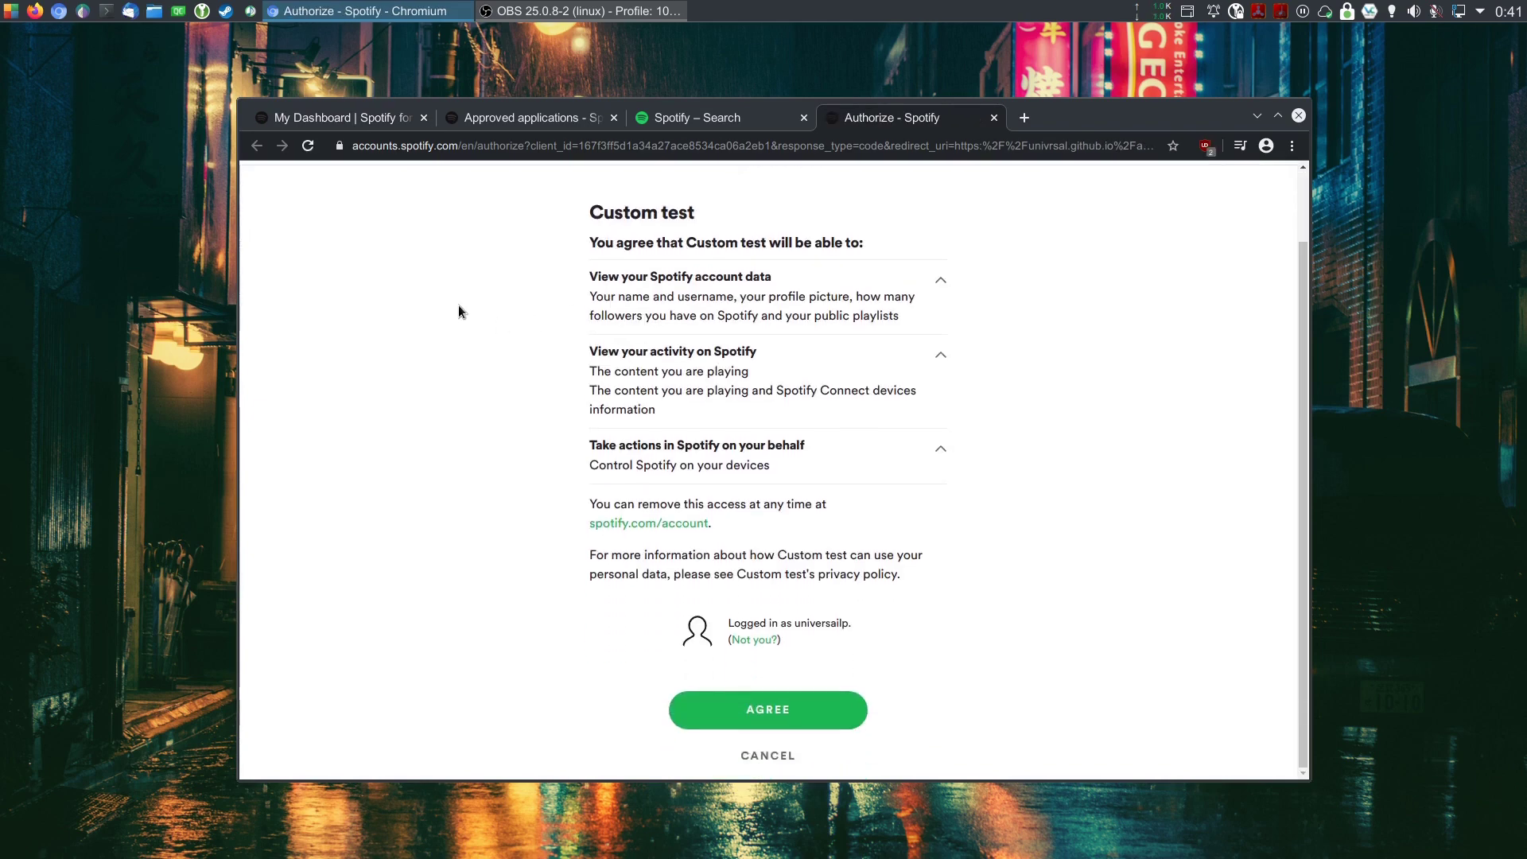
{"action": "scroll", "coordinate": [458, 304], "scroll_direction": "up", "scroll_amount": 2}
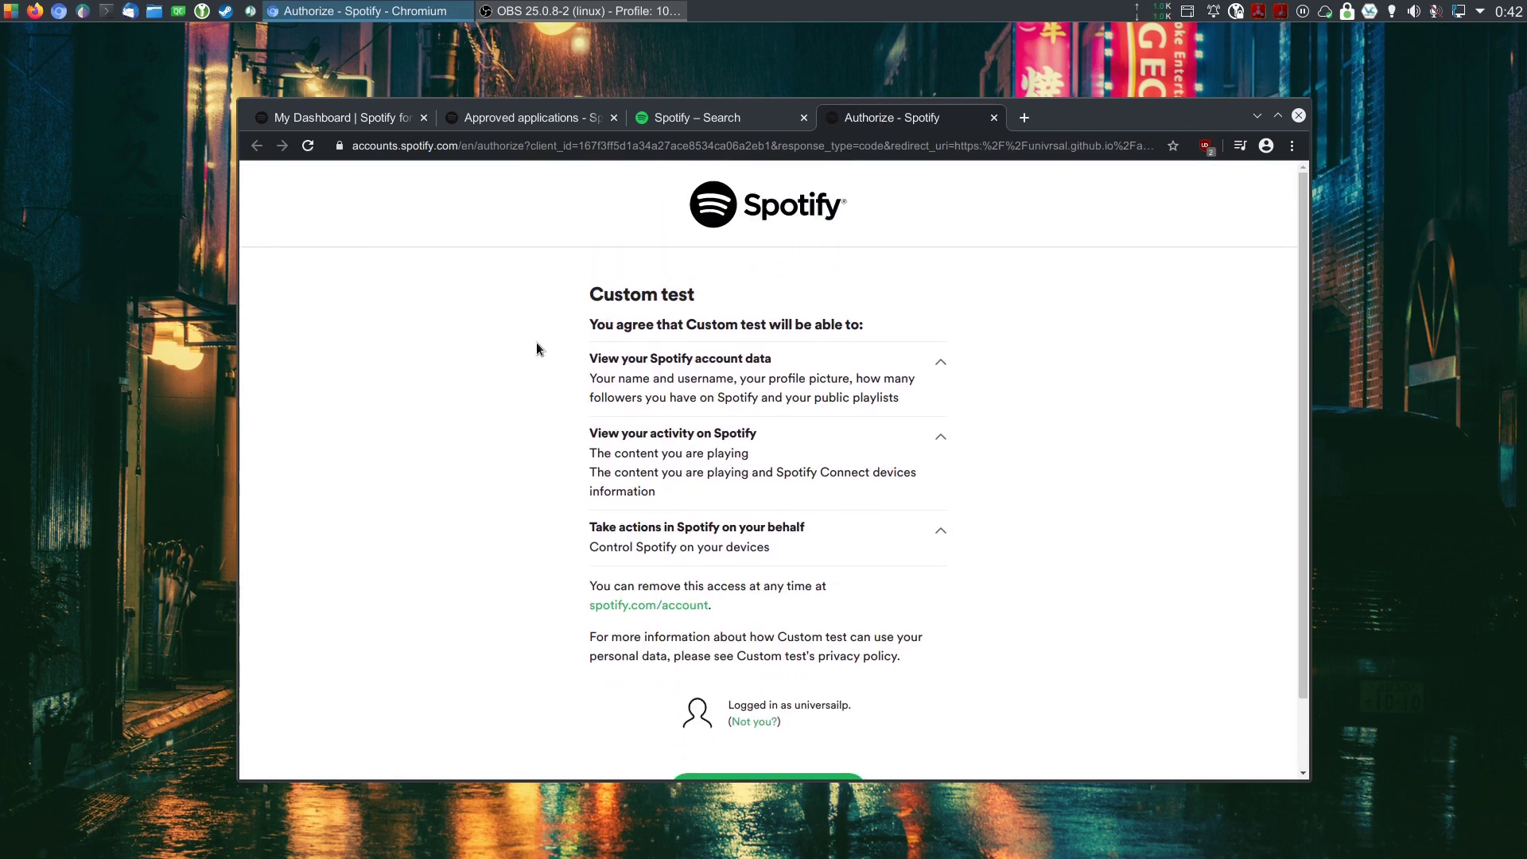
{"action": "scroll", "coordinate": [599, 322], "scroll_direction": "down", "scroll_amount": 2}
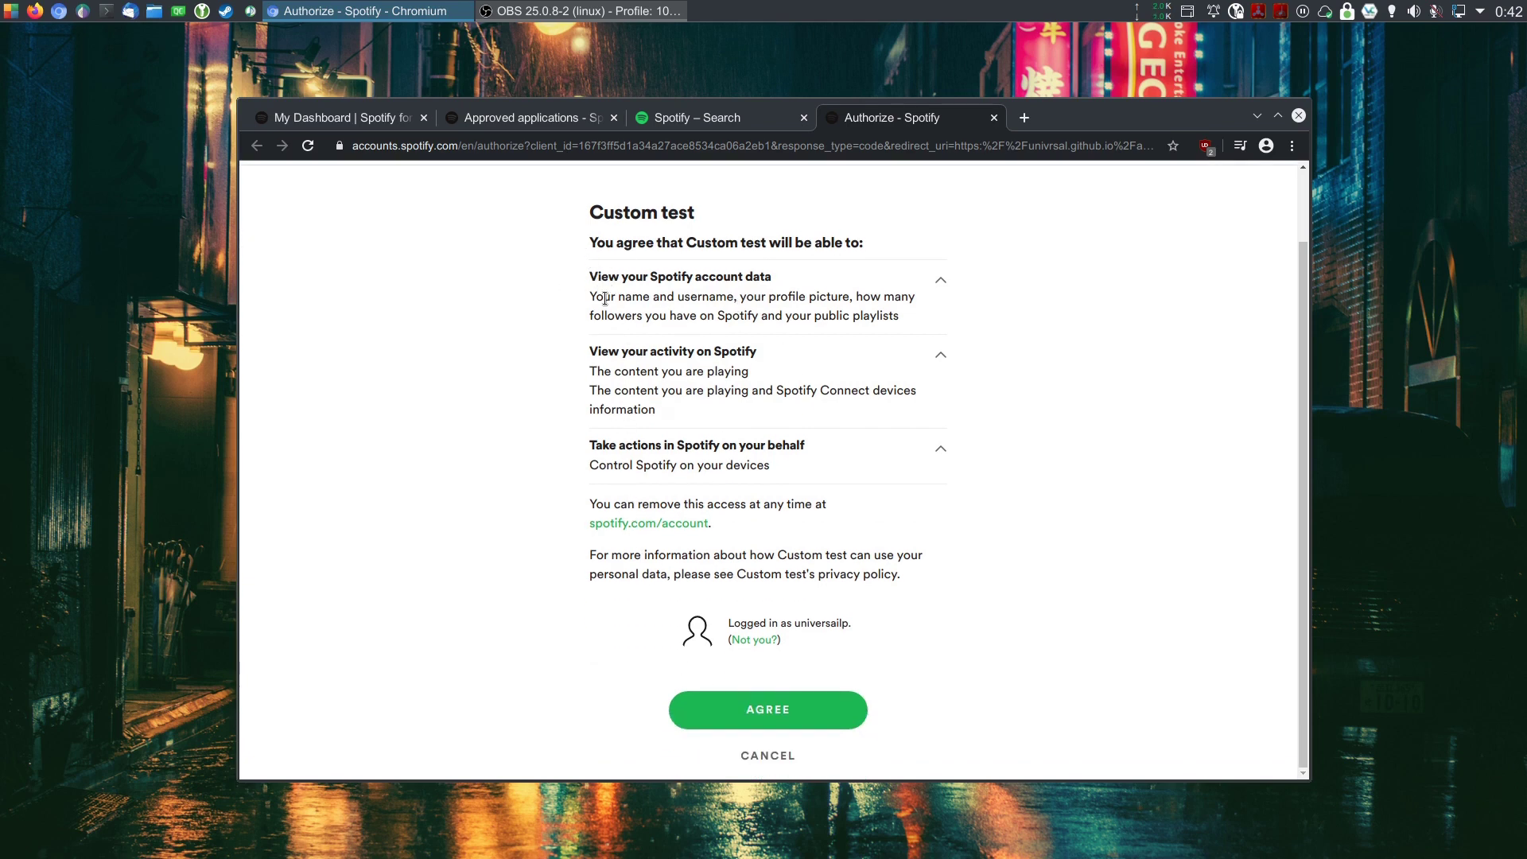
{"action": "left_click_drag", "start_coordinate": [604, 299], "coordinate": [913, 324]}
{"action": "left_click", "coordinate": [993, 340]}
{"action": "left_click_drag", "start_coordinate": [594, 368], "coordinate": [713, 414]}
{"action": "left_click_drag", "start_coordinate": [598, 468], "coordinate": [770, 467]}
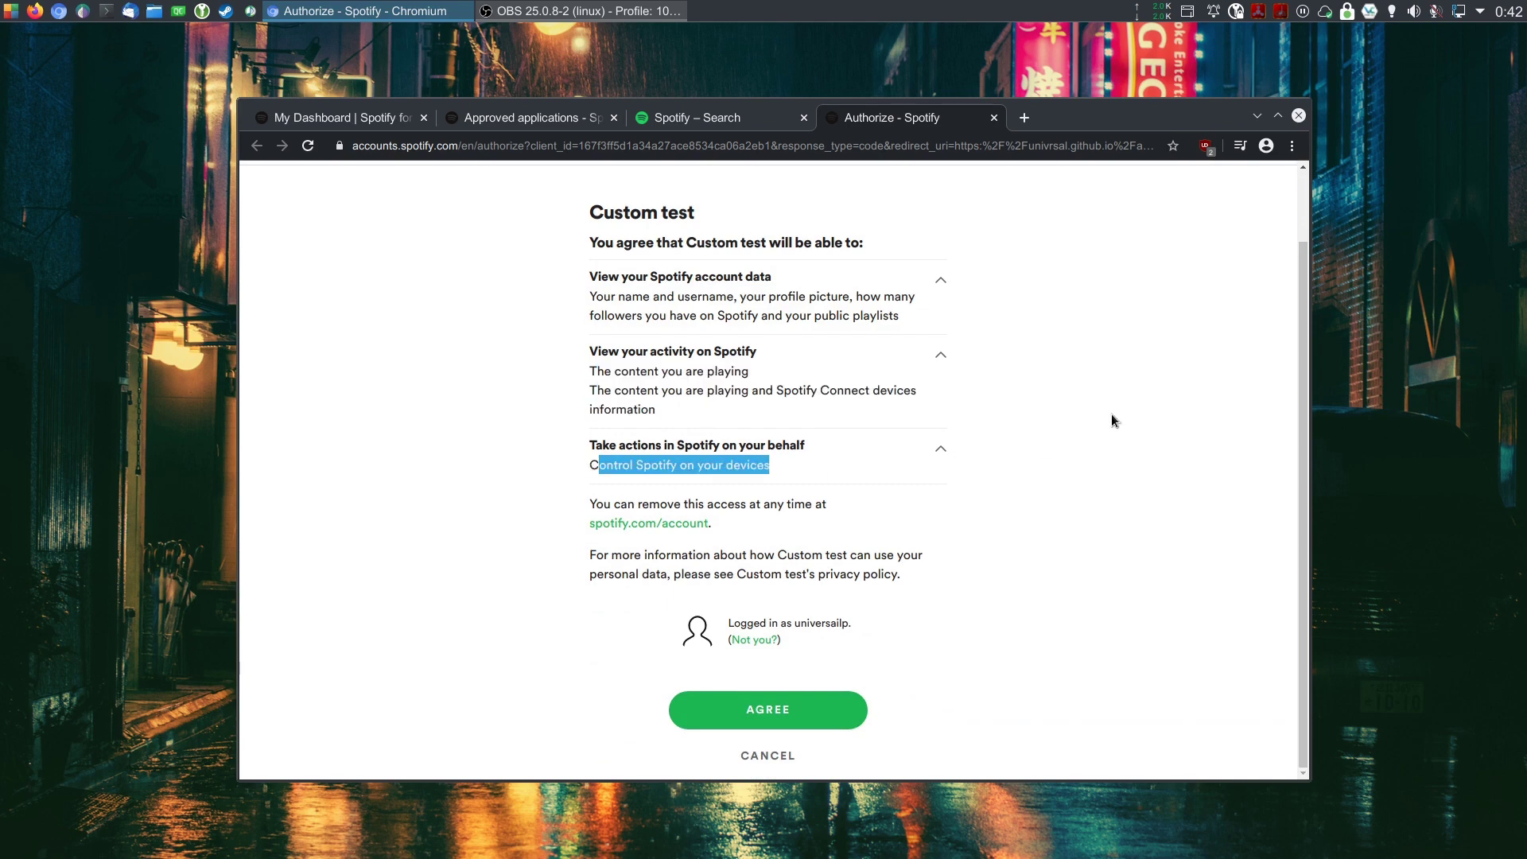
{"action": "left_click", "coordinate": [731, 704]}
Copy the authentication code from the Success page.
{"action": "triple_click", "coordinate": [836, 411]}
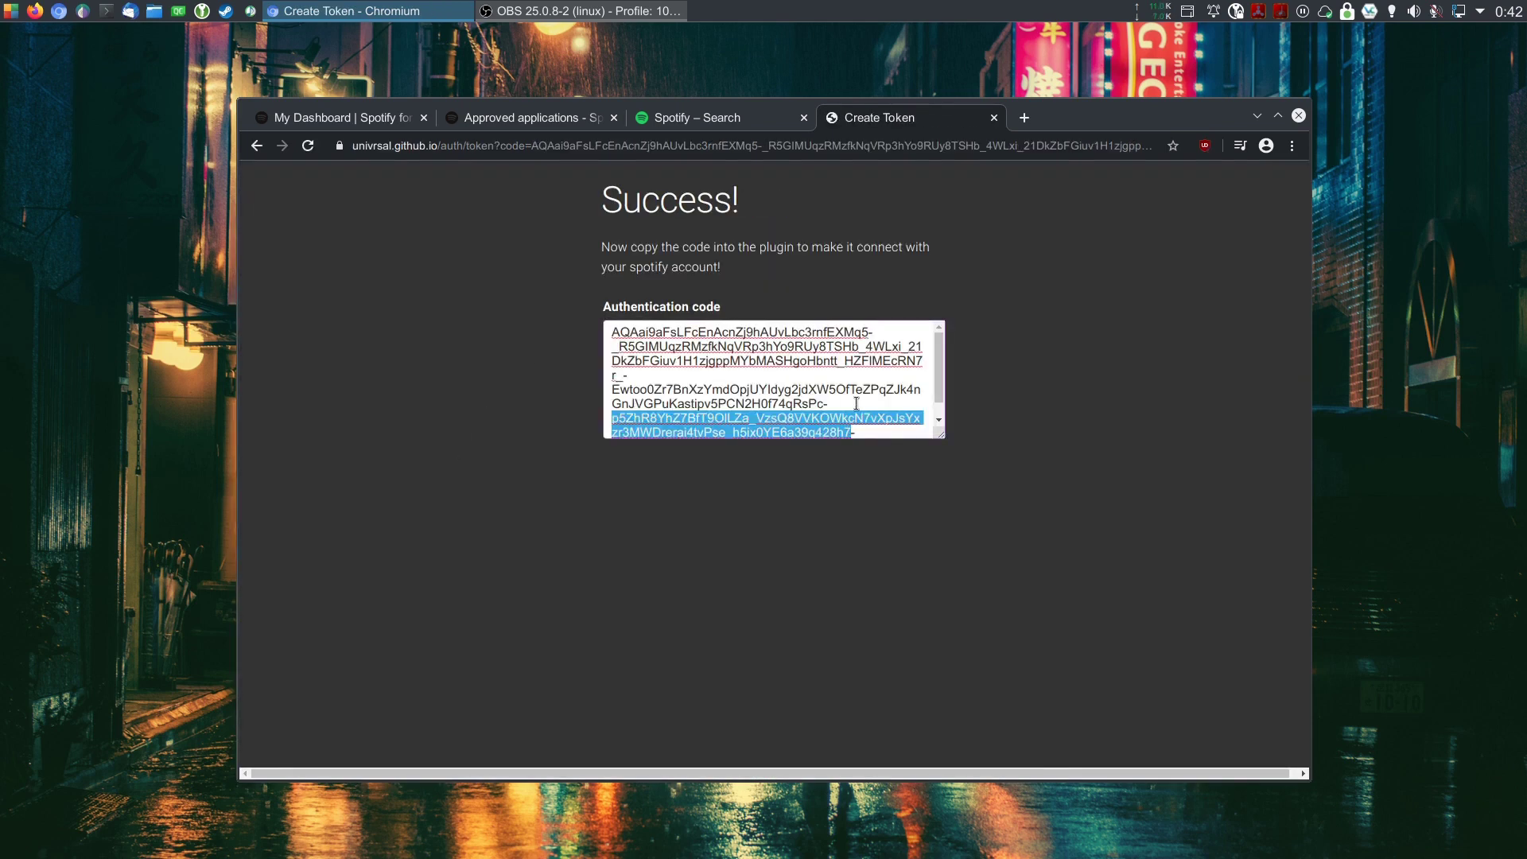
{"action": "right_click", "coordinate": [716, 369]}
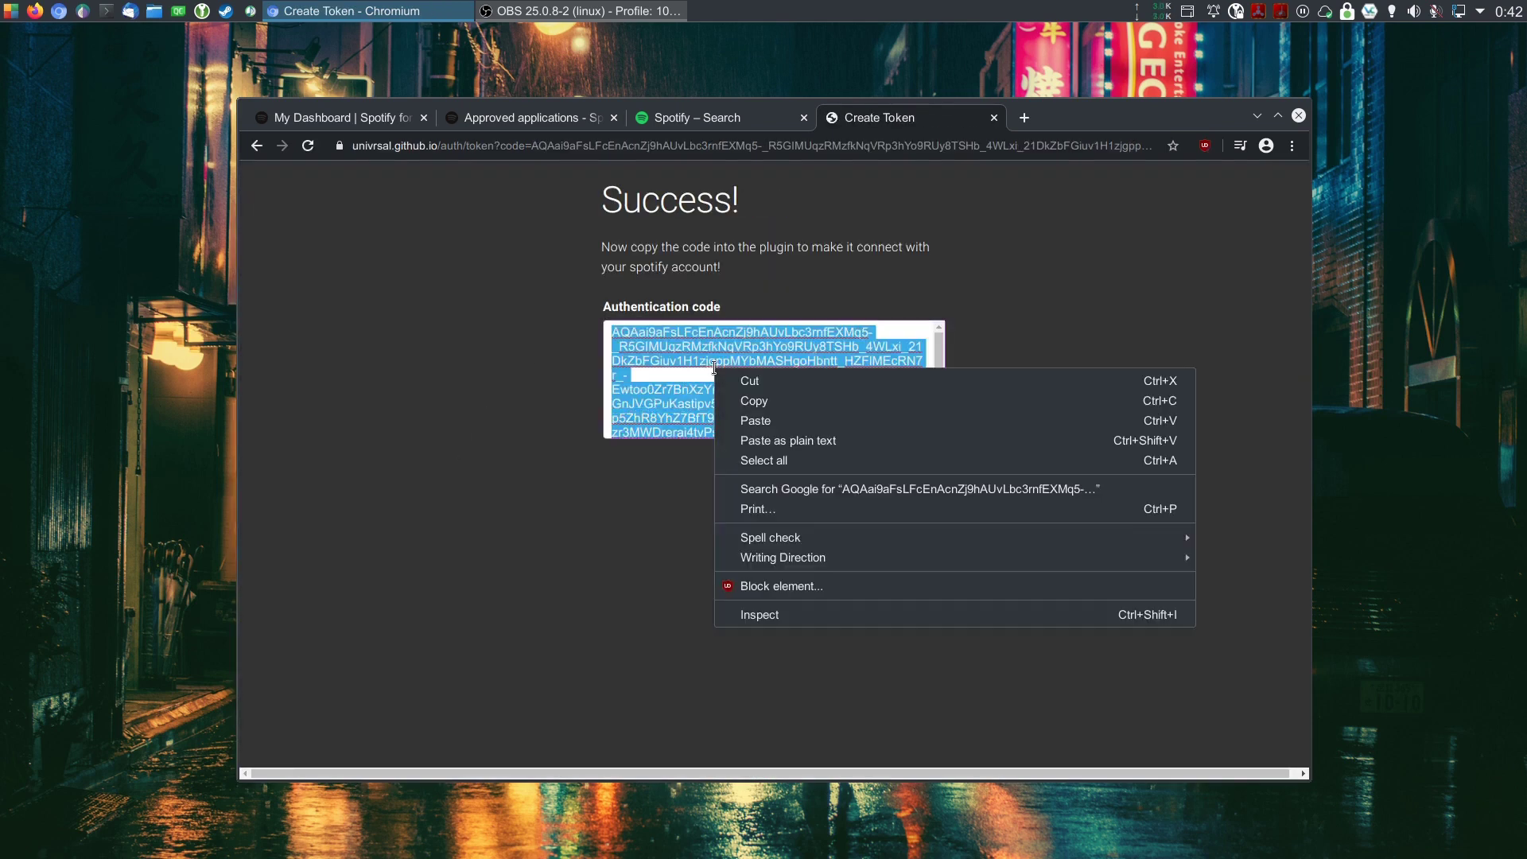
{"action": "left_click", "coordinate": [759, 405]}
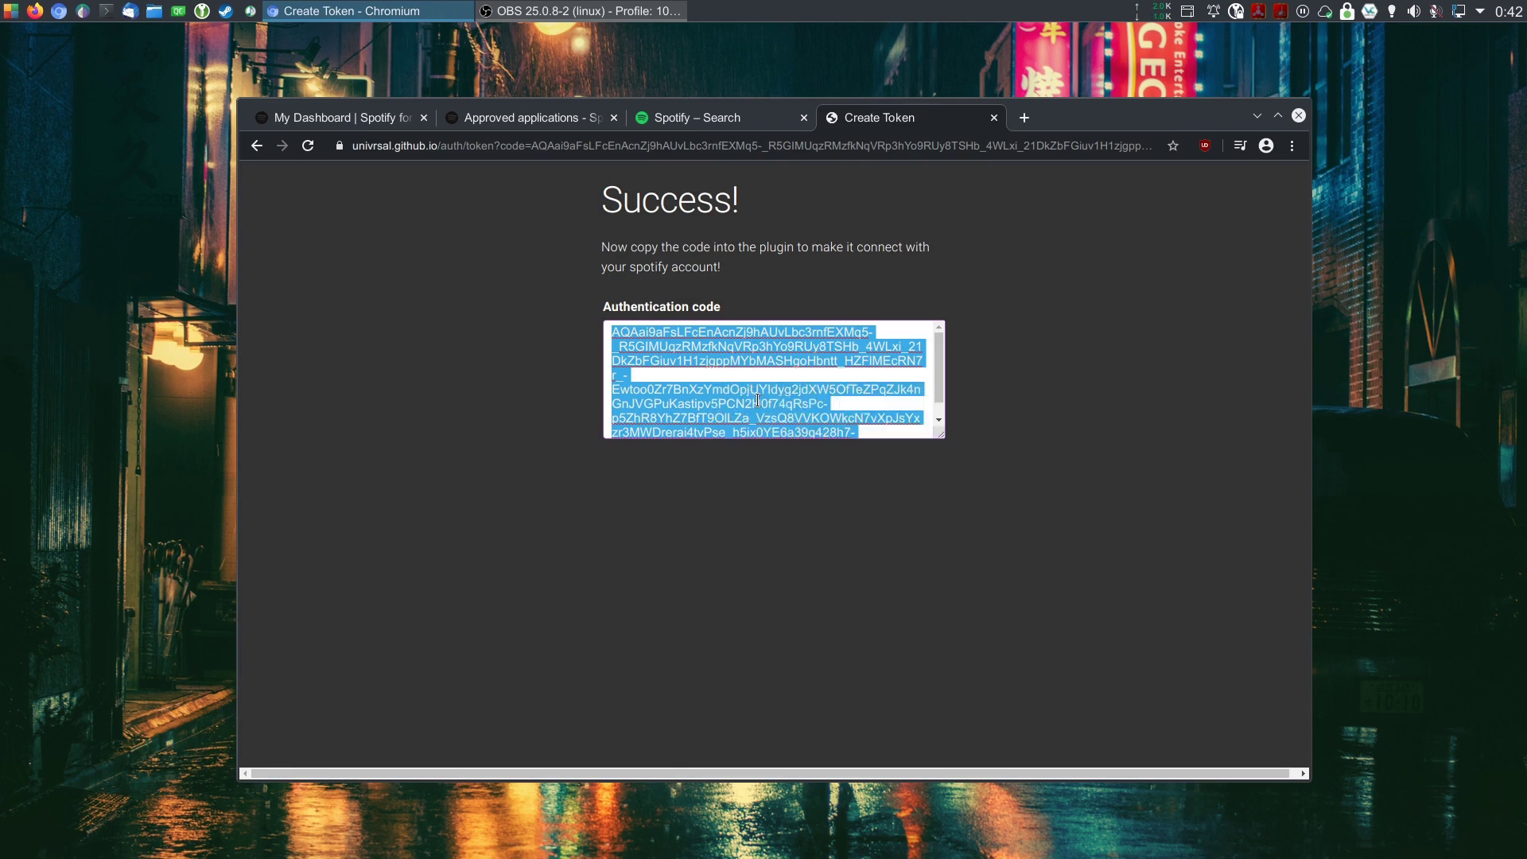
{"action": "left_click", "coordinate": [748, 390]}
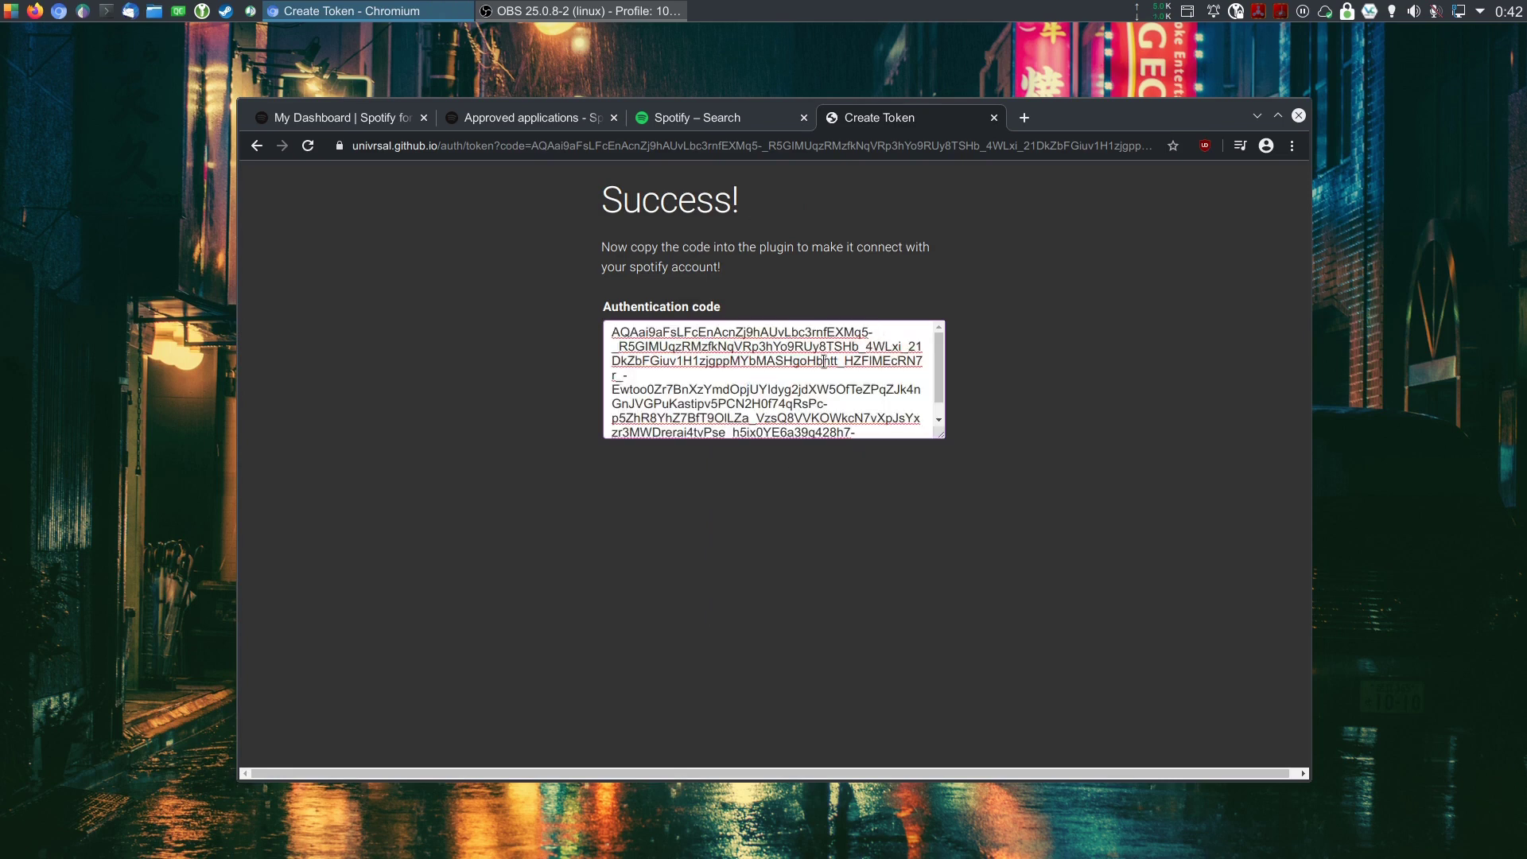
Paste the auth code into Tuna, request the token, start Tuna on Basics and confirm with OK.
{"action": "left_click", "coordinate": [607, 11]}
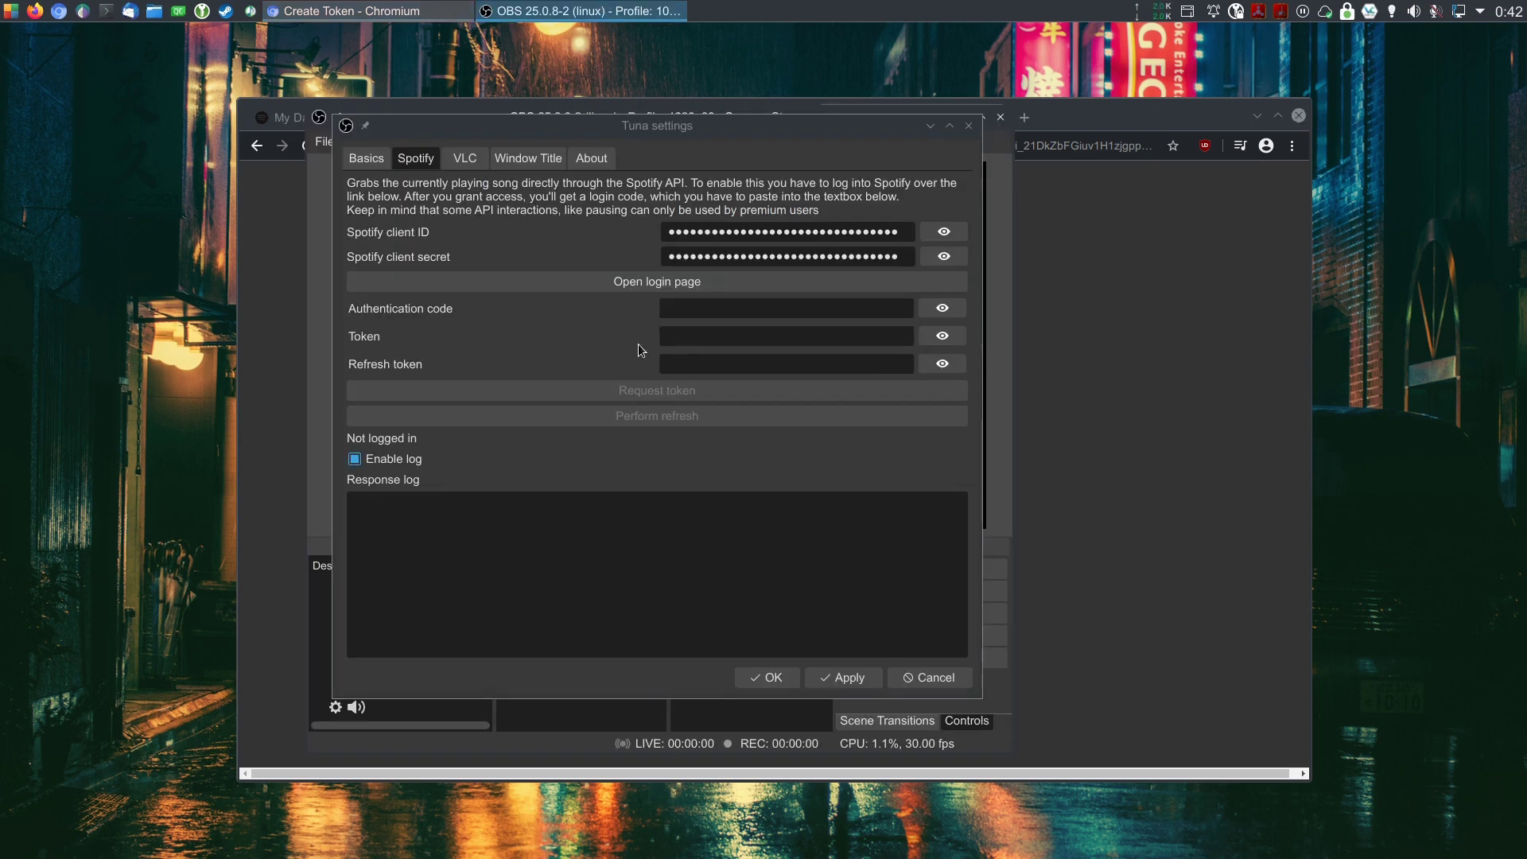
{"action": "right_click", "coordinate": [706, 312]}
{"action": "left_click", "coordinate": [755, 408]}
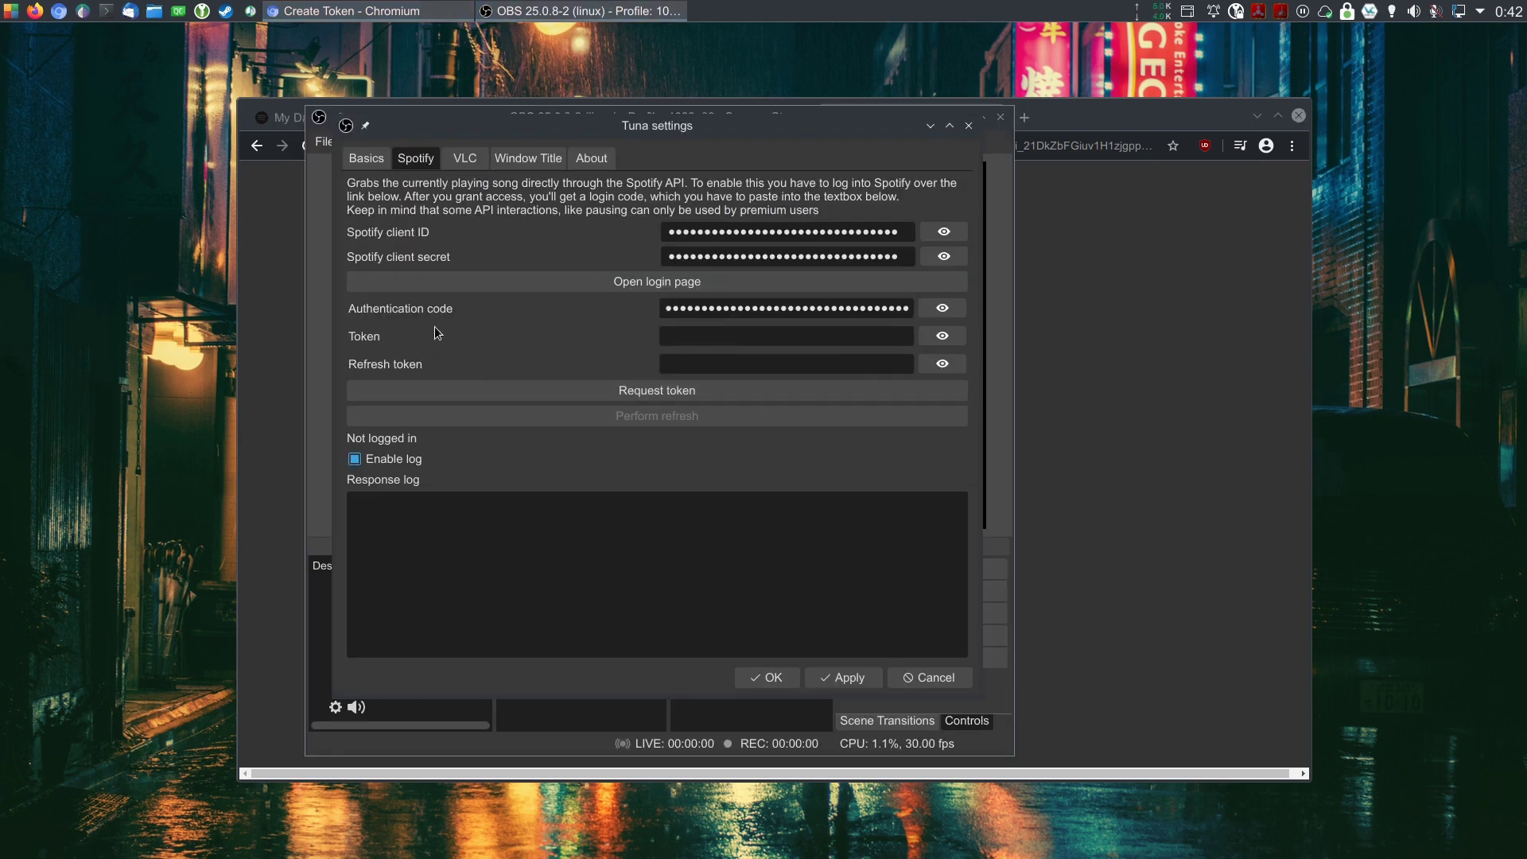
{"action": "left_click", "coordinate": [538, 389]}
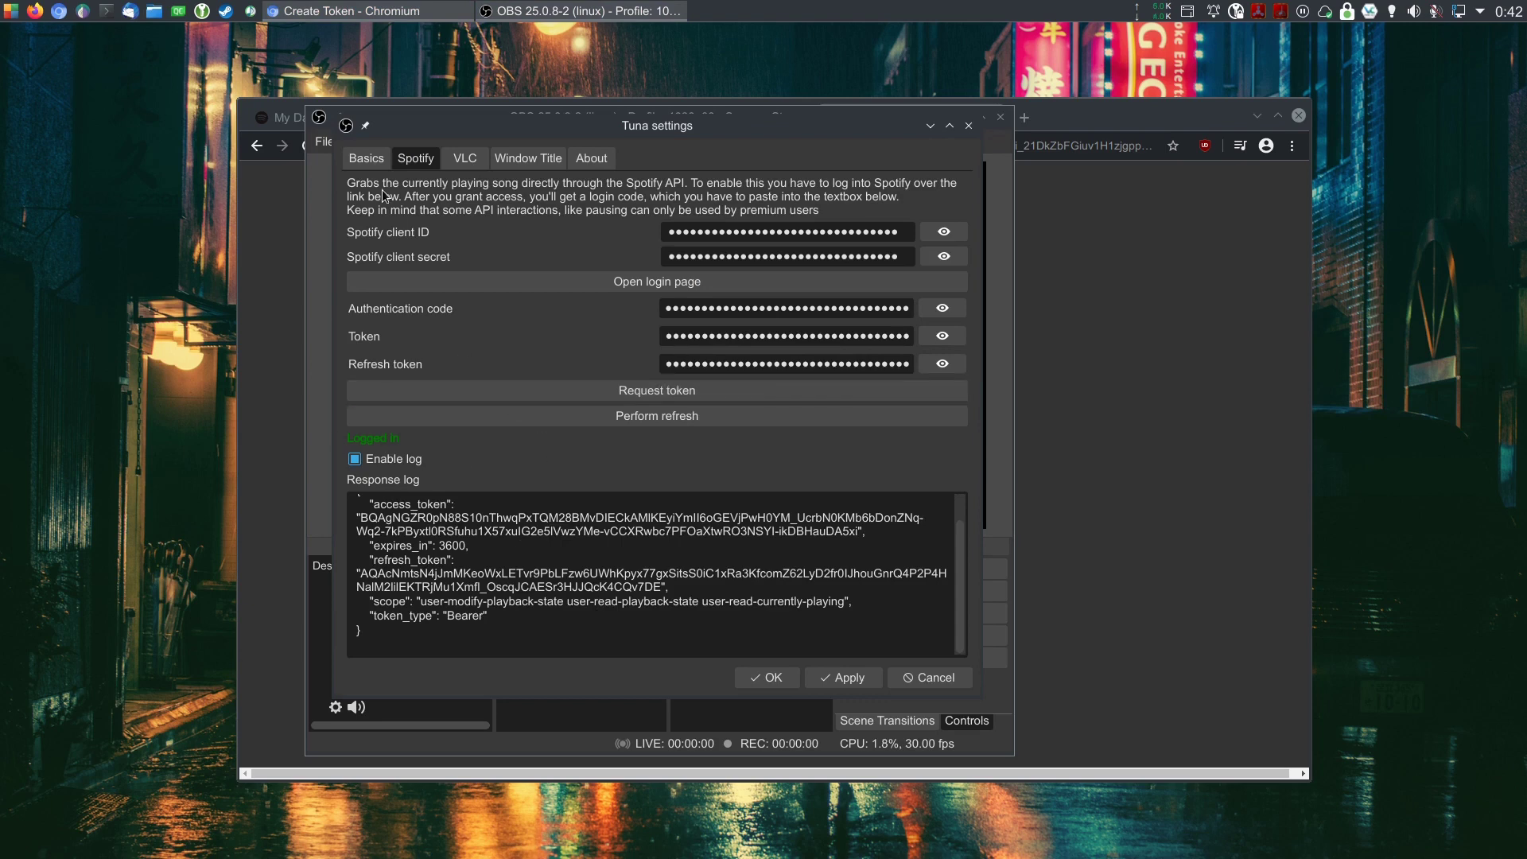
{"action": "left_click", "coordinate": [379, 163]}
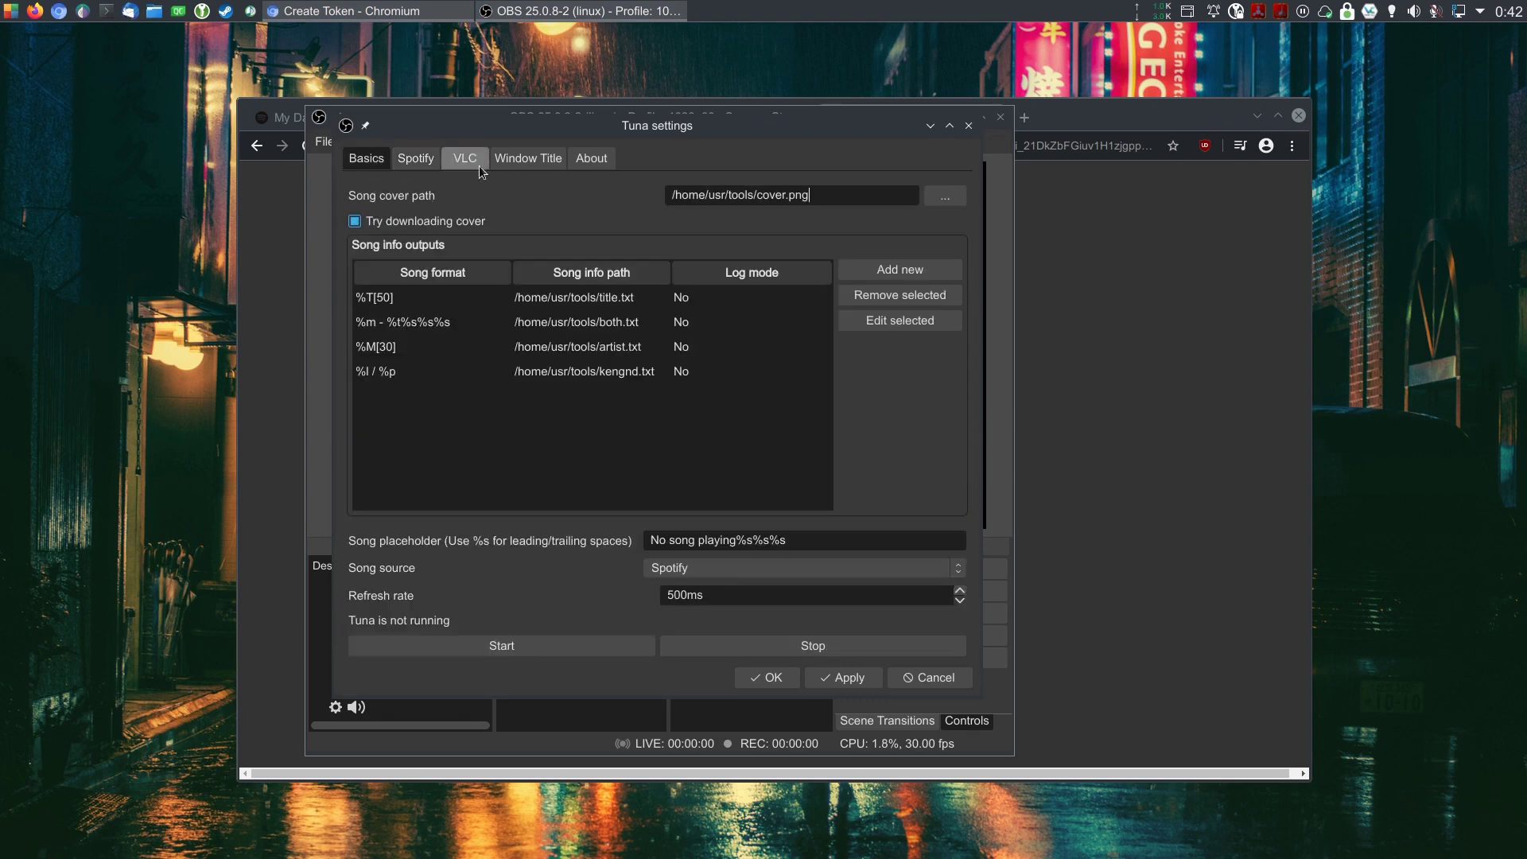
{"action": "left_click", "coordinate": [407, 643]}
{"action": "left_click", "coordinate": [791, 689]}
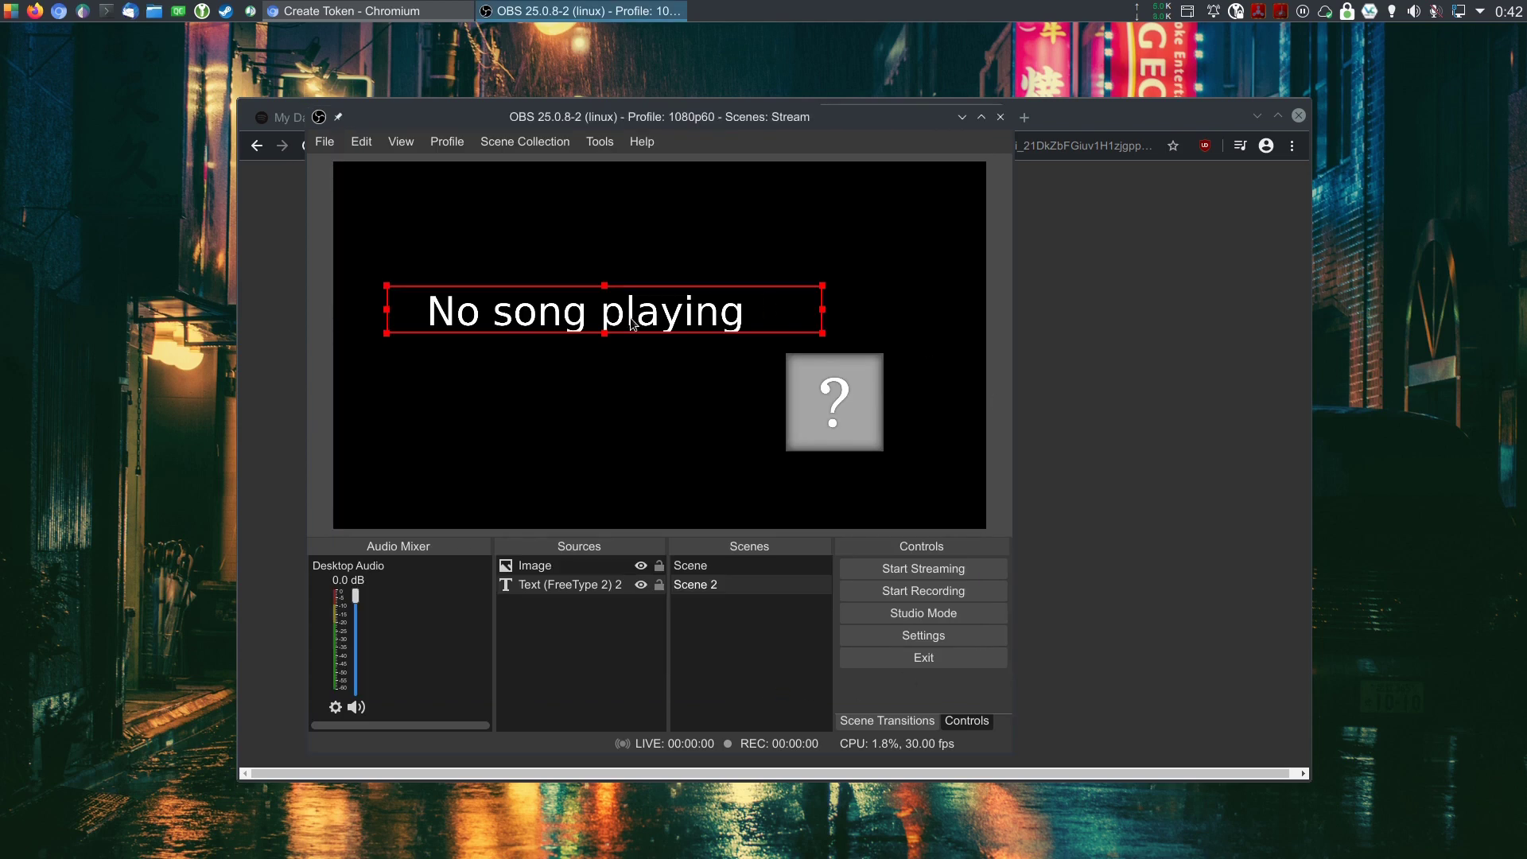
Play the song ZEALOT in the Spotify web player and lower its volume.
{"action": "left_click_drag", "start_coordinate": [507, 127], "coordinate": [746, 151]}
{"action": "left_click", "coordinate": [982, 129]}
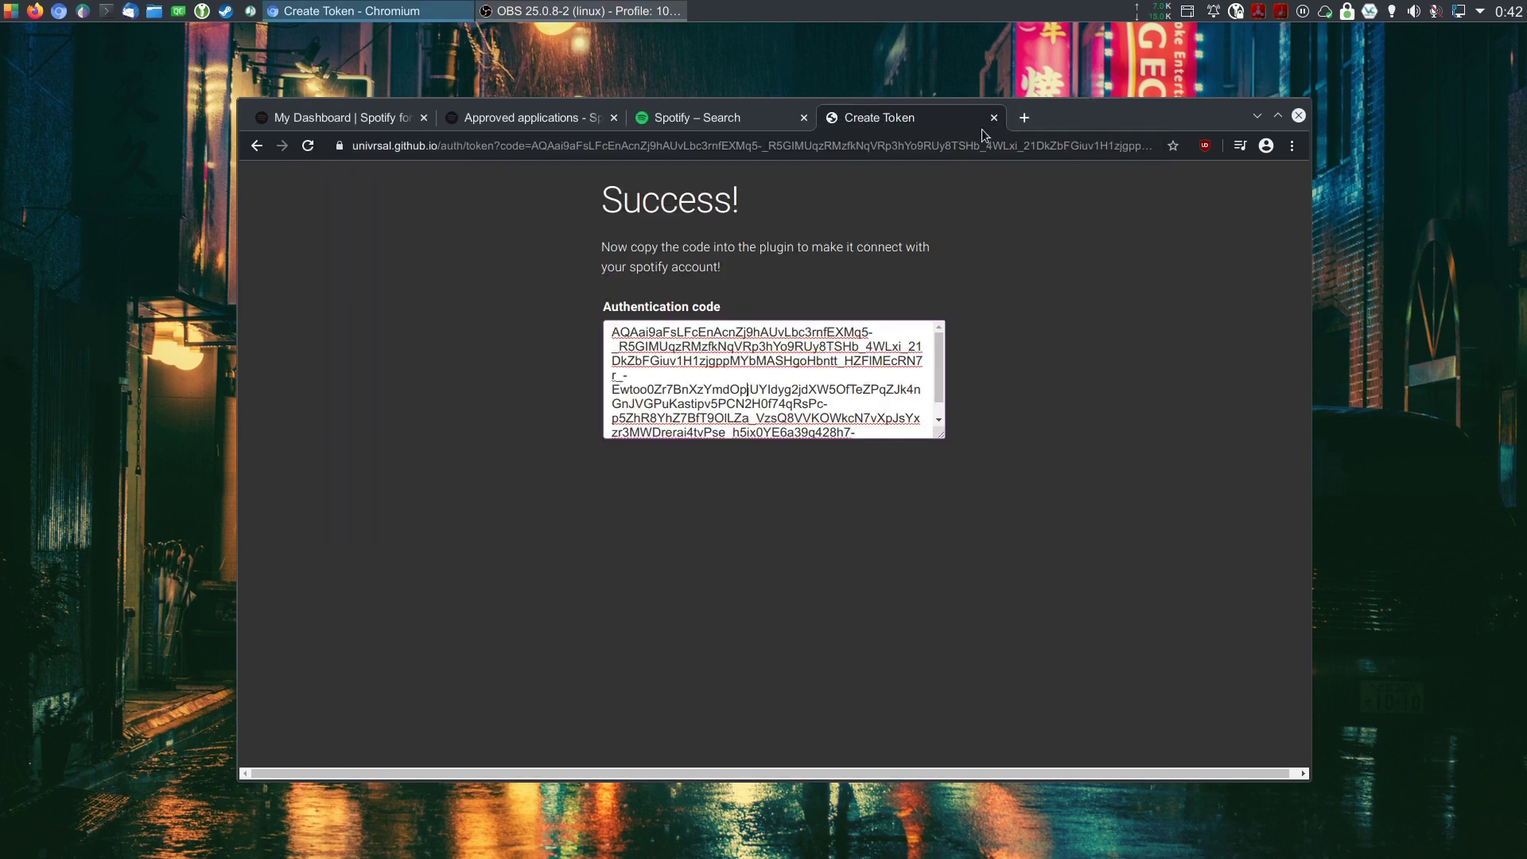
{"action": "left_click", "coordinate": [686, 117]}
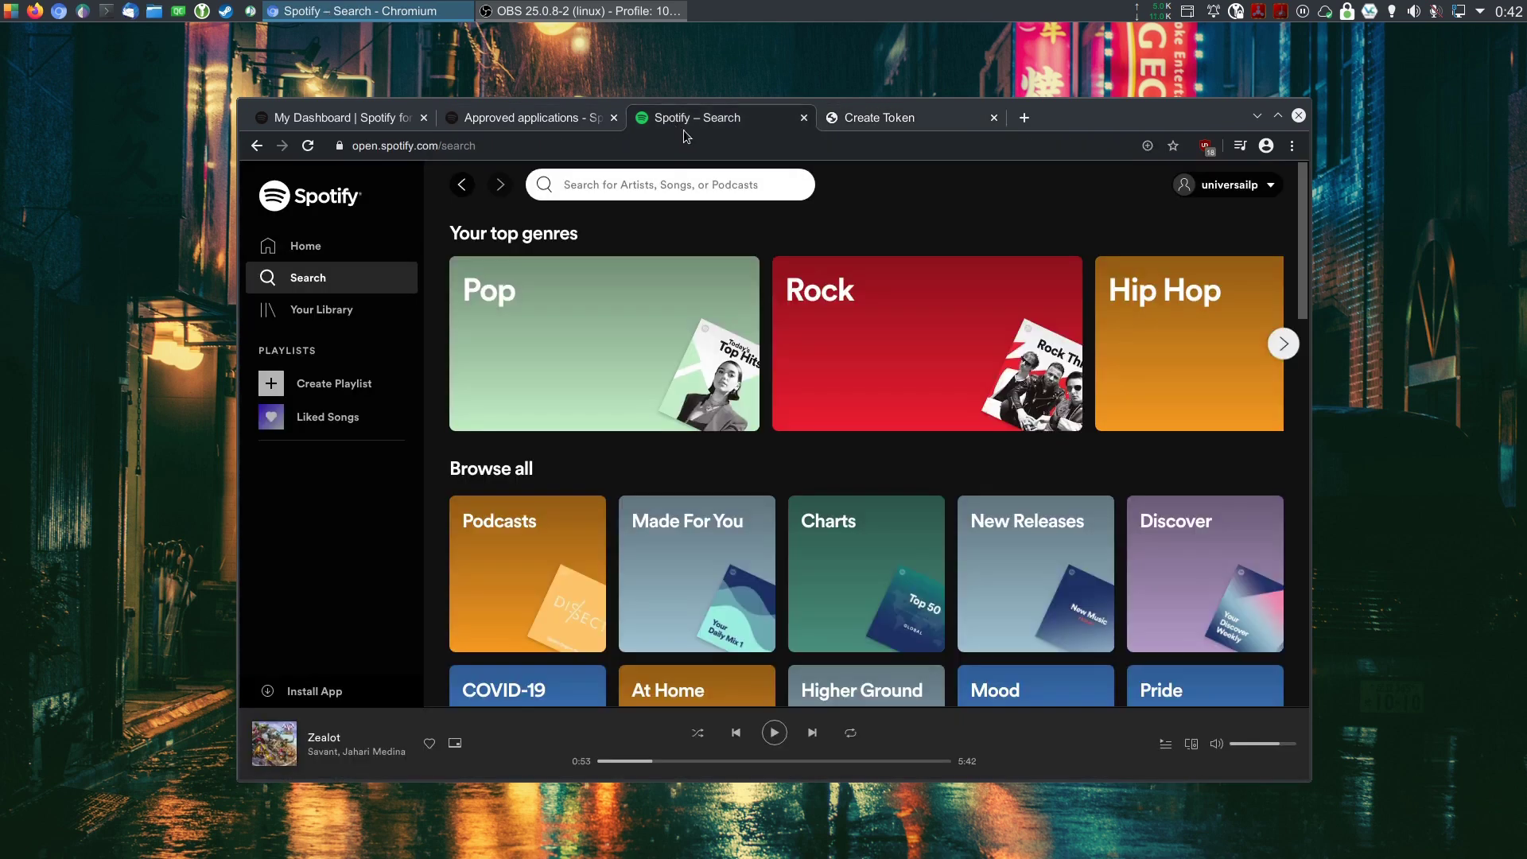
{"action": "left_click", "coordinate": [773, 733]}
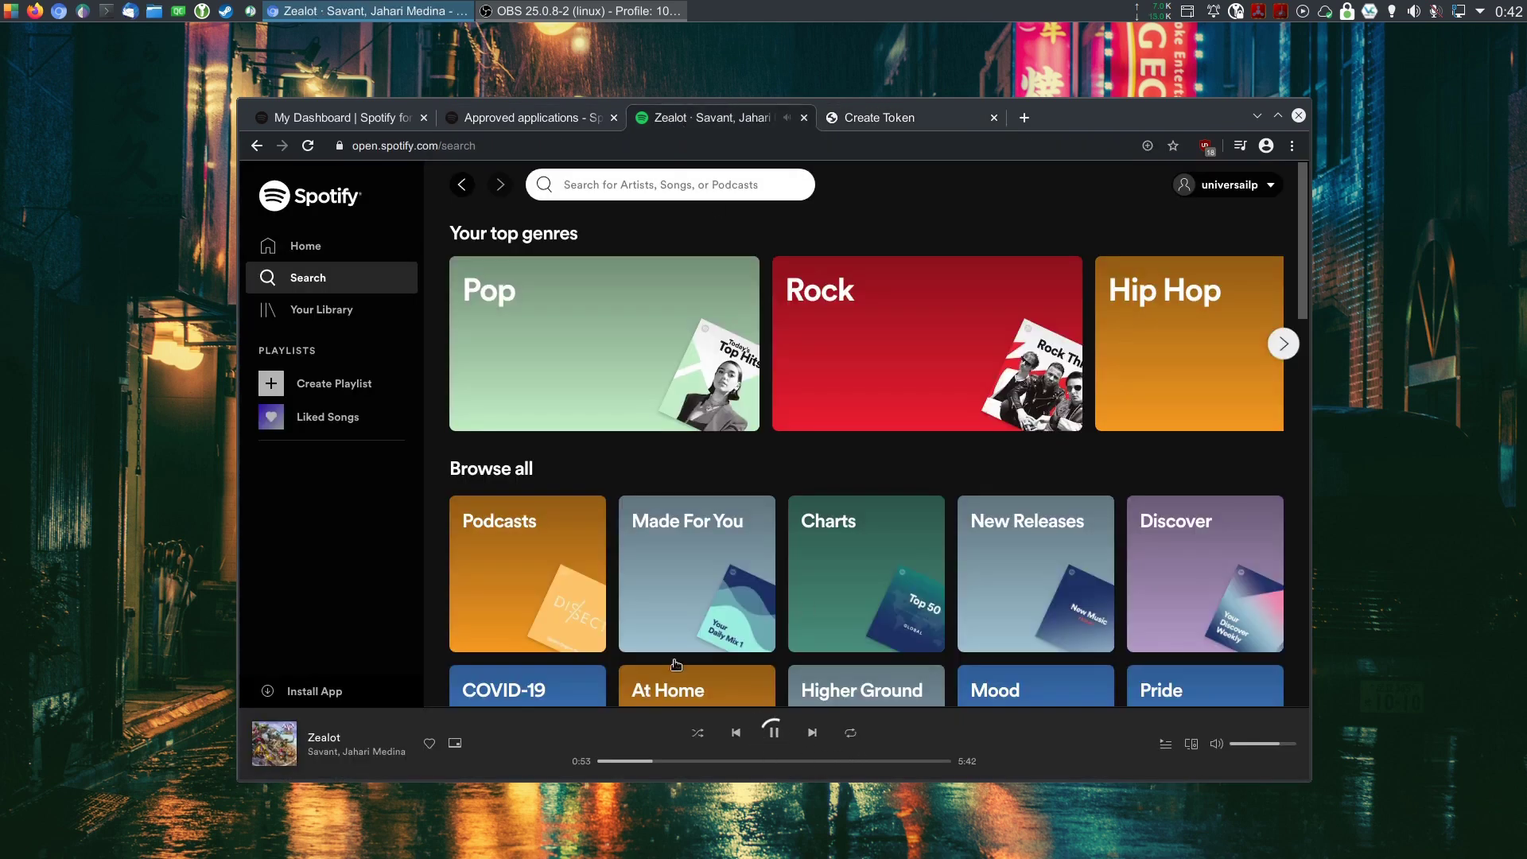
{"action": "left_click", "coordinate": [1261, 749]}
Move the cover image source above the song title and apply Tuna's settings.
{"action": "left_click", "coordinate": [628, 10]}
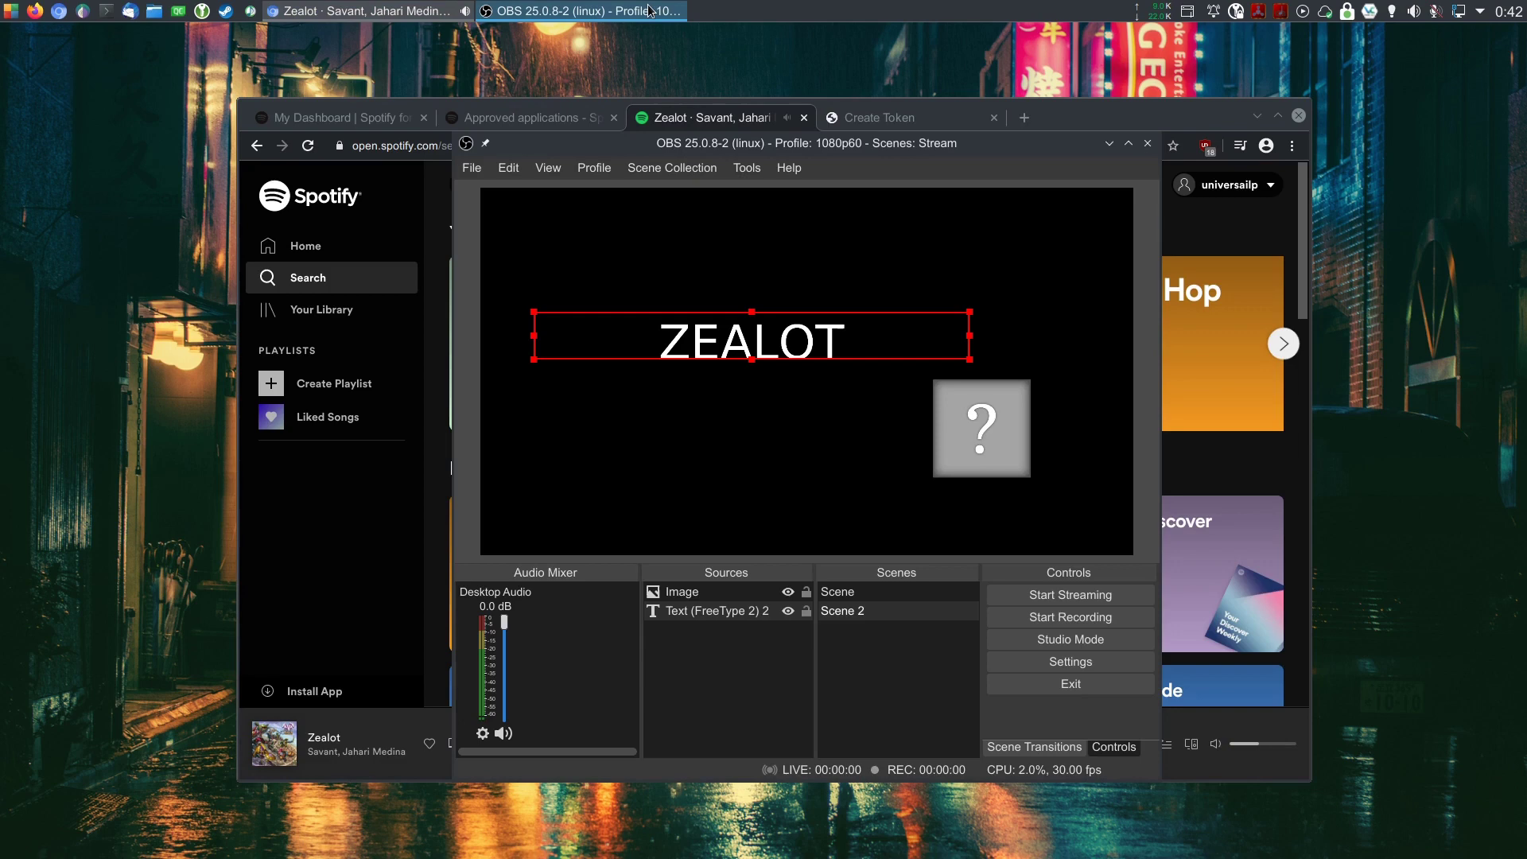
{"action": "left_click_drag", "start_coordinate": [954, 469], "coordinate": [682, 420]}
{"action": "left_click", "coordinate": [752, 286]}
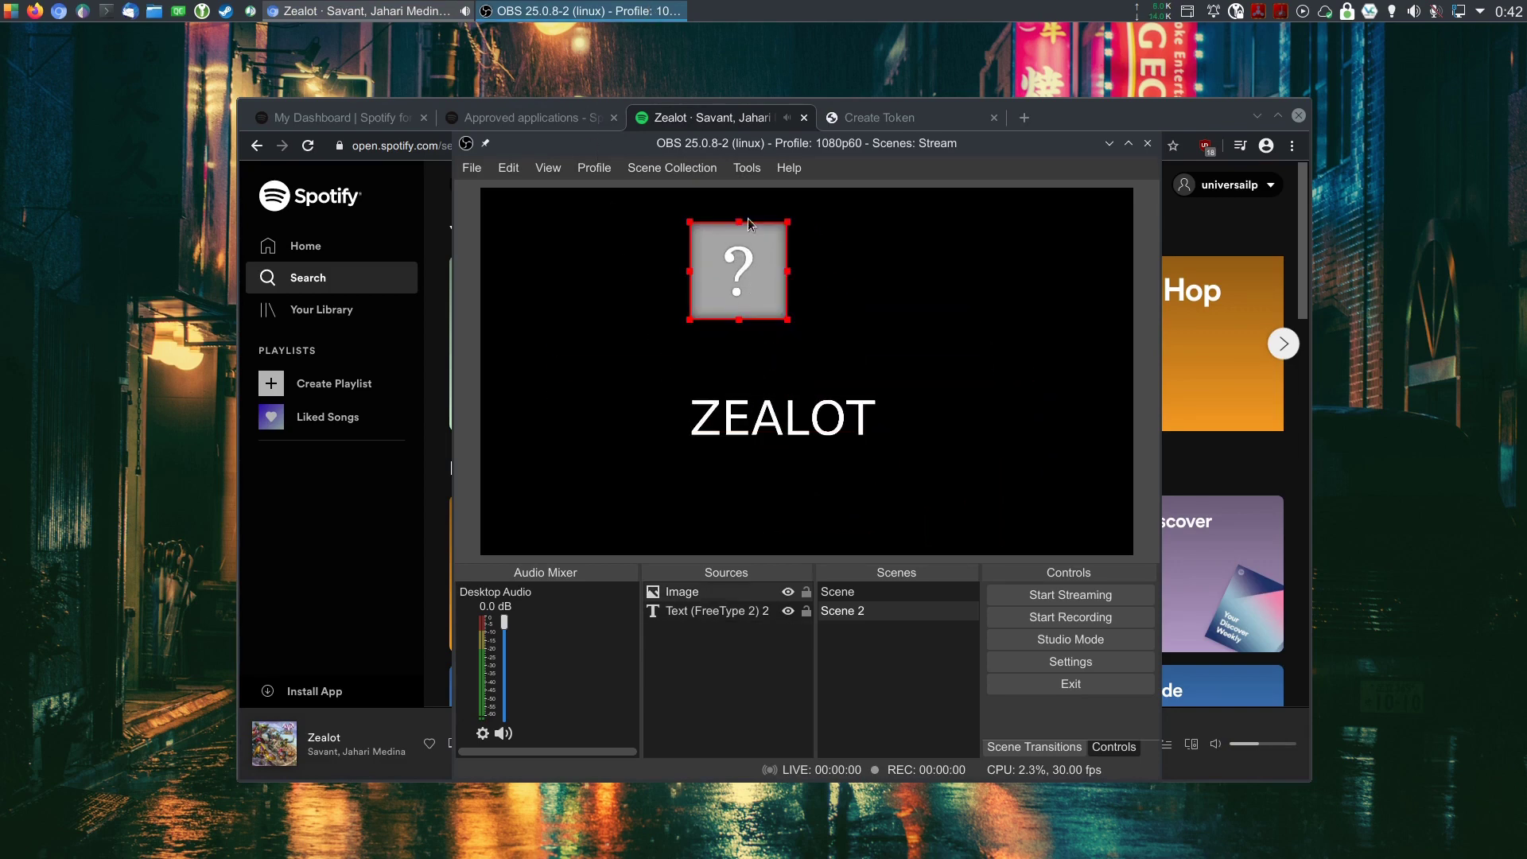
{"action": "left_click", "coordinate": [747, 168]}
{"action": "left_click", "coordinate": [739, 340]}
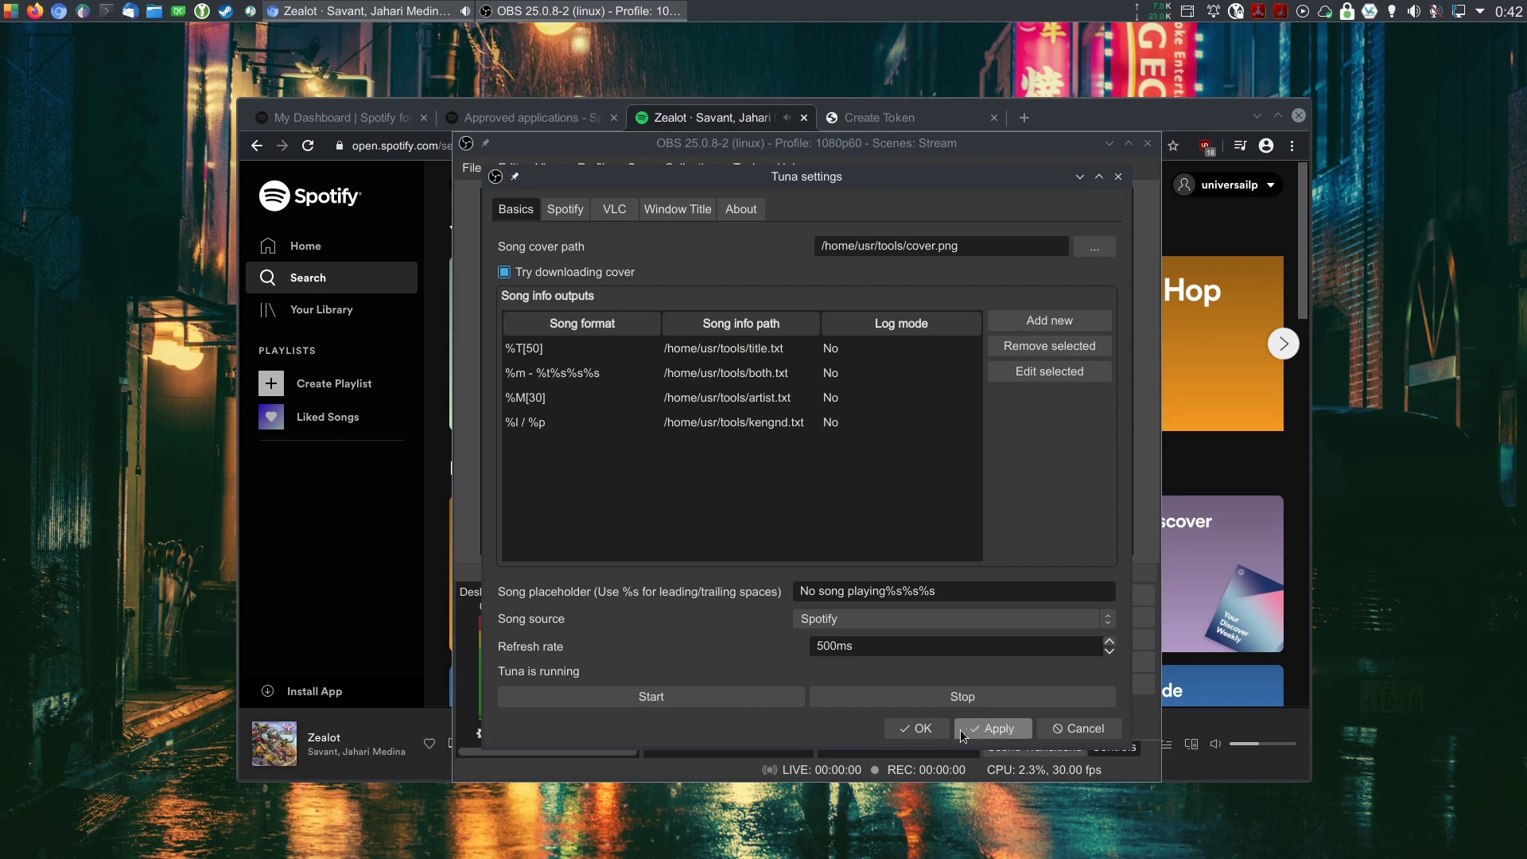
{"action": "left_click", "coordinate": [916, 728]}
Confirm the image source shows ZEALOT's cover art and shift the title right and down.
{"action": "right_click", "coordinate": [770, 280]}
{"action": "left_click", "coordinate": [875, 820]}
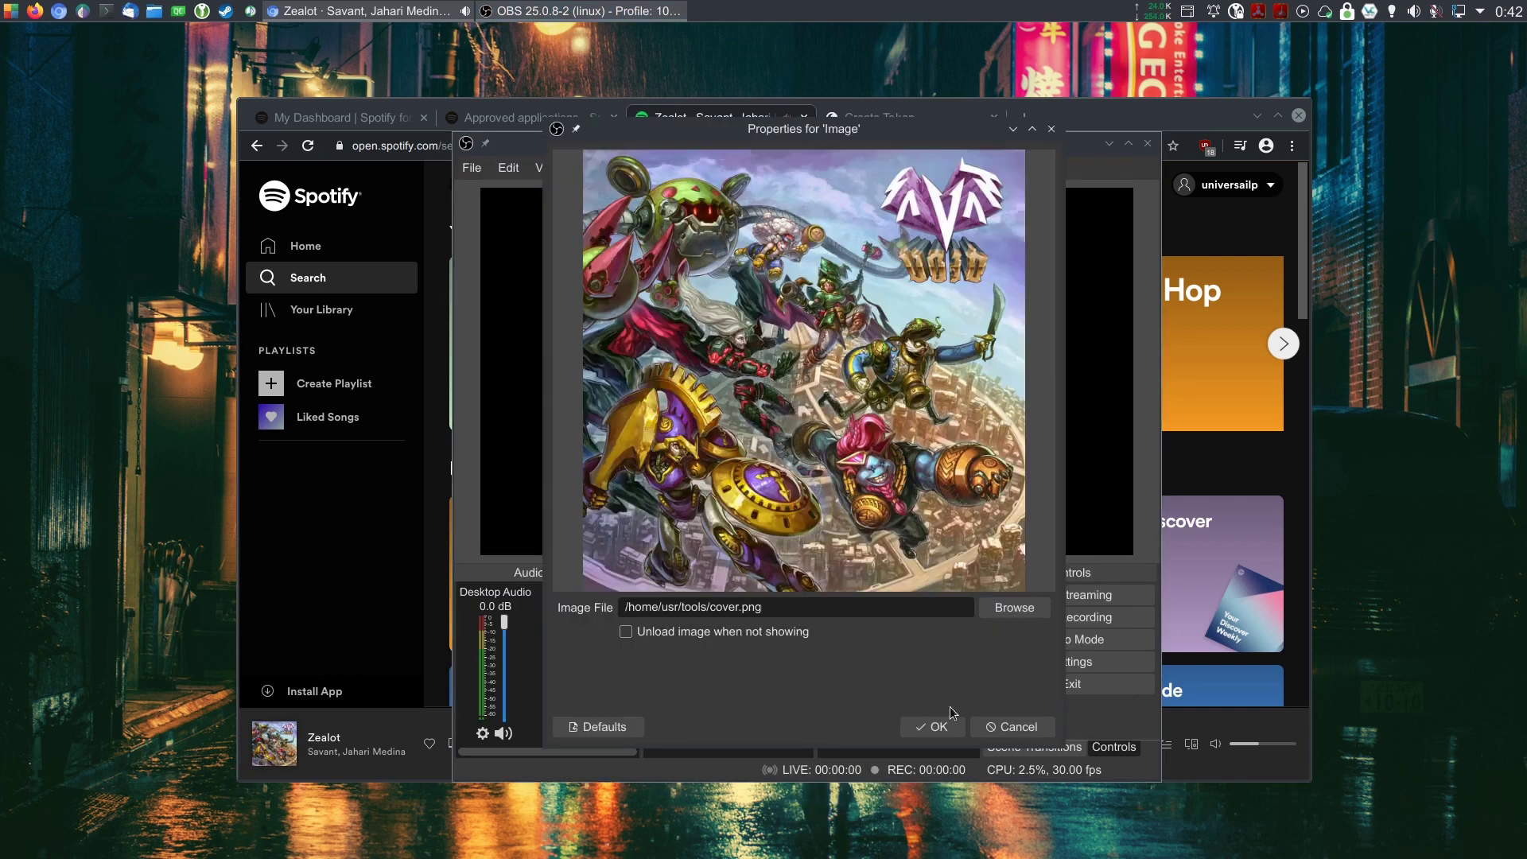
{"action": "left_click", "coordinate": [1051, 129]}
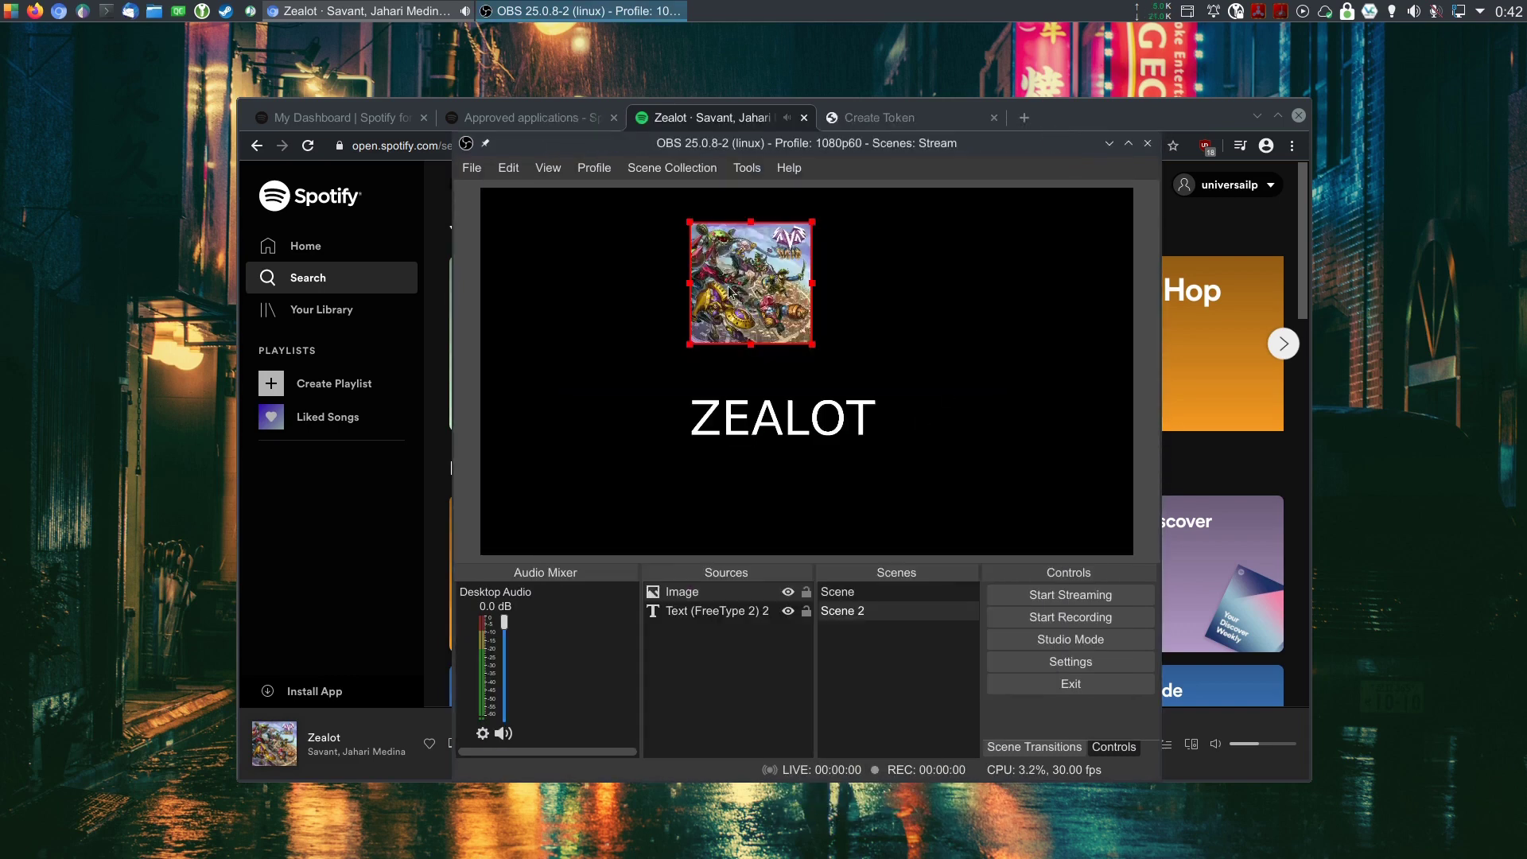
{"action": "left_click", "coordinate": [856, 307]}
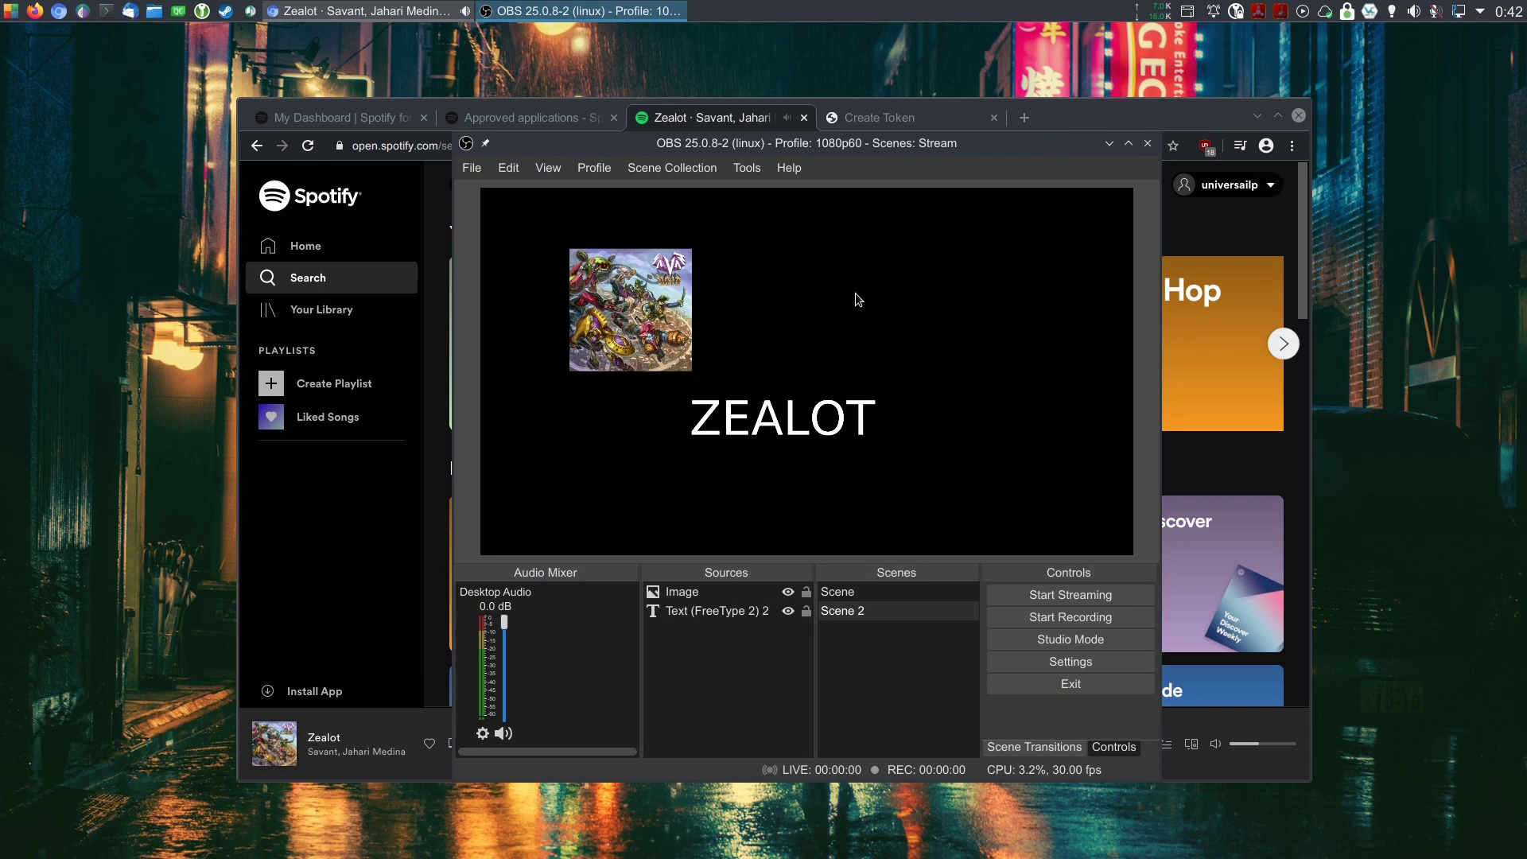
{"action": "left_click_drag", "start_coordinate": [752, 413], "coordinate": [786, 434]}
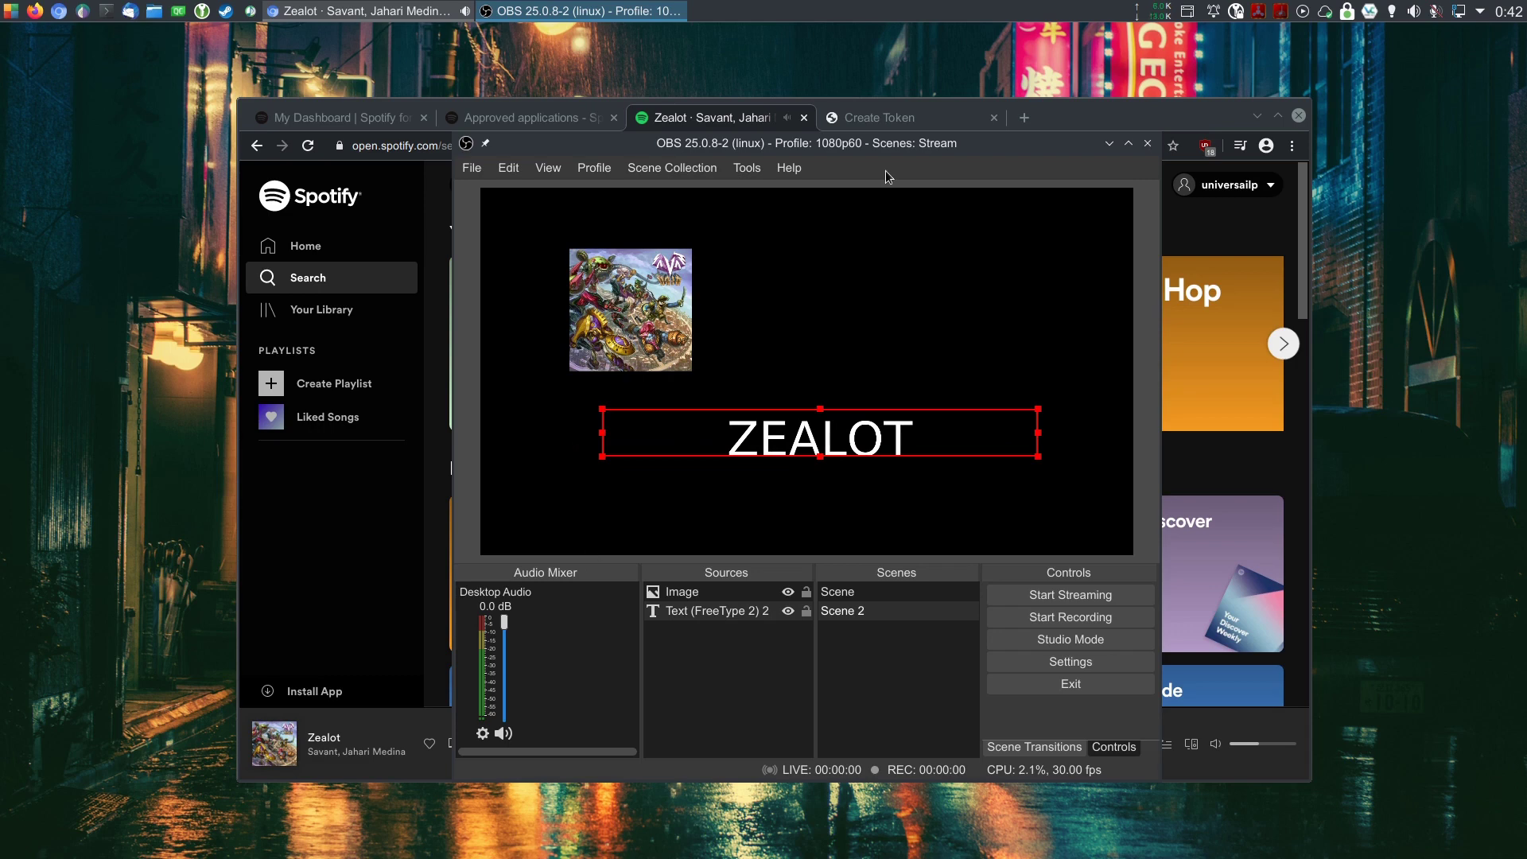
Reopen Tuna's Spotify settings from the Tools menu to verify the login.
{"action": "left_click", "coordinate": [747, 168]}
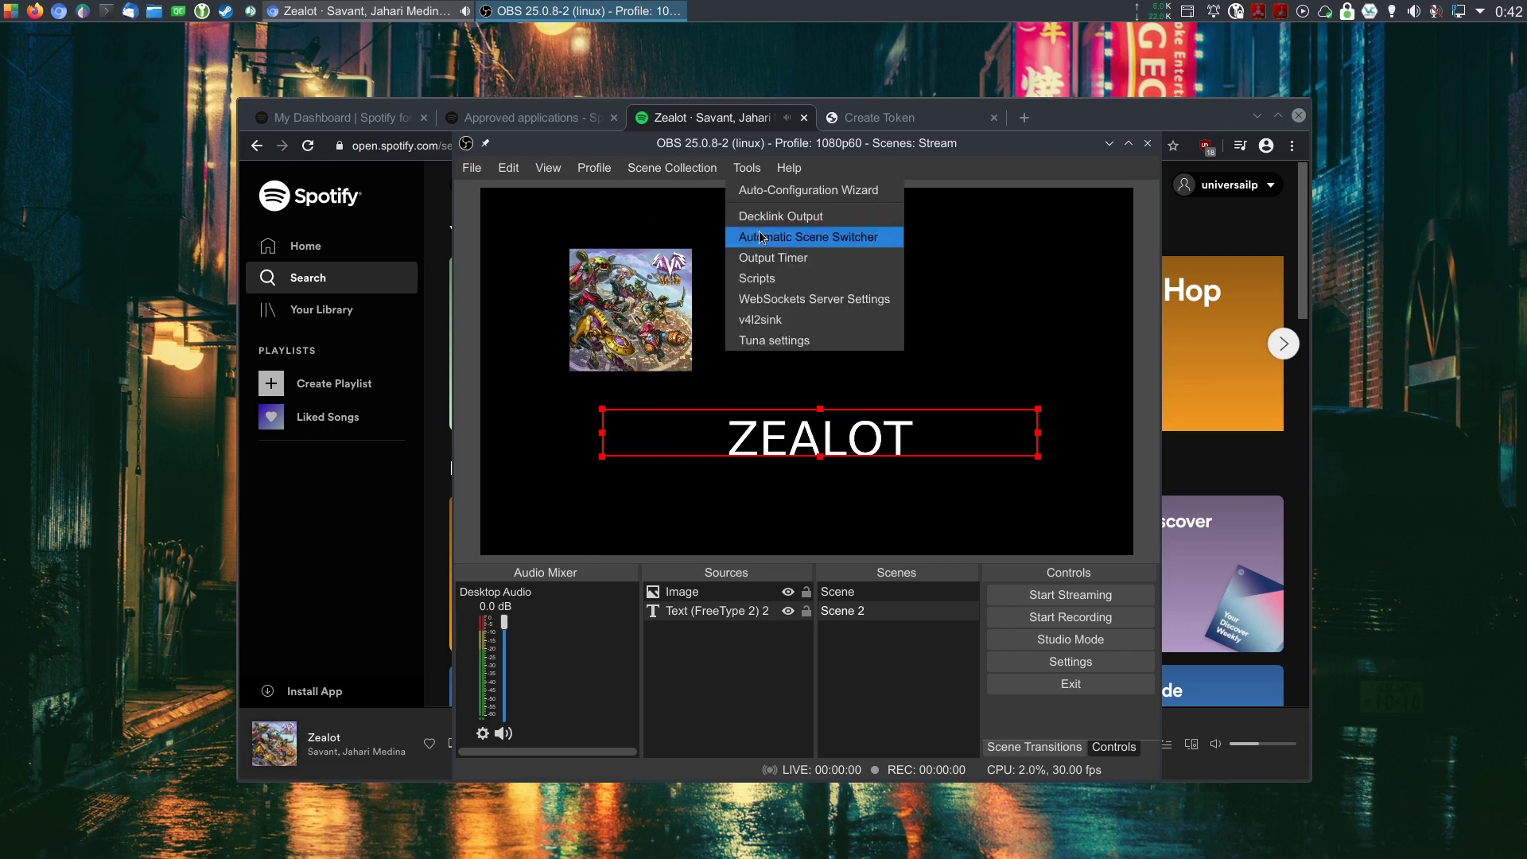
{"action": "left_click", "coordinate": [773, 341]}
{"action": "left_click", "coordinate": [563, 185]}
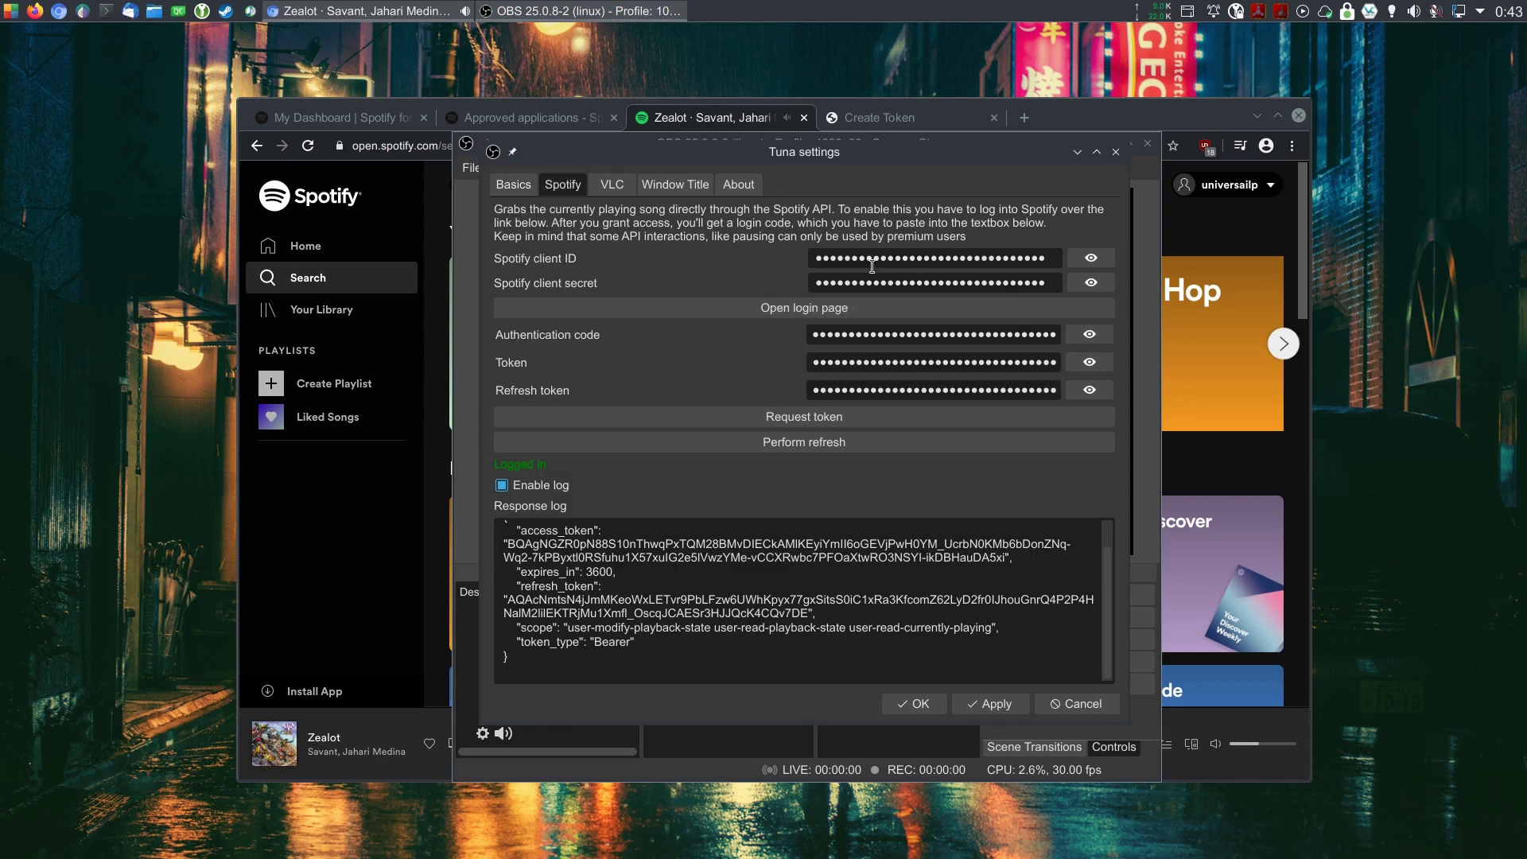
Reload the Spotify approved applications page so it lists both Tuna and Custom test.
{"action": "left_click", "coordinate": [704, 125]}
{"action": "left_click", "coordinate": [540, 119]}
{"action": "scroll", "coordinate": [430, 531], "scroll_direction": "down", "scroll_amount": 1}
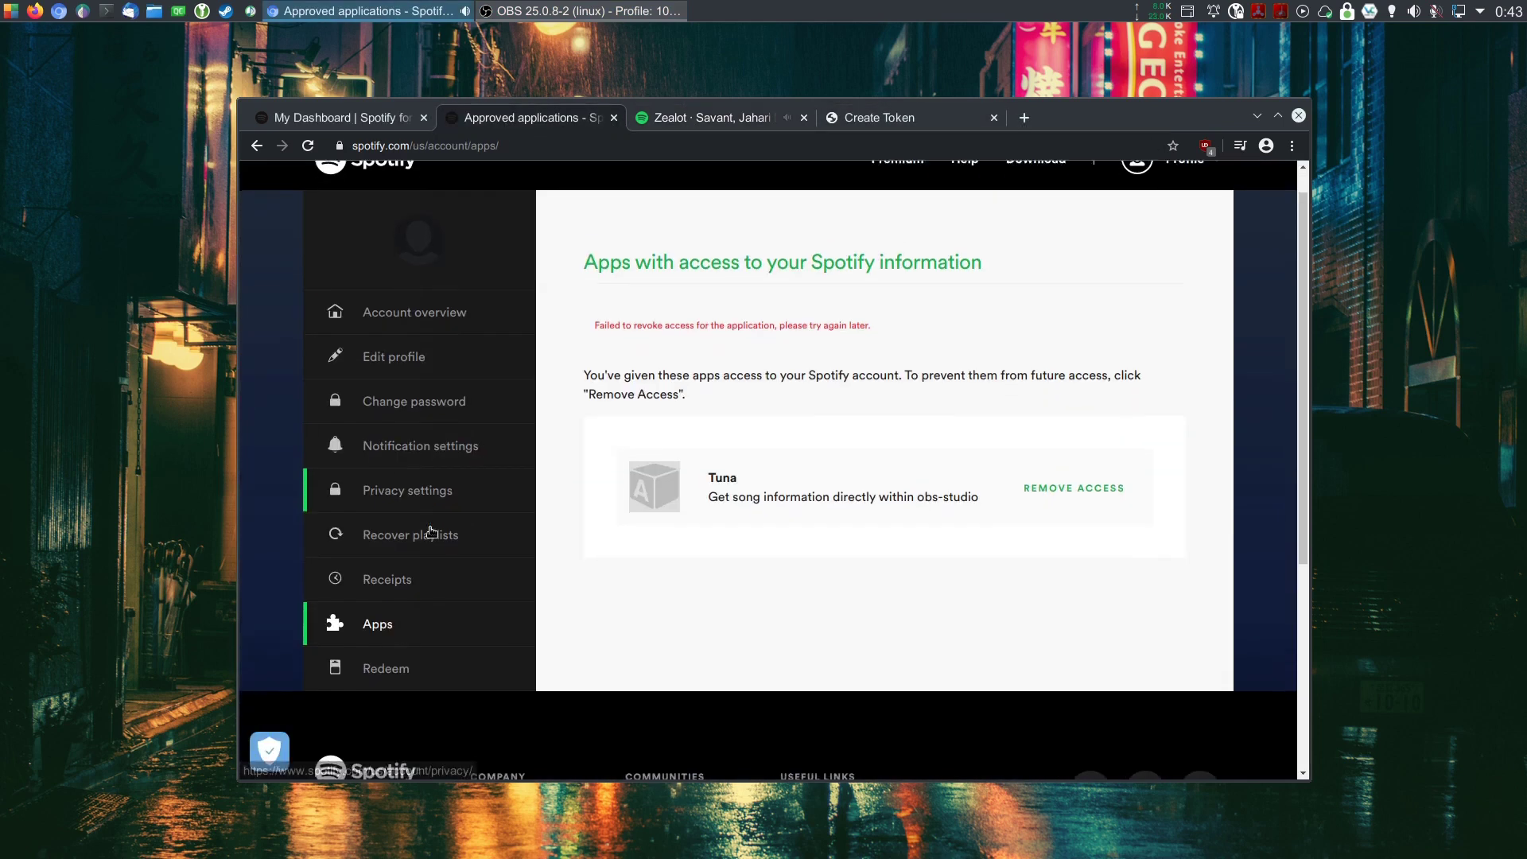
{"action": "scroll", "coordinate": [430, 531], "scroll_direction": "down", "scroll_amount": 1}
{"action": "left_click", "coordinate": [307, 145]}
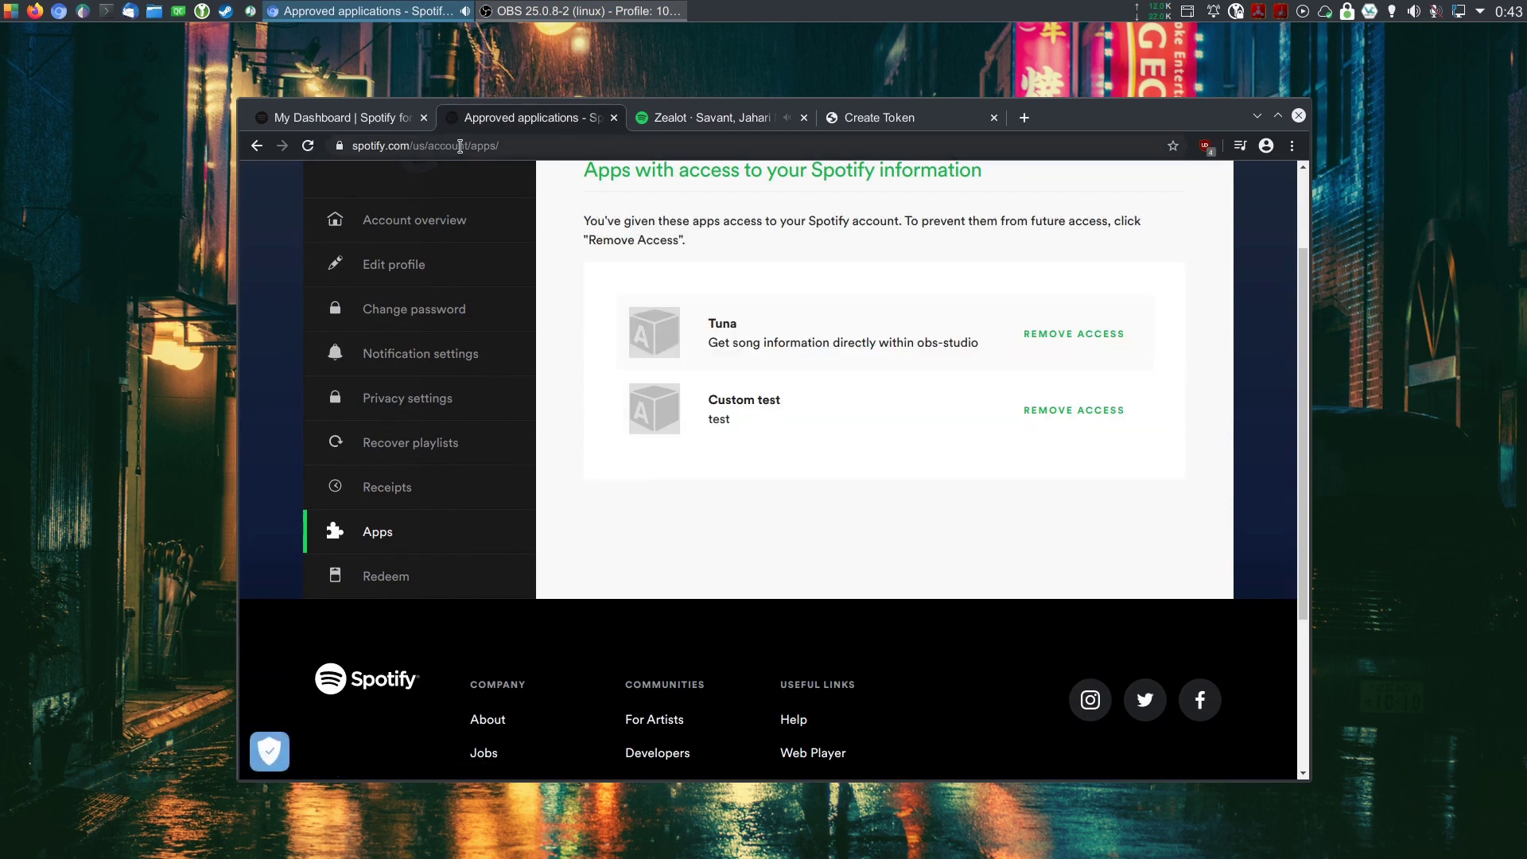
{"action": "scroll", "coordinate": [755, 402], "scroll_direction": "up", "scroll_amount": 1}
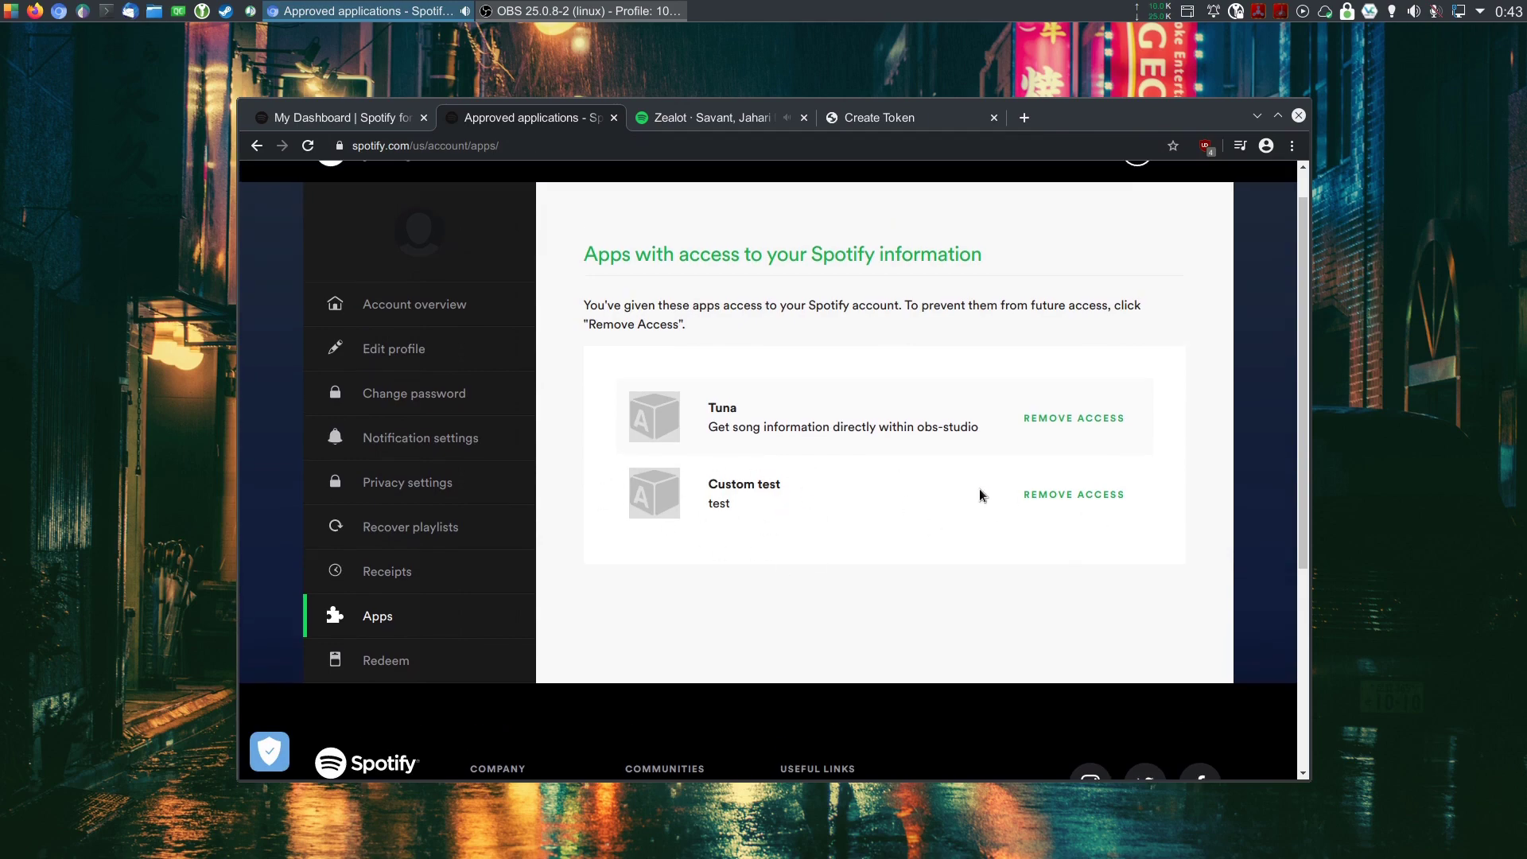
Reload the Custom test developer dashboard so its client secret is hidden, then review its usage charts.
{"action": "left_click", "coordinate": [361, 117]}
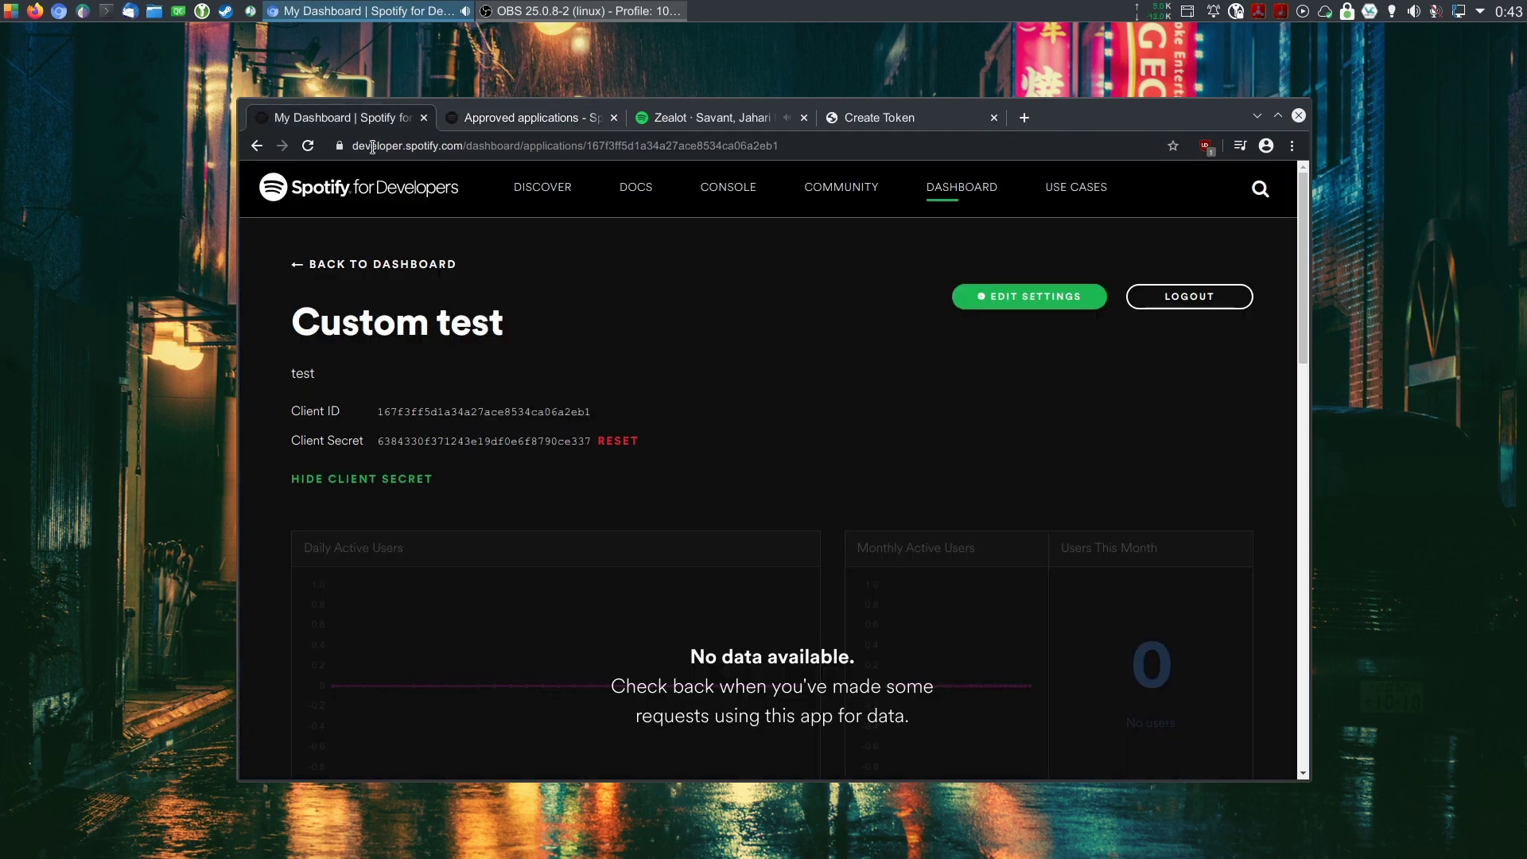
{"action": "left_click", "coordinate": [308, 147]}
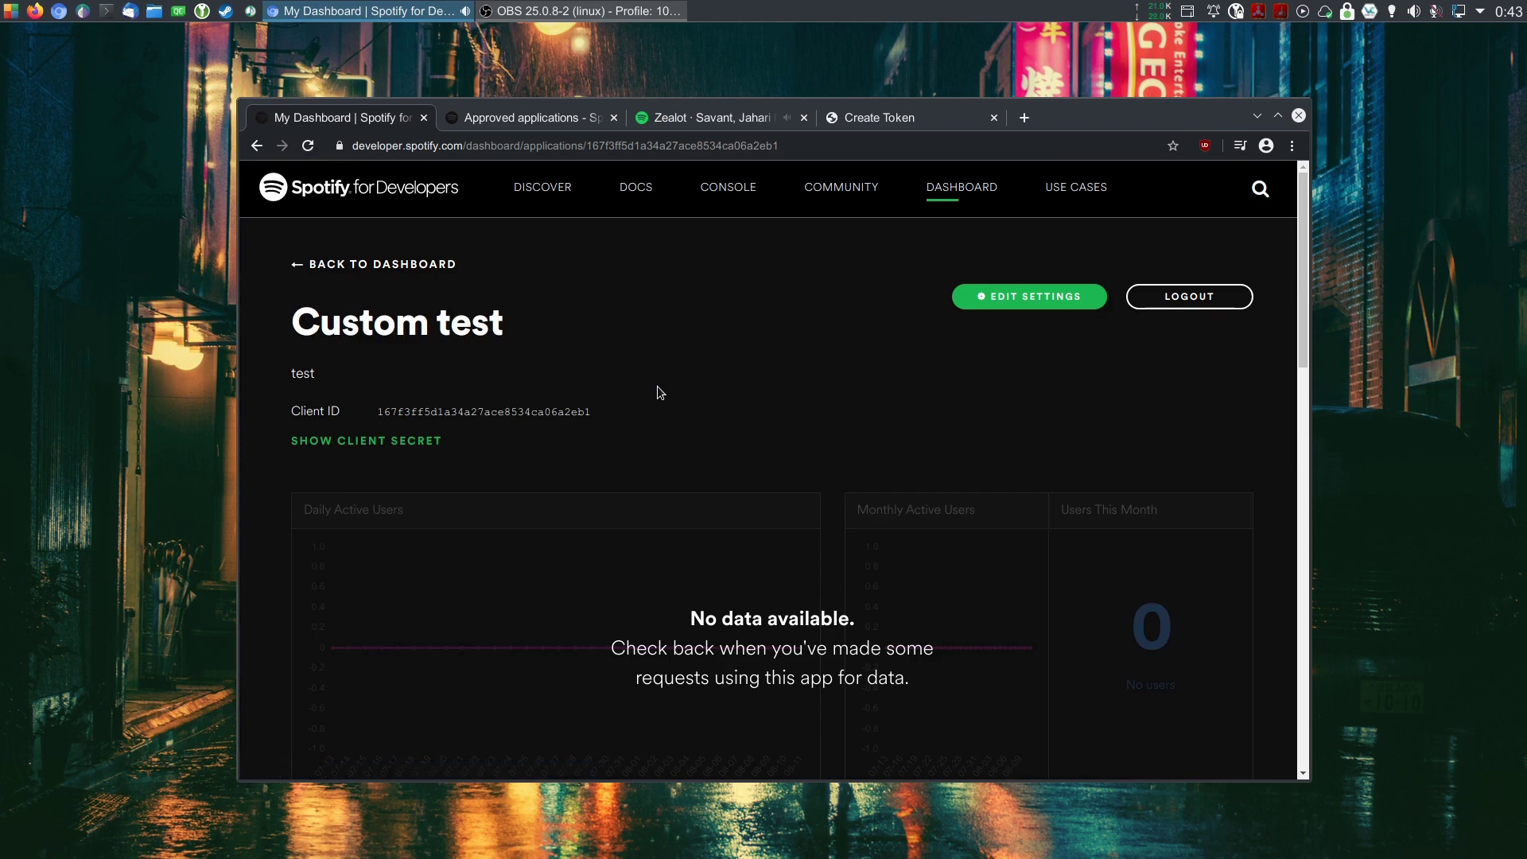
{"action": "scroll", "coordinate": [718, 481], "scroll_direction": "down", "scroll_amount": 3}
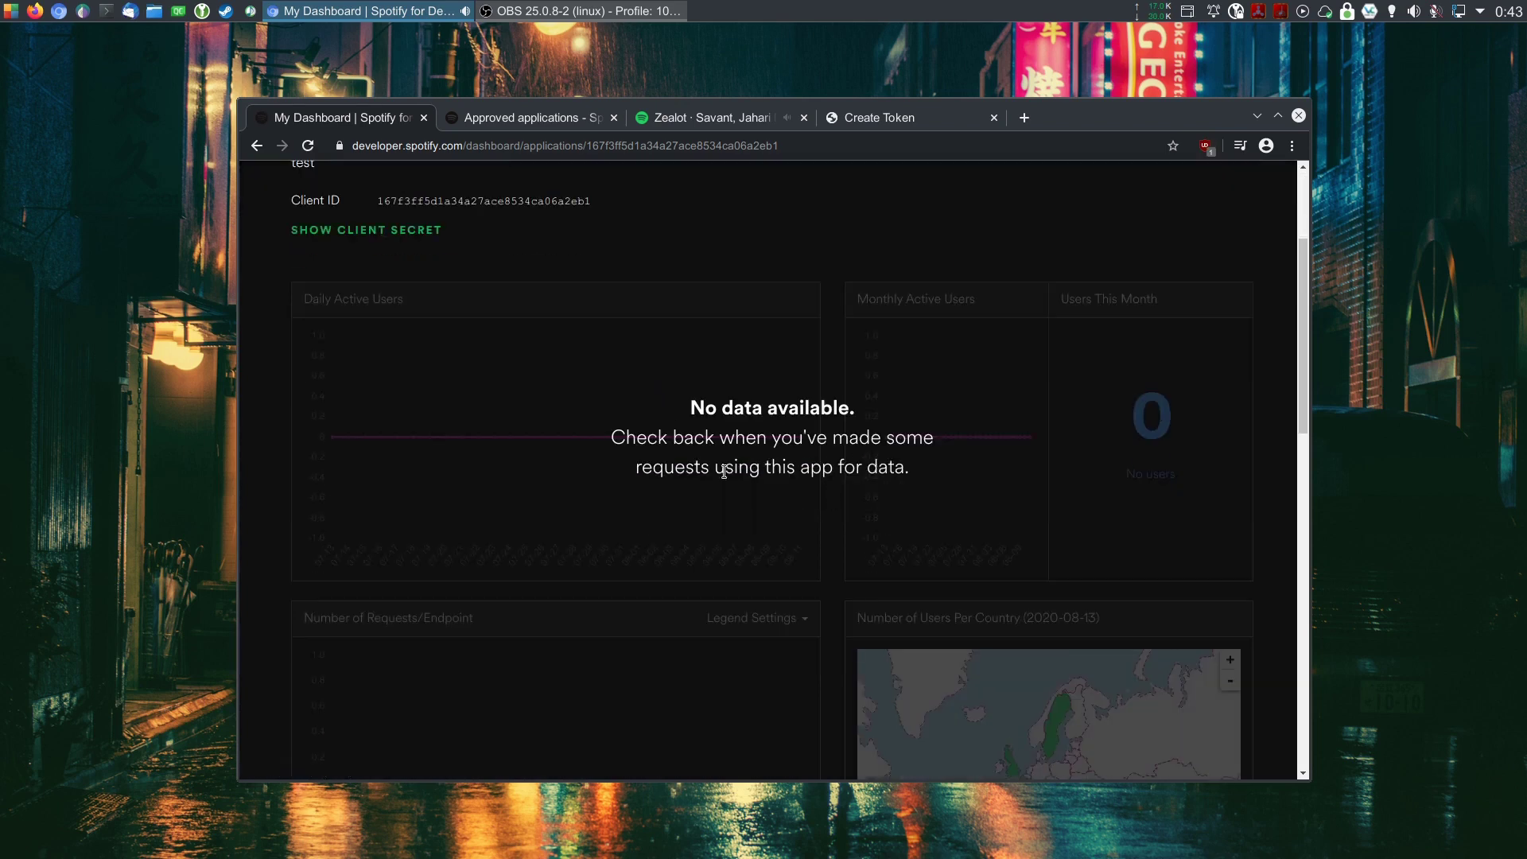
{"action": "scroll", "coordinate": [912, 474], "scroll_direction": "down", "scroll_amount": 3}
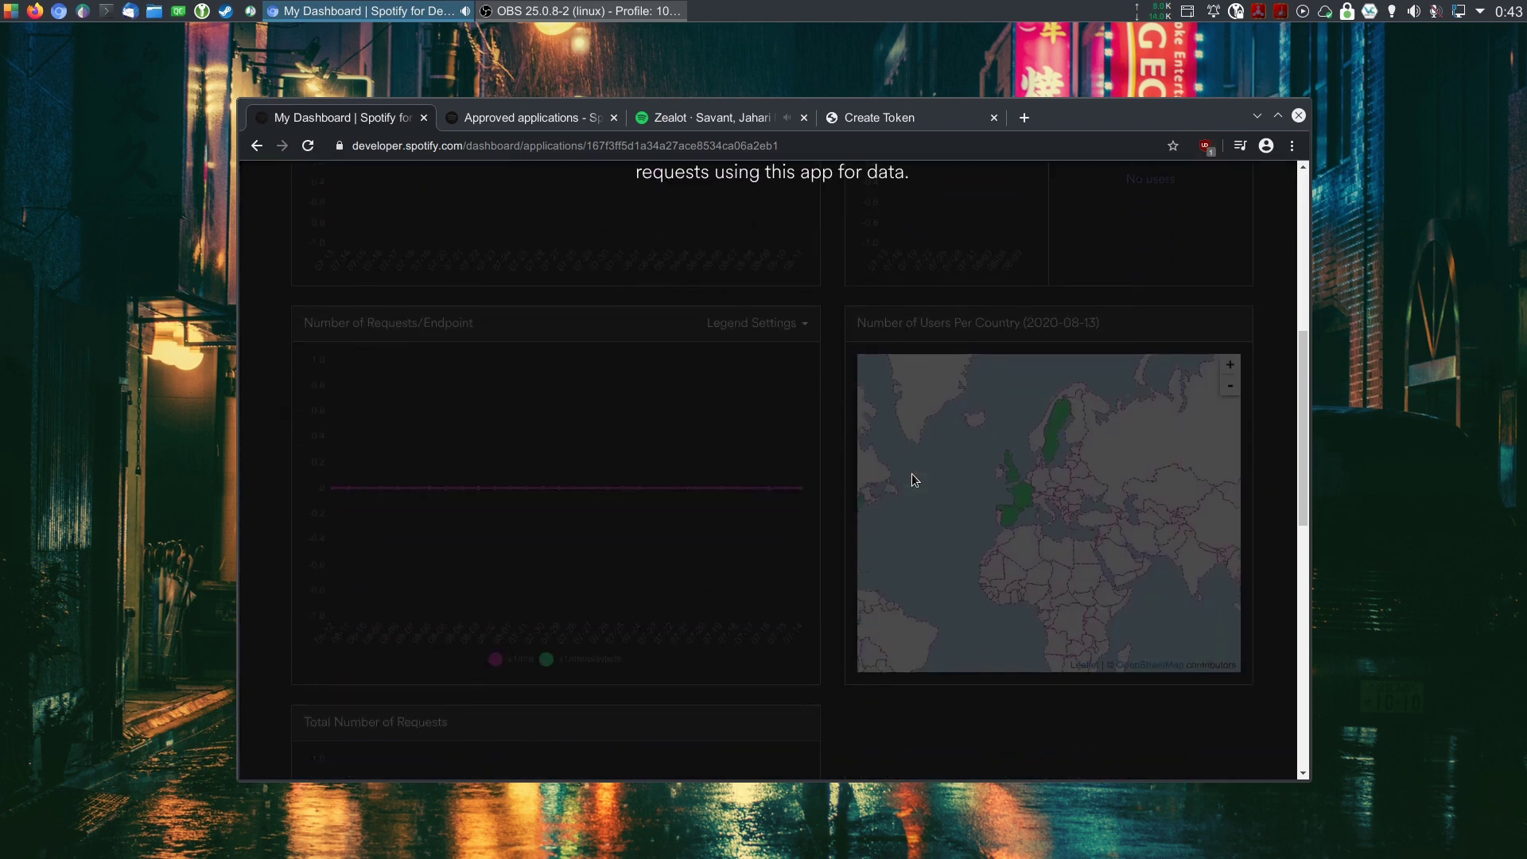
{"action": "scroll", "coordinate": [911, 474], "scroll_direction": "up", "scroll_amount": 2}
{"action": "scroll", "coordinate": [906, 482], "scroll_direction": "up", "scroll_amount": 3}
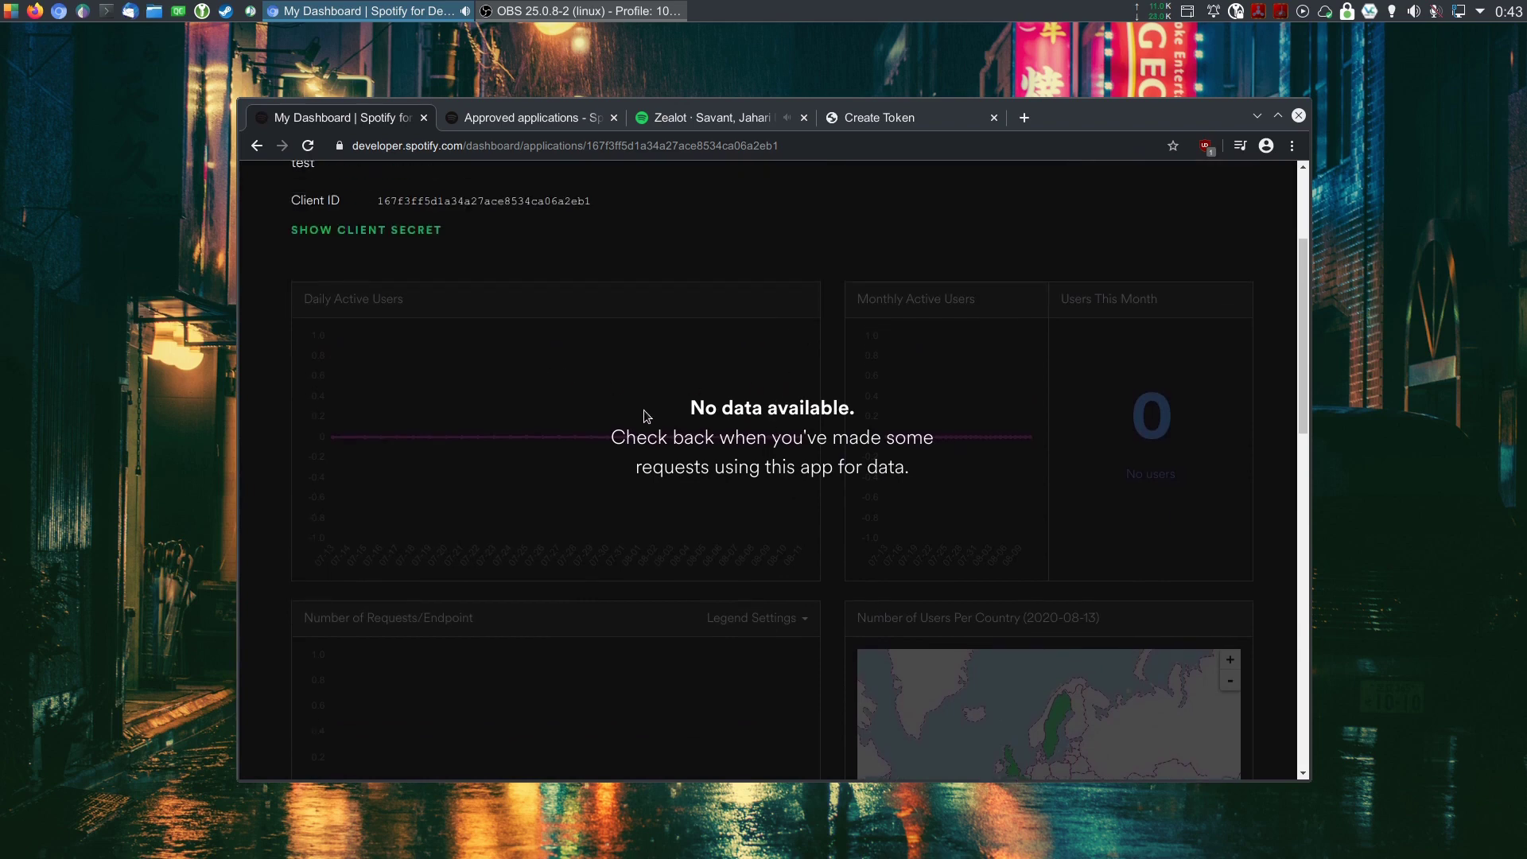
{"action": "scroll", "coordinate": [724, 436], "scroll_direction": "up", "scroll_amount": 2}
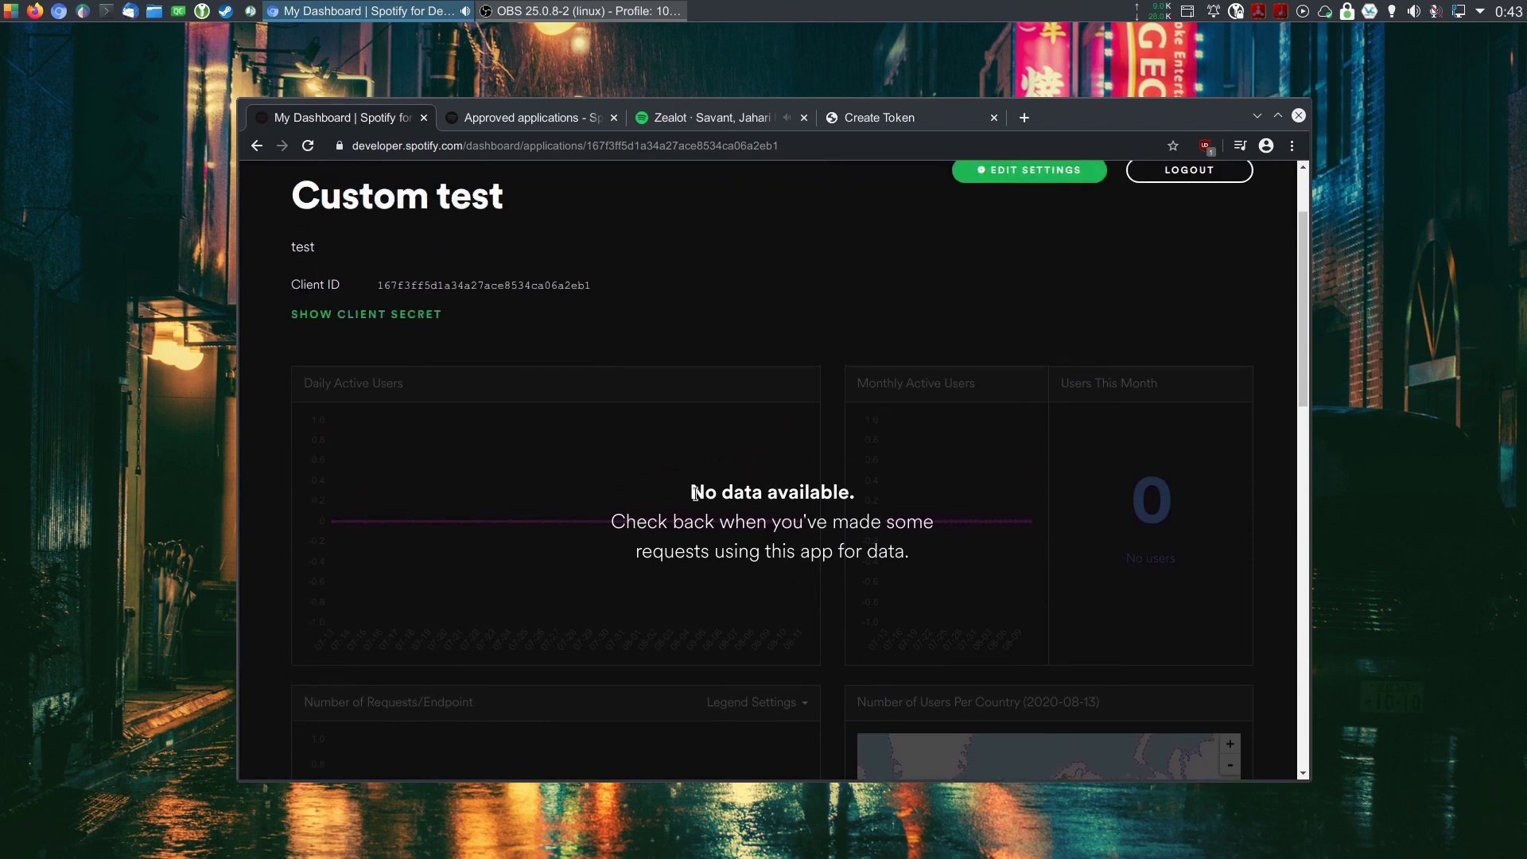
{"action": "left_click_drag", "start_coordinate": [695, 494], "coordinate": [915, 549]}
{"action": "scroll", "coordinate": [589, 499], "scroll_direction": "down", "scroll_amount": 4}
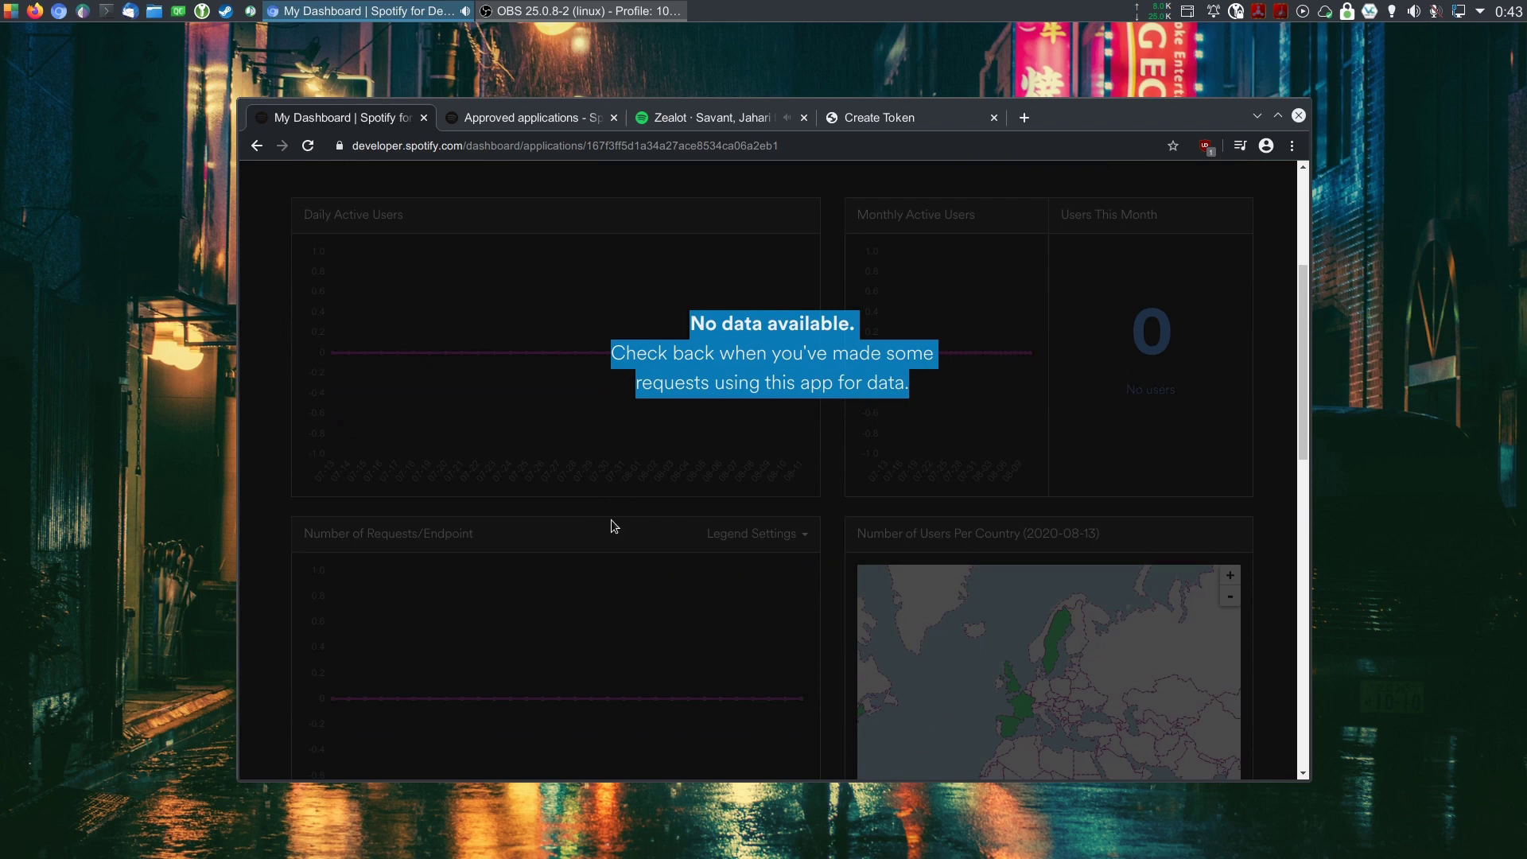
{"action": "scroll", "coordinate": [590, 514], "scroll_direction": "down", "scroll_amount": 4}
{"action": "scroll", "coordinate": [614, 513], "scroll_direction": "down", "scroll_amount": 4}
{"action": "scroll", "coordinate": [590, 503], "scroll_direction": "up", "scroll_amount": 6}
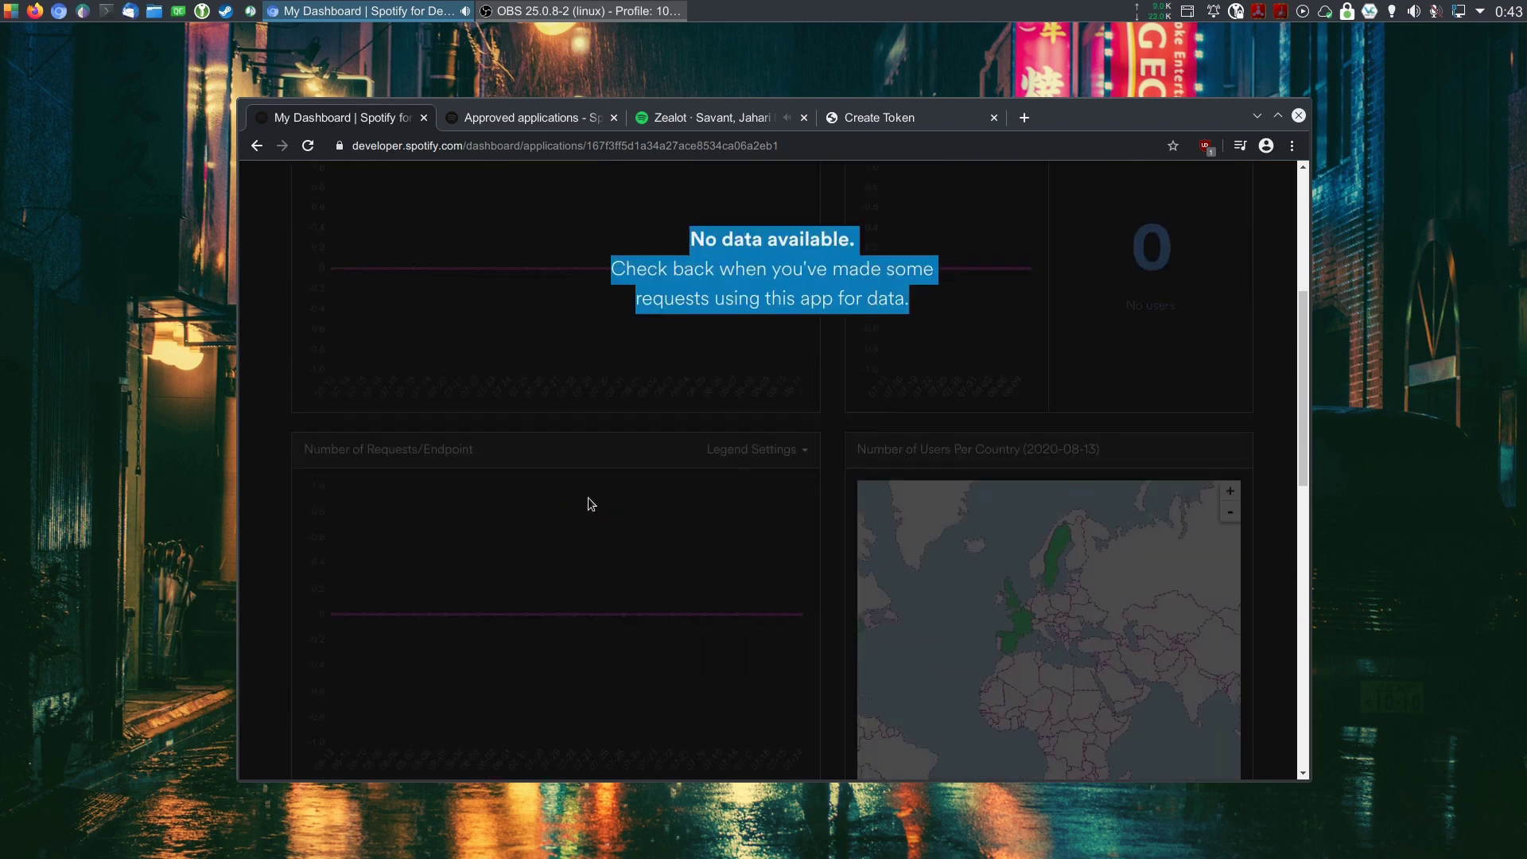